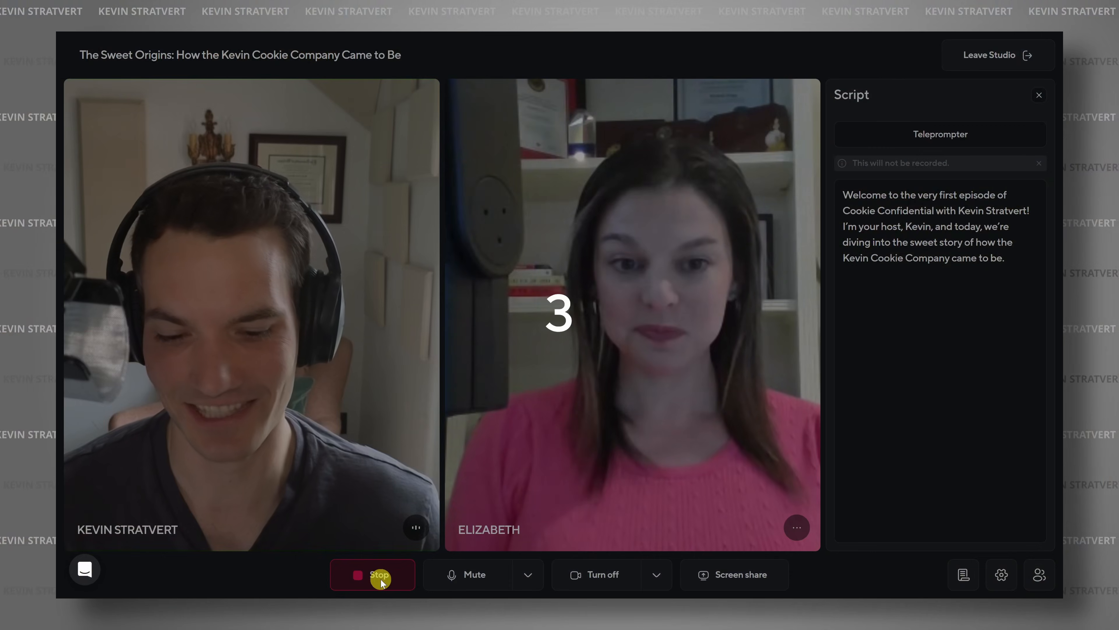
{"action": "left_click", "coordinate": [872, 137]}
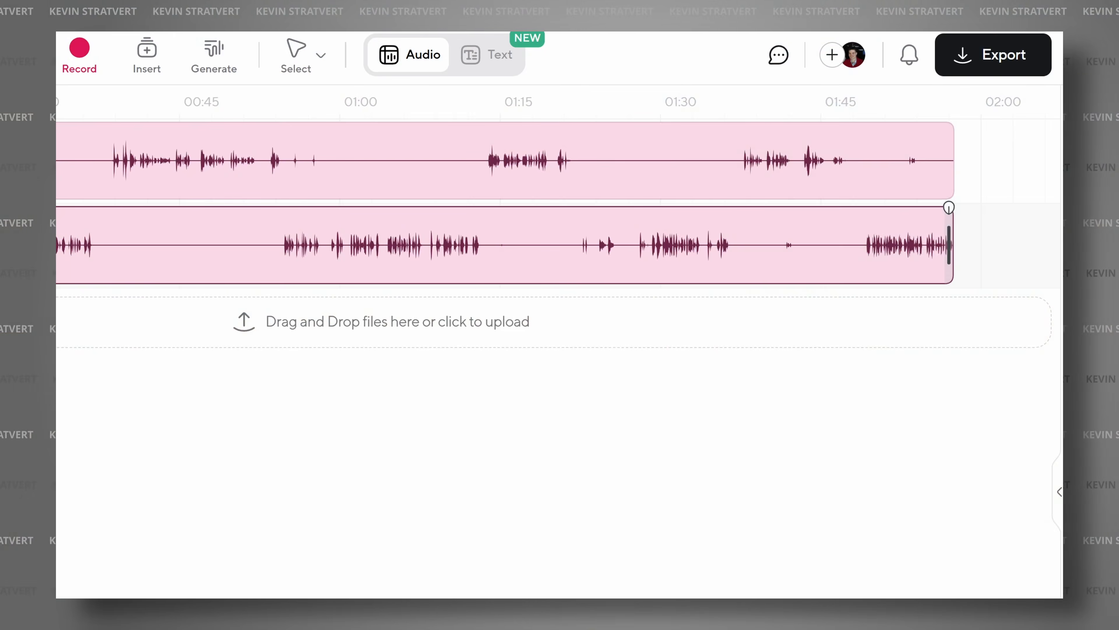
{"action": "left_click", "coordinate": [349, 213]}
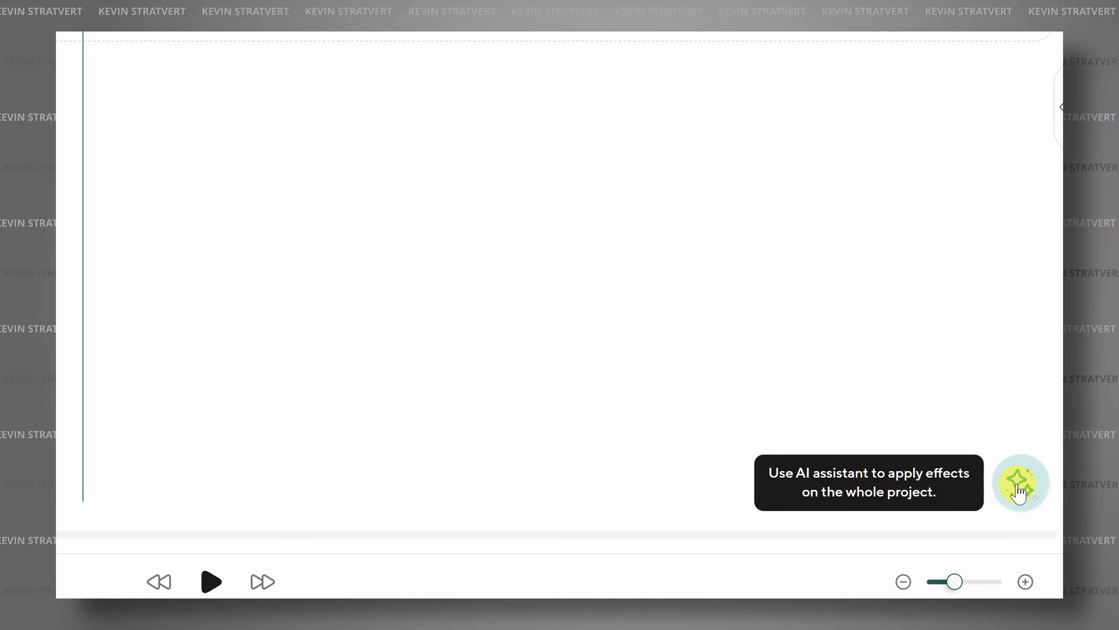
{"action": "left_click", "coordinate": [1019, 490]}
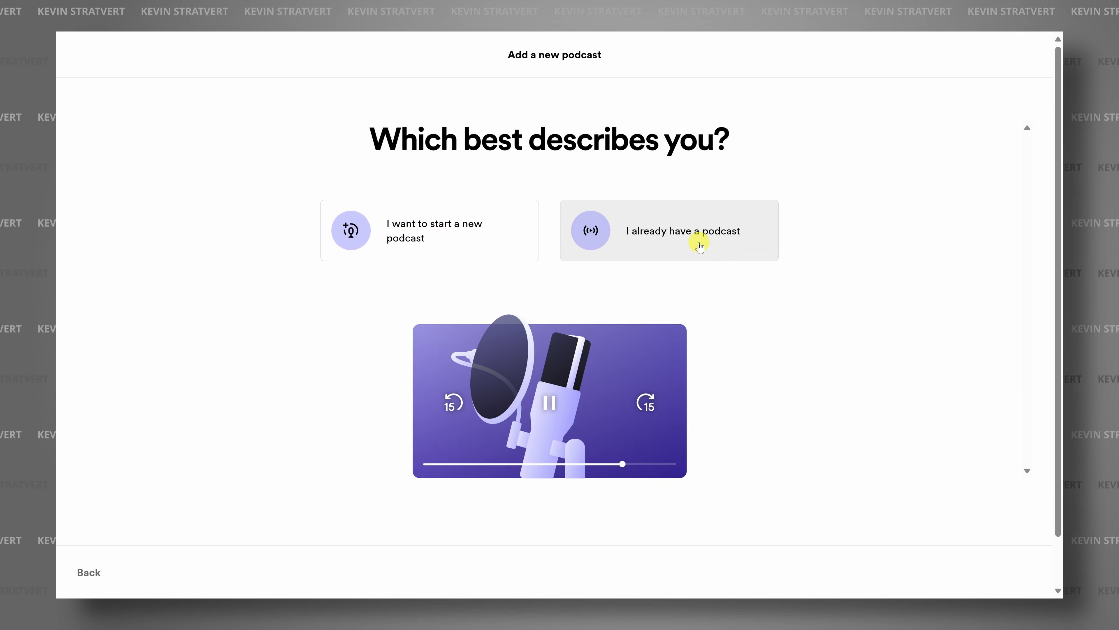
{"action": "left_click", "coordinate": [700, 243]}
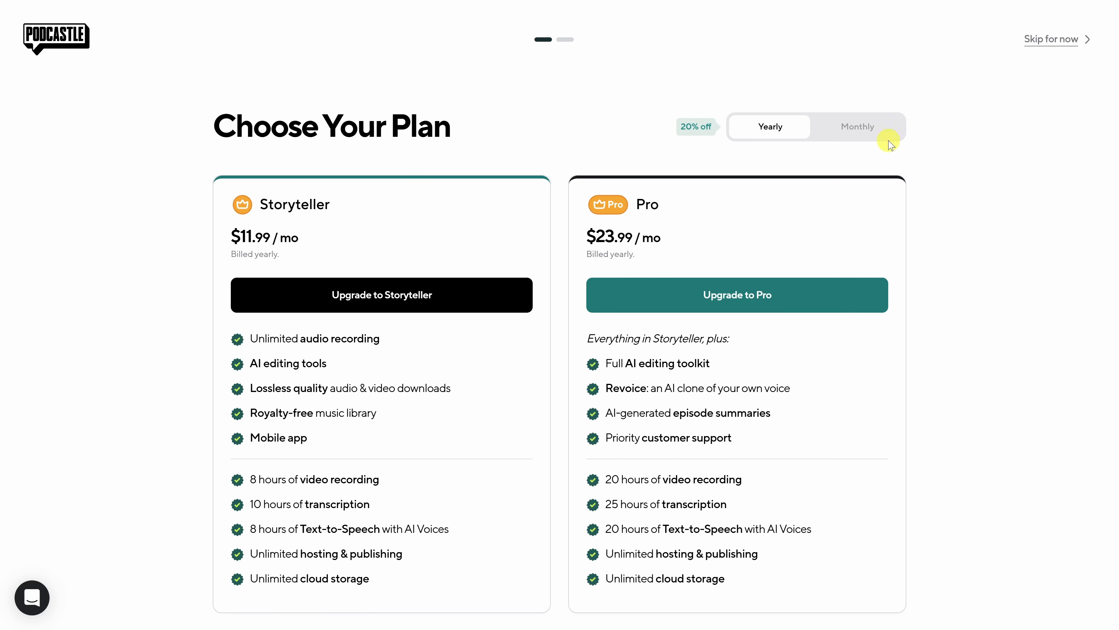
- Skip the paid plan offer and create an Audio Only studio recording titled "The Sweet Origins: How the Kevin Cookie Company Came to Be"
{"action": "left_click", "coordinate": [1062, 42]}
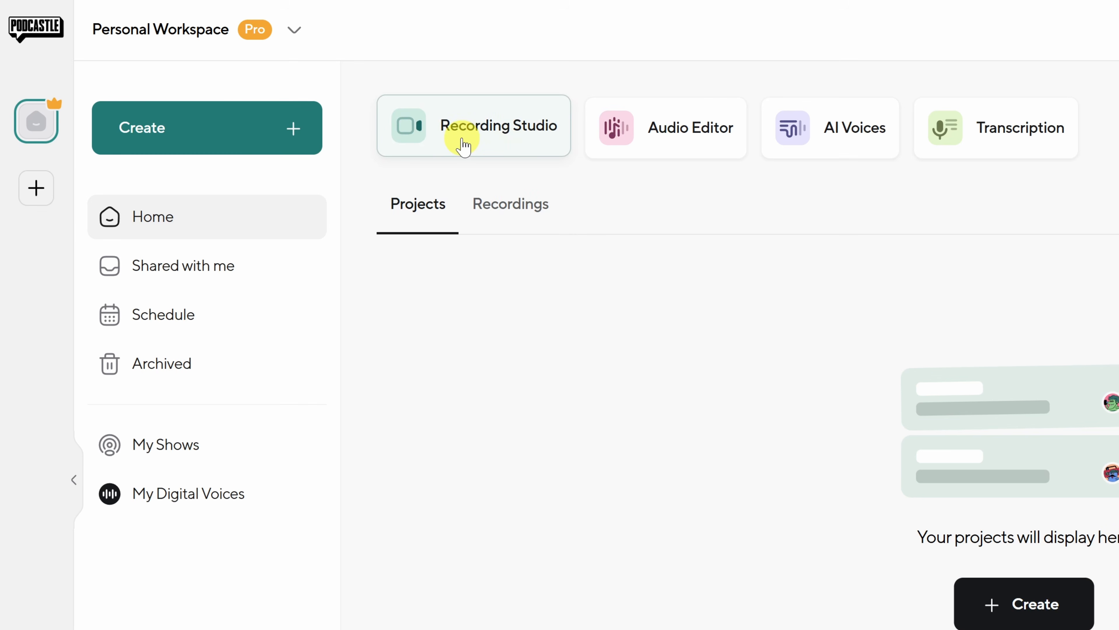
{"action": "left_click", "coordinate": [492, 147]}
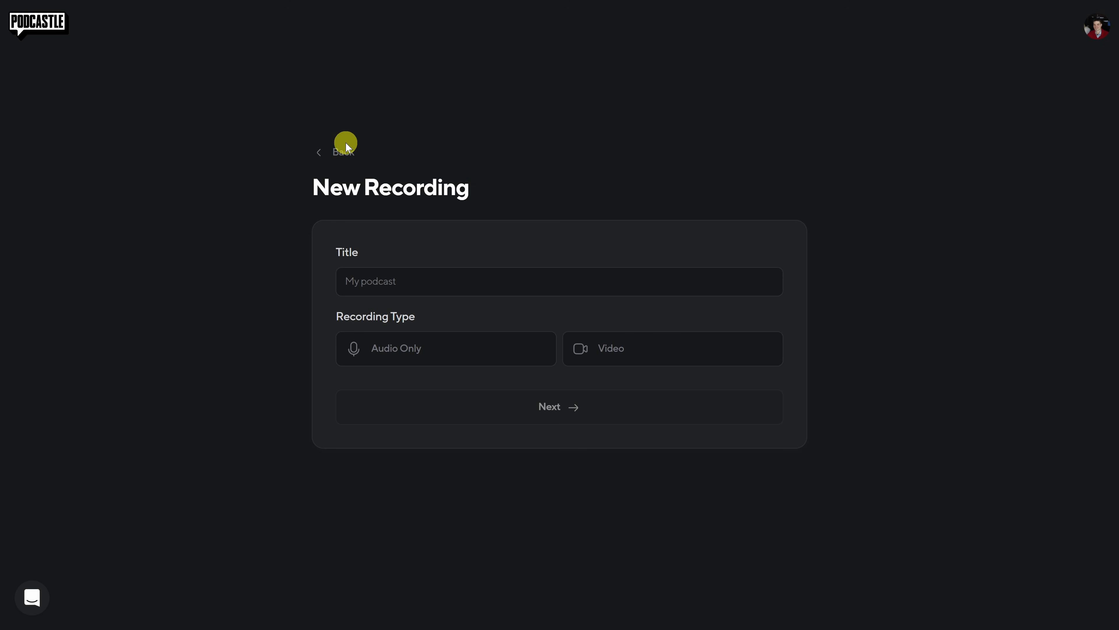
{"action": "type", "text": "The Sweet Origins: How the Kevin Cookie Company Came to Be"}
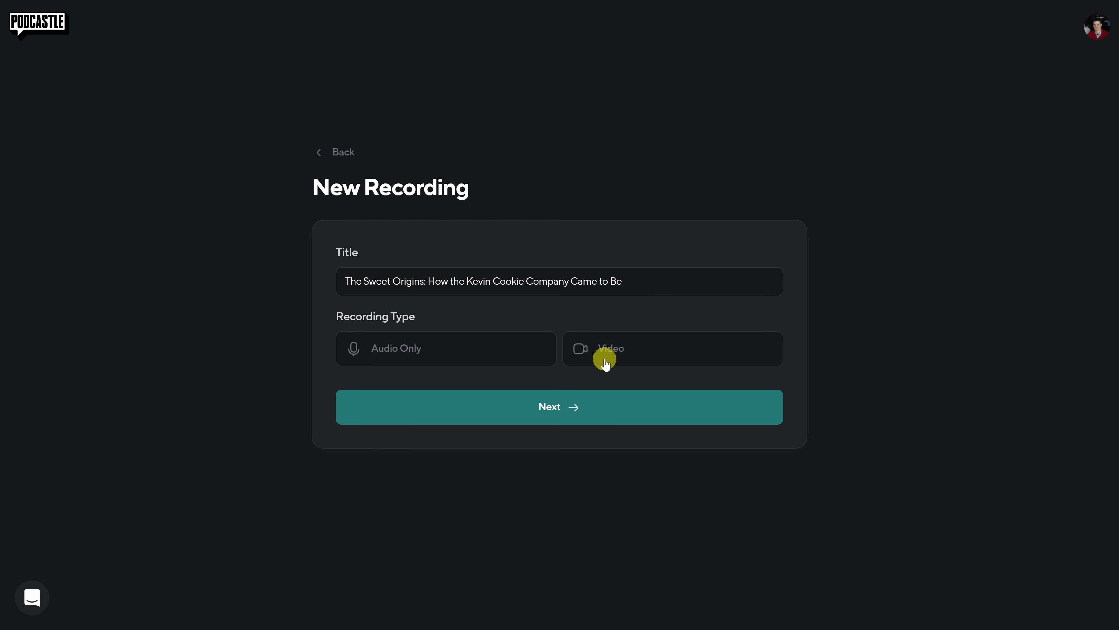
{"action": "left_click", "coordinate": [455, 354]}
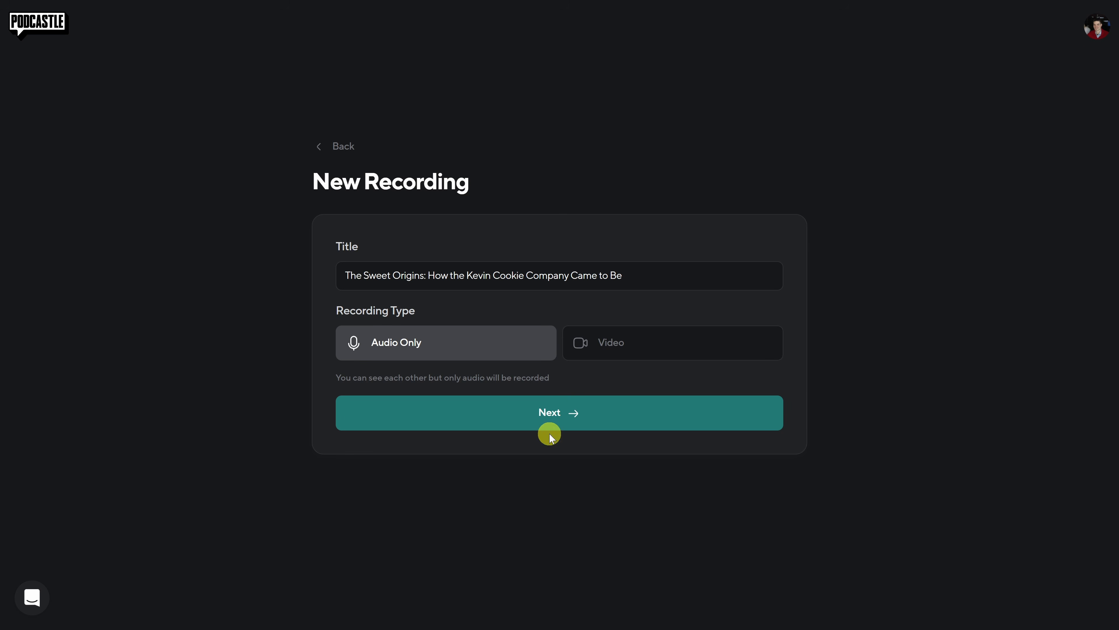
{"action": "left_click", "coordinate": [553, 421]}
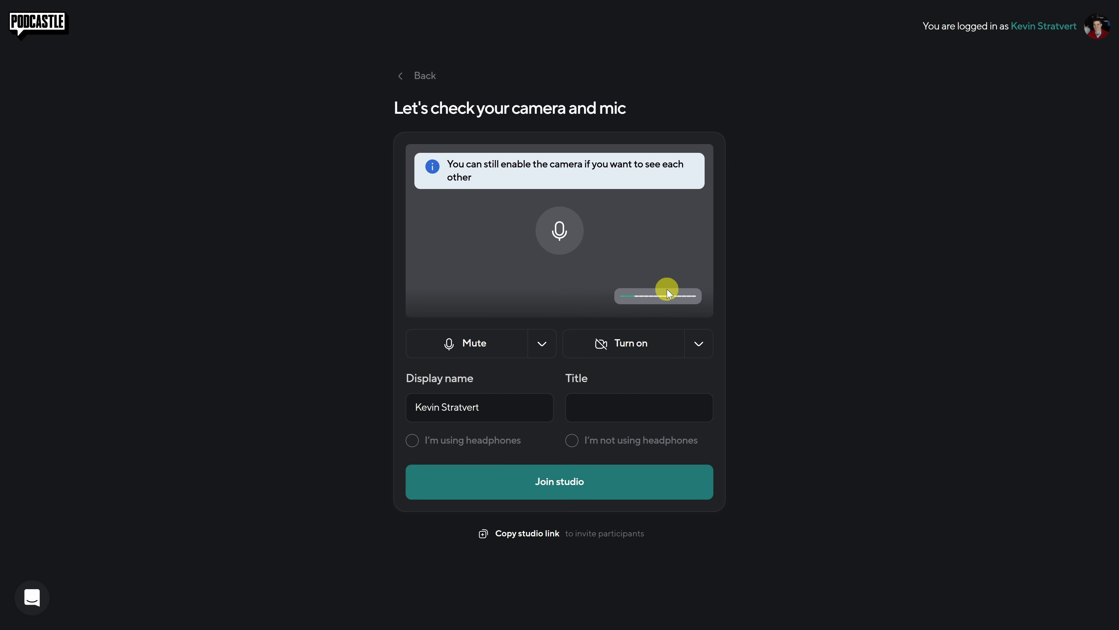
- Try muting and unmuting the microphone and check the available microphone and speaker devices
{"action": "left_click", "coordinate": [472, 344]}
{"action": "left_click", "coordinate": [470, 348]}
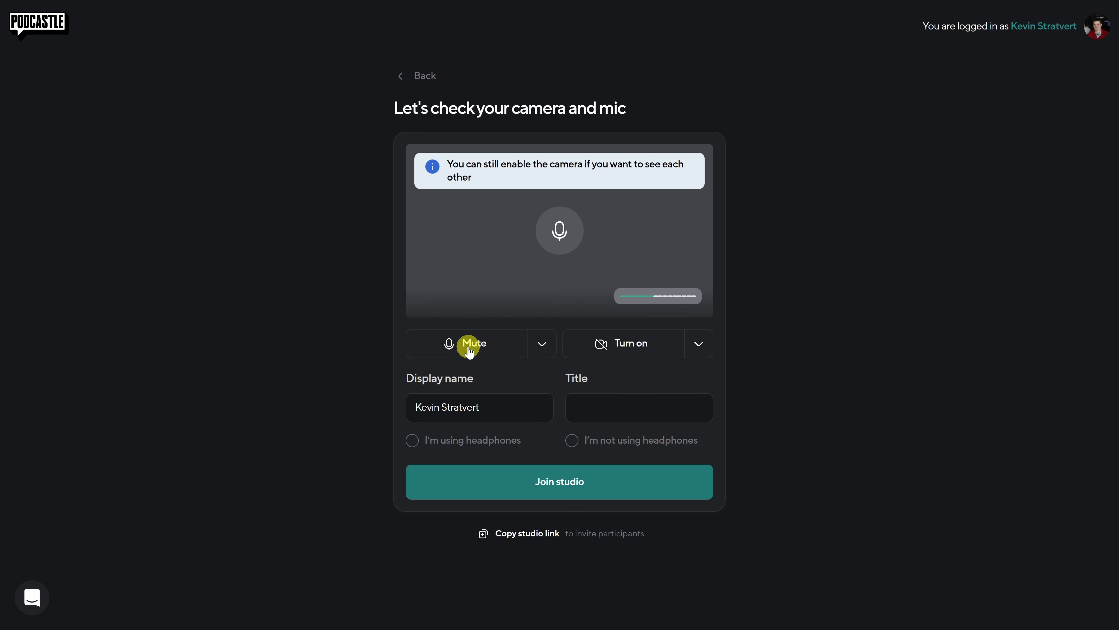
{"action": "left_click", "coordinate": [547, 346]}
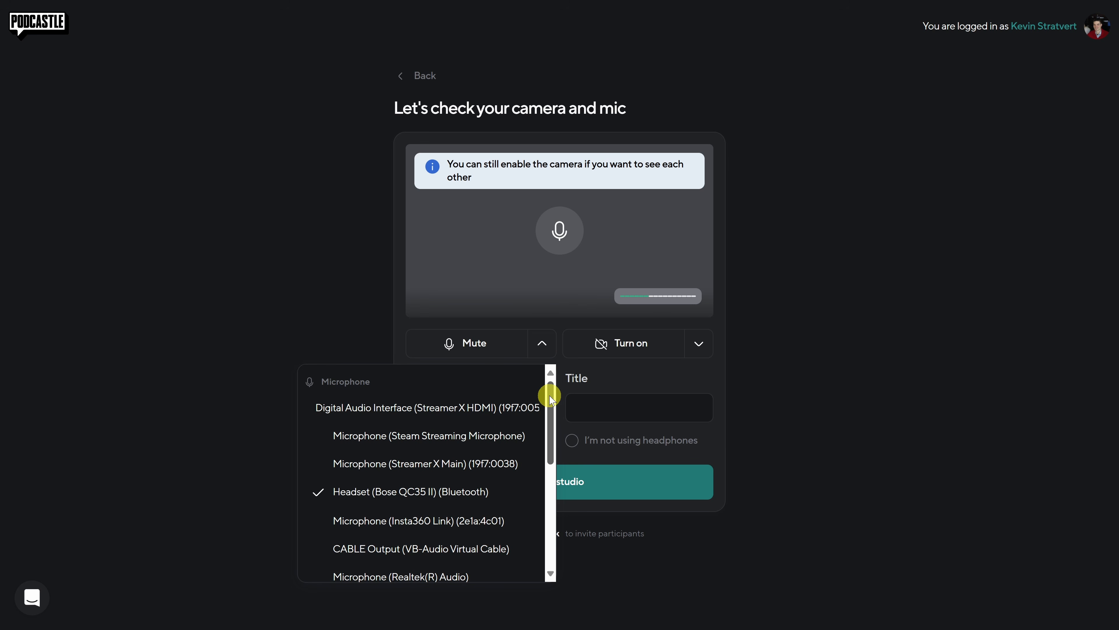
{"action": "left_click_drag", "start_coordinate": [551, 399], "coordinate": [552, 406]}
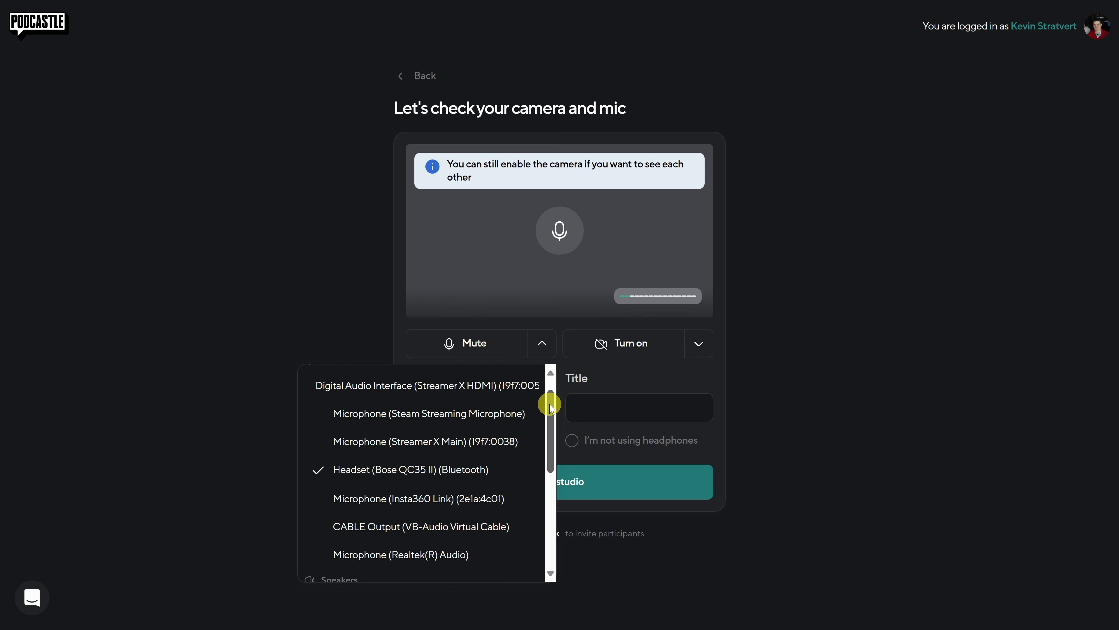
{"action": "mouse_move", "coordinate": [551, 406]}
{"action": "left_mouse_down"}
{"action": "mouse_move", "coordinate": [551, 387]}
{"action": "mouse_move", "coordinate": [549, 404]}
{"action": "left_mouse_up"}
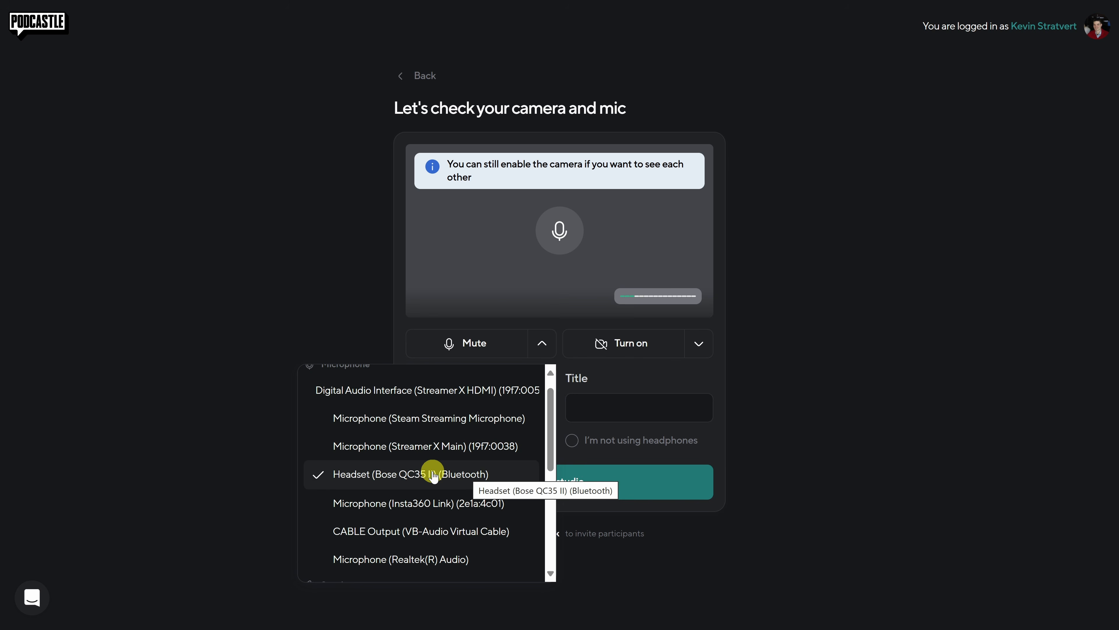
{"action": "scroll", "coordinate": [432, 474], "scroll_direction": "down", "scroll_amount": 5}
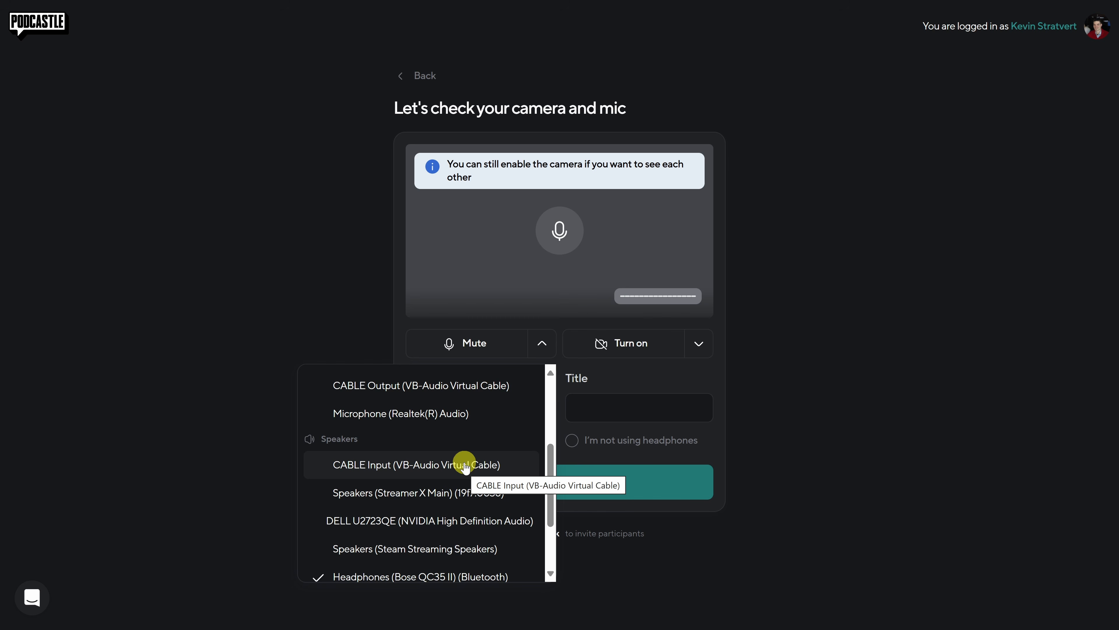
{"action": "scroll", "coordinate": [460, 465], "scroll_direction": "down", "scroll_amount": 2}
{"action": "left_click", "coordinate": [449, 504]}
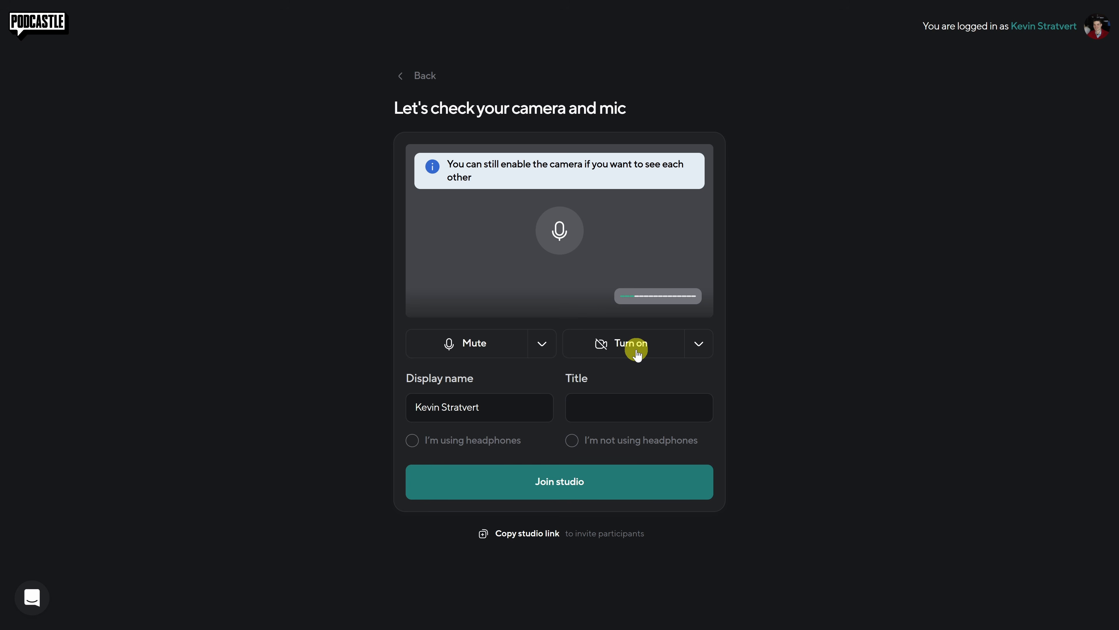
- Turn on the camera and check which camera devices are available for the recording
{"action": "left_click", "coordinate": [630, 343]}
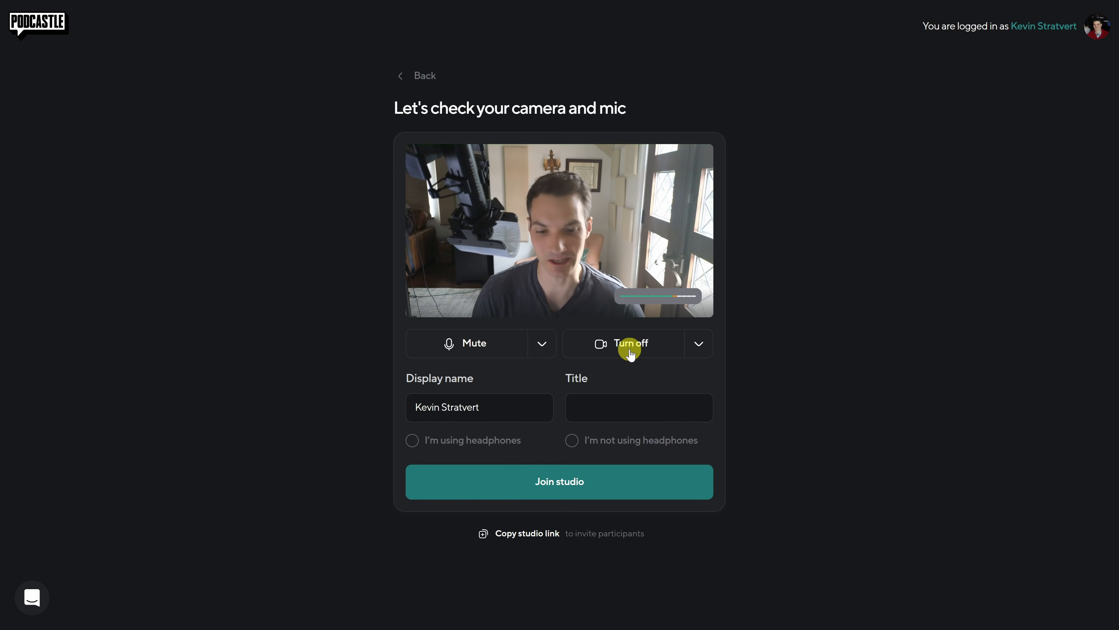
{"action": "left_click", "coordinate": [699, 345]}
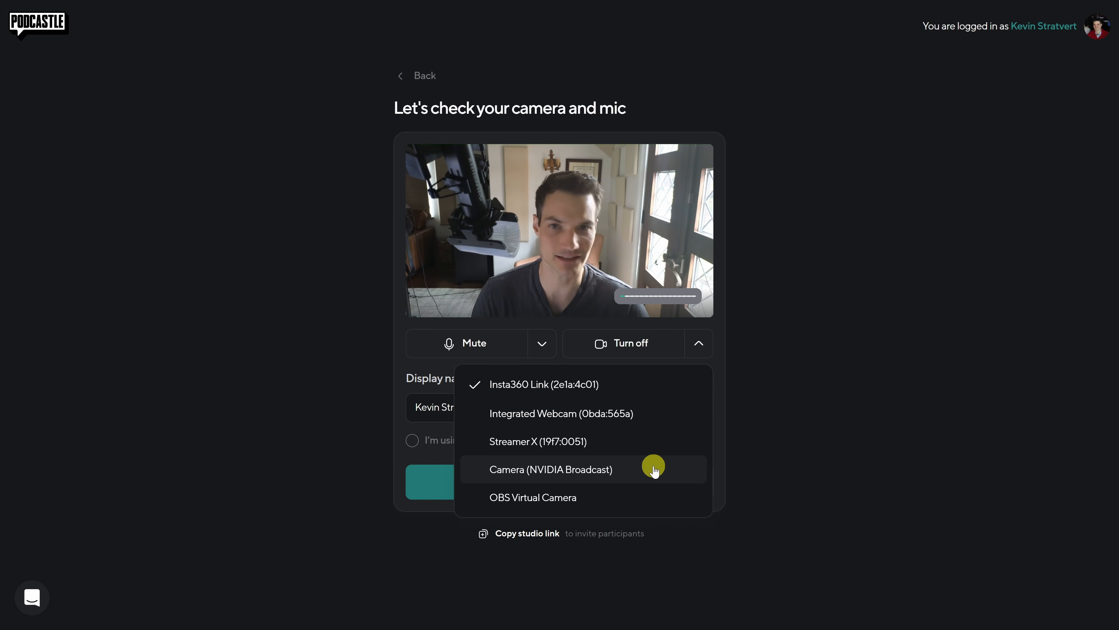
{"action": "left_click", "coordinate": [723, 357]}
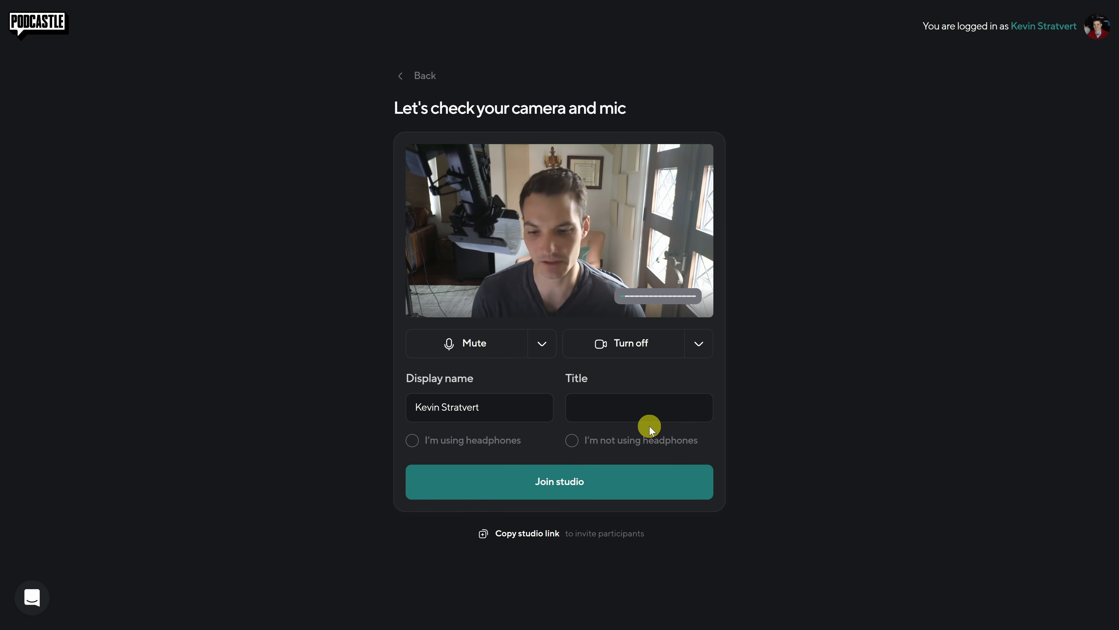
- Copy the studio link for inviting participants and join the studio as someone using headphones
{"action": "left_click", "coordinate": [439, 449]}
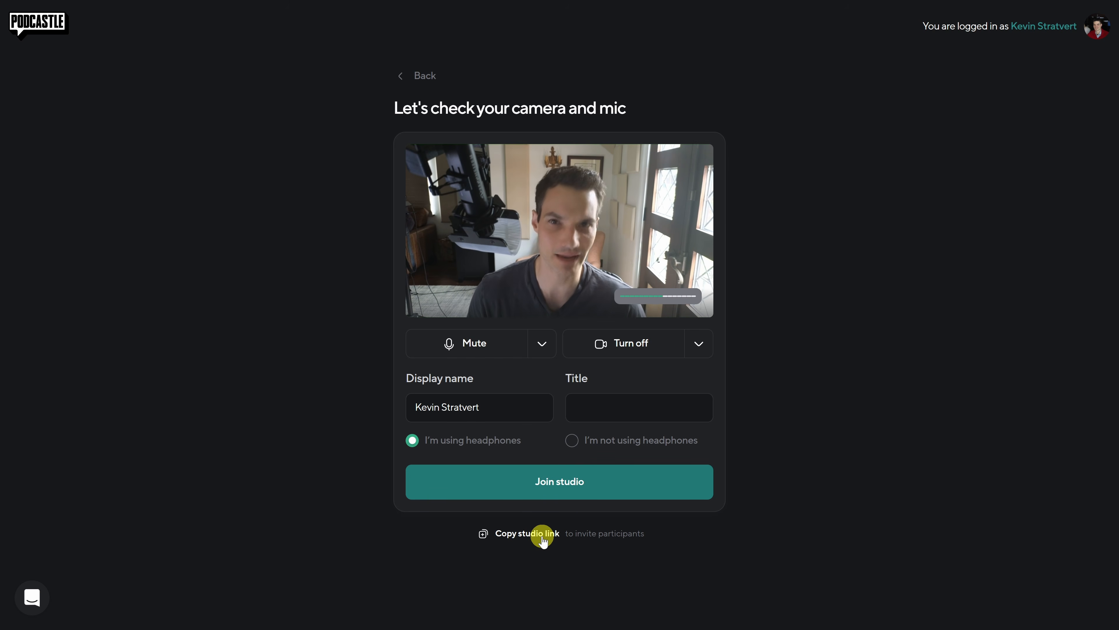
{"action": "left_click", "coordinate": [543, 541]}
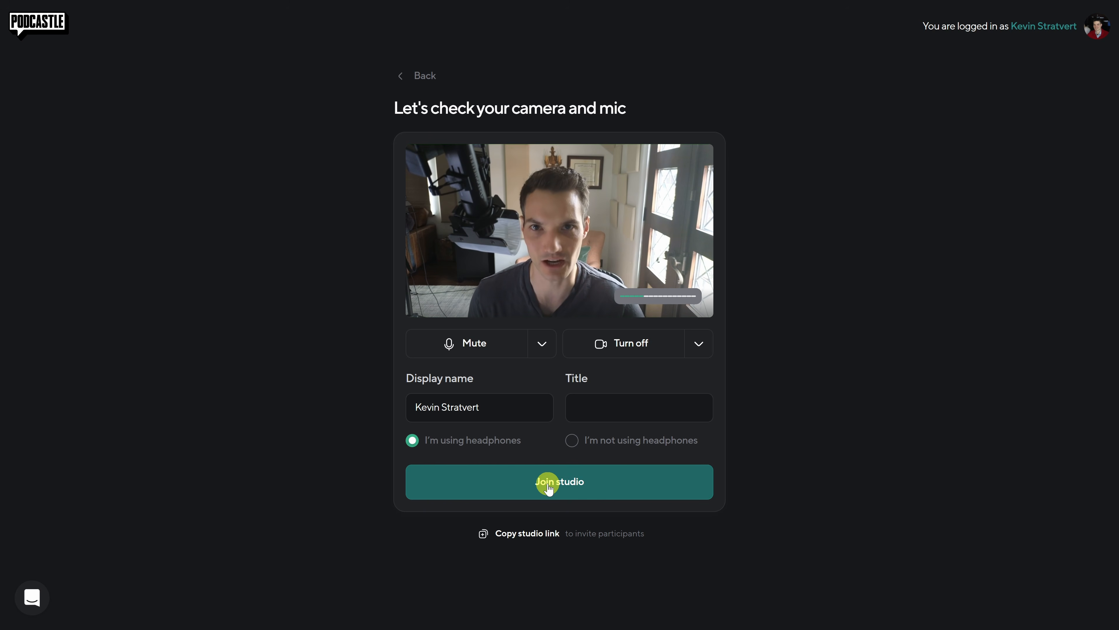
{"action": "left_click", "coordinate": [548, 483]}
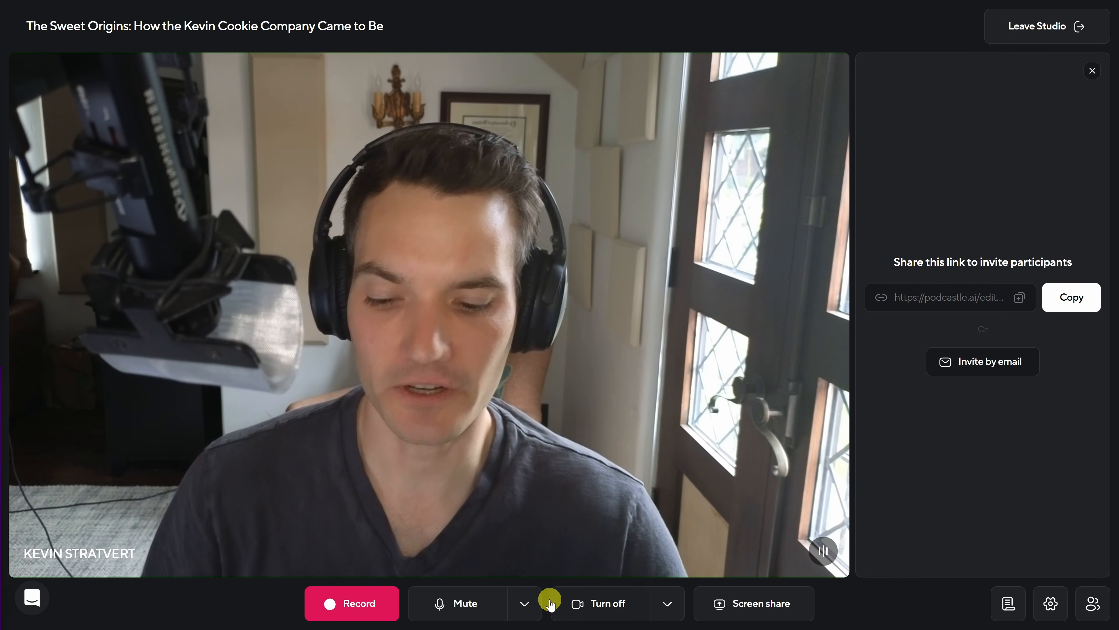
- Check the speaker and camera device choices from inside the recording studio
{"action": "left_click", "coordinate": [525, 604]}
{"action": "scroll", "coordinate": [407, 426], "scroll_direction": "down", "scroll_amount": 5}
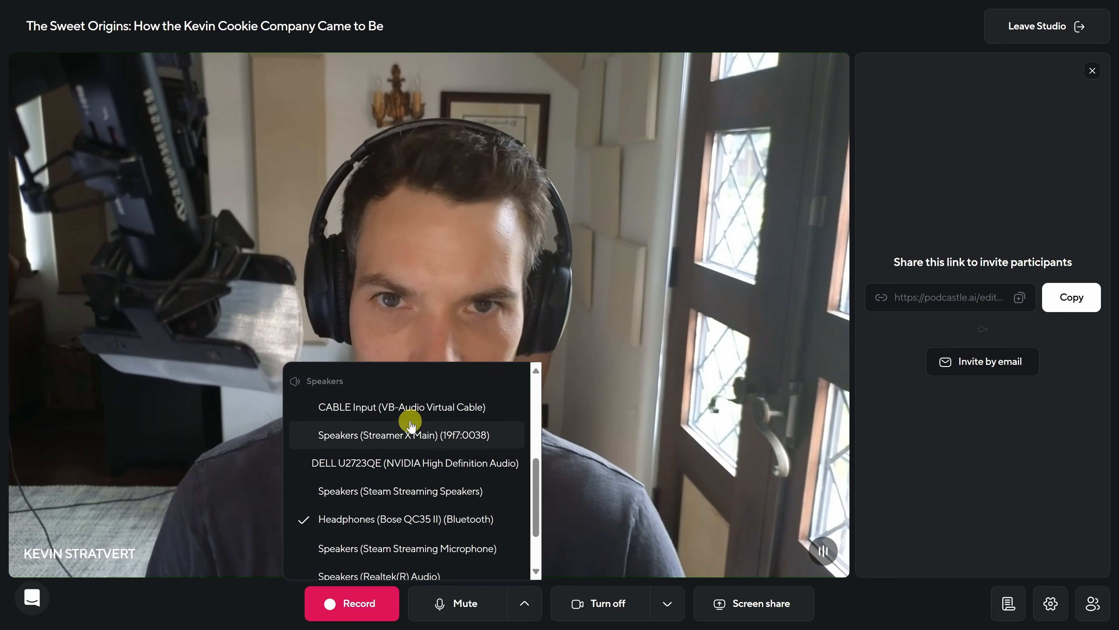
{"action": "scroll", "coordinate": [485, 503], "scroll_direction": "down", "scroll_amount": 3}
{"action": "left_click", "coordinate": [523, 604]}
{"action": "left_click", "coordinate": [668, 603]}
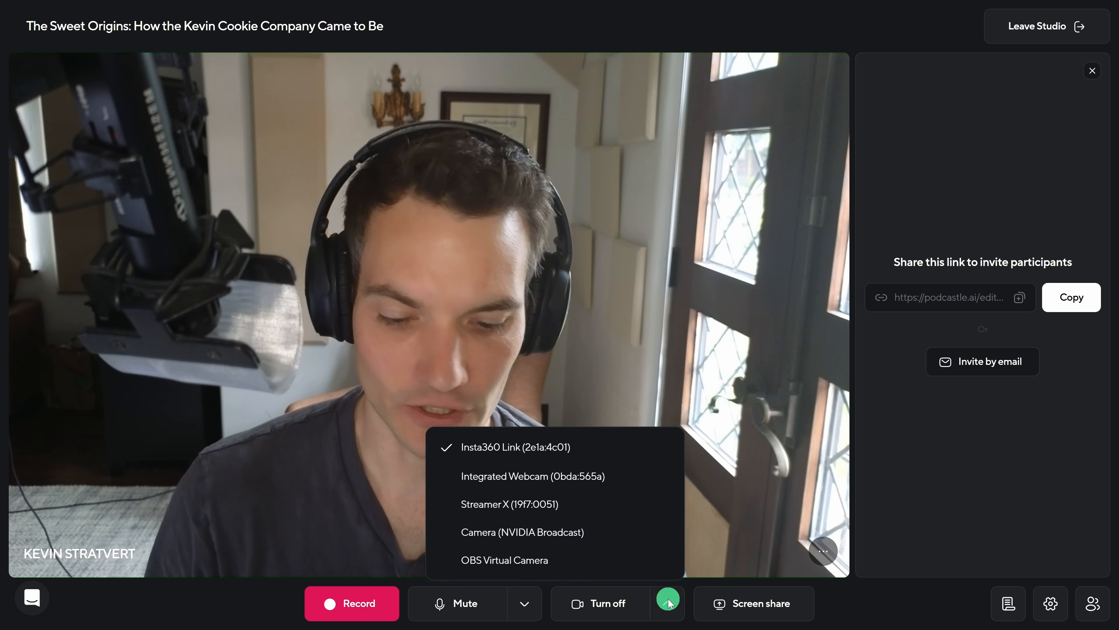
{"action": "left_click", "coordinate": [668, 604]}
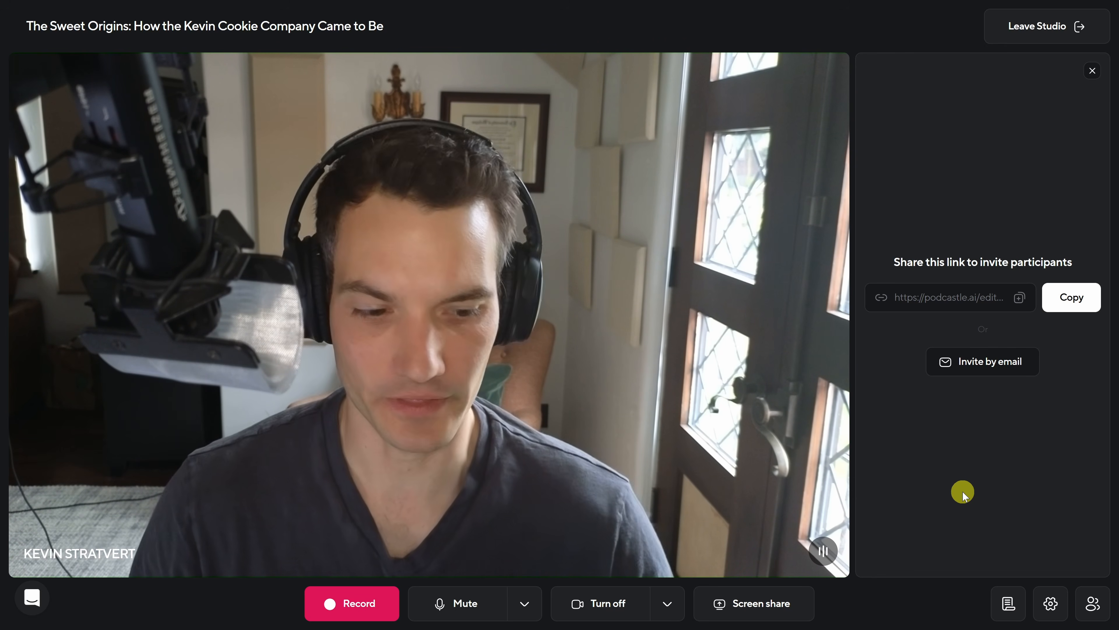
- Set up the teleprompter and paste the welcome script for the first Cookie Confidential episode
{"action": "left_click", "coordinate": [1010, 606]}
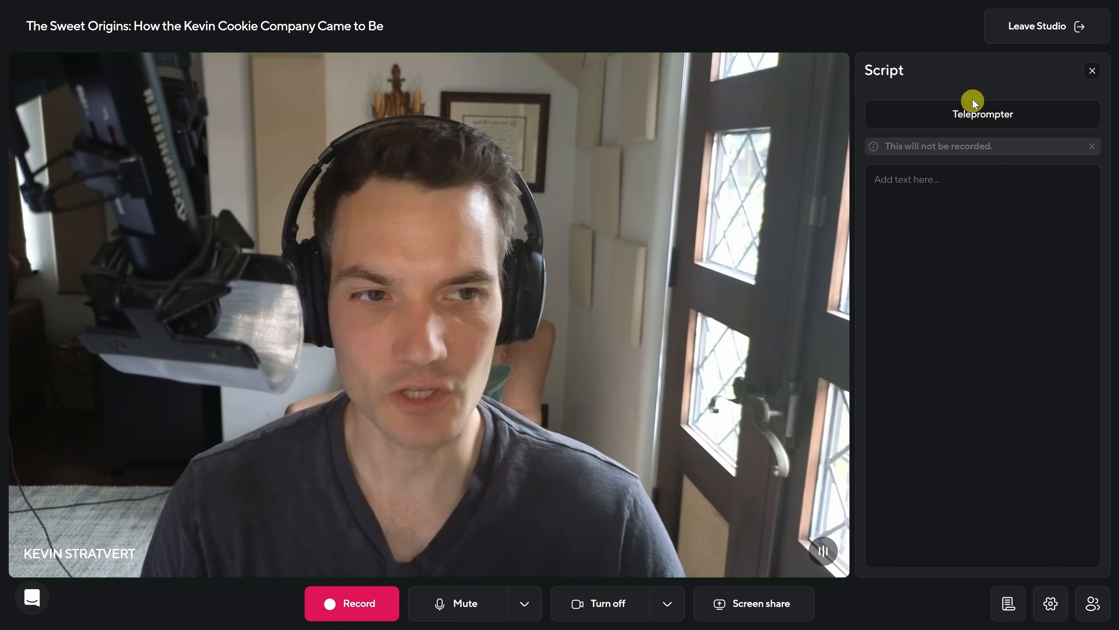
{"action": "left_click", "coordinate": [979, 116]}
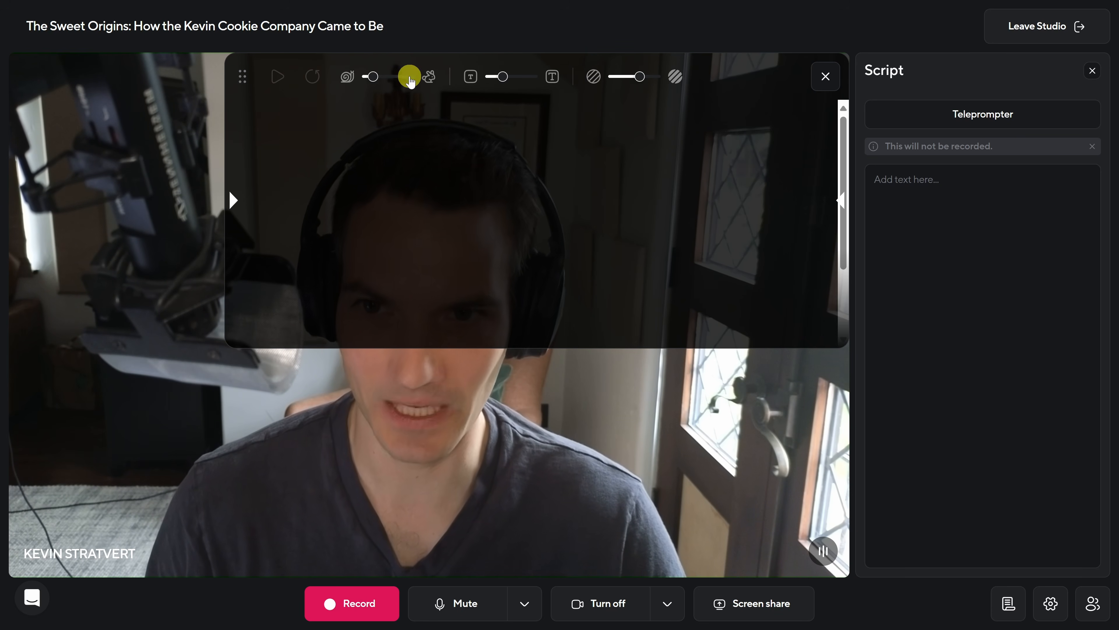
{"action": "left_click", "coordinate": [972, 180]}
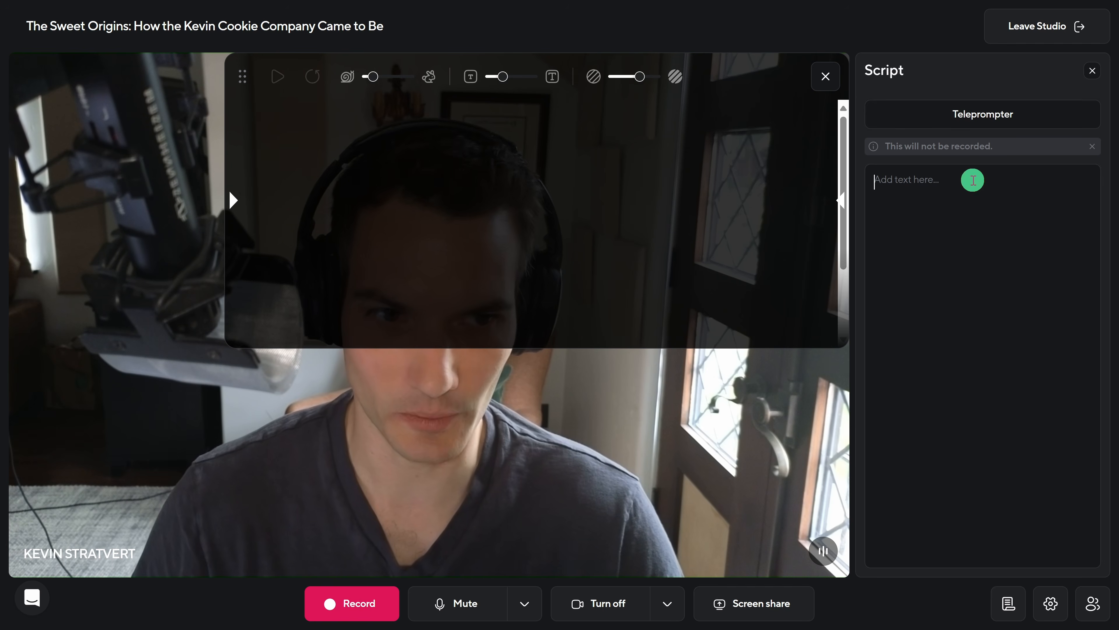
{"action": "type", "text": "Welcome to the very first episode of Cookie Confidential with Kevin Stratvert! I’m your host, Kevin, and today, we’re diving into the sweet story of how the Kevin Cookie Company came to be."}
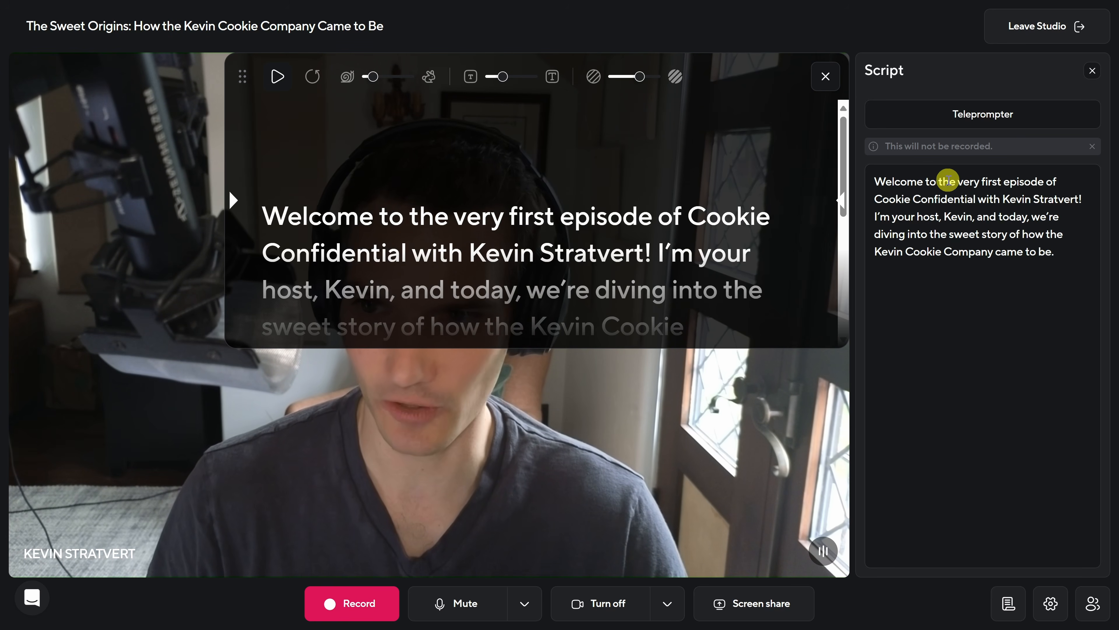
- Test the teleprompter by playing and pausing the scrolling script, and close its overlay
{"action": "left_click", "coordinate": [278, 76]}
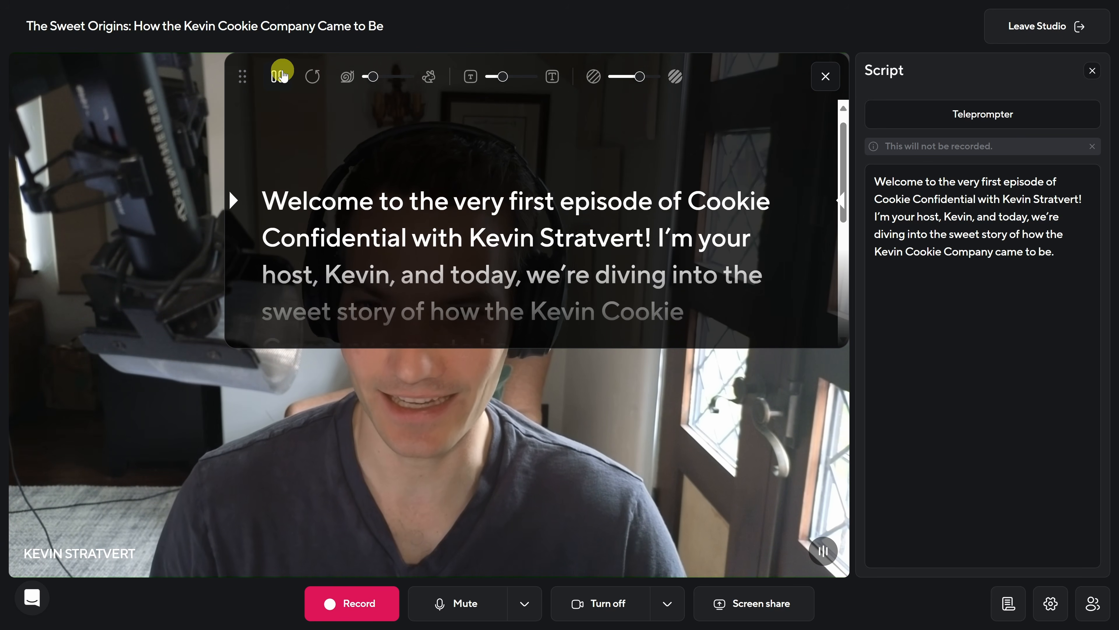
{"action": "left_click", "coordinate": [279, 76]}
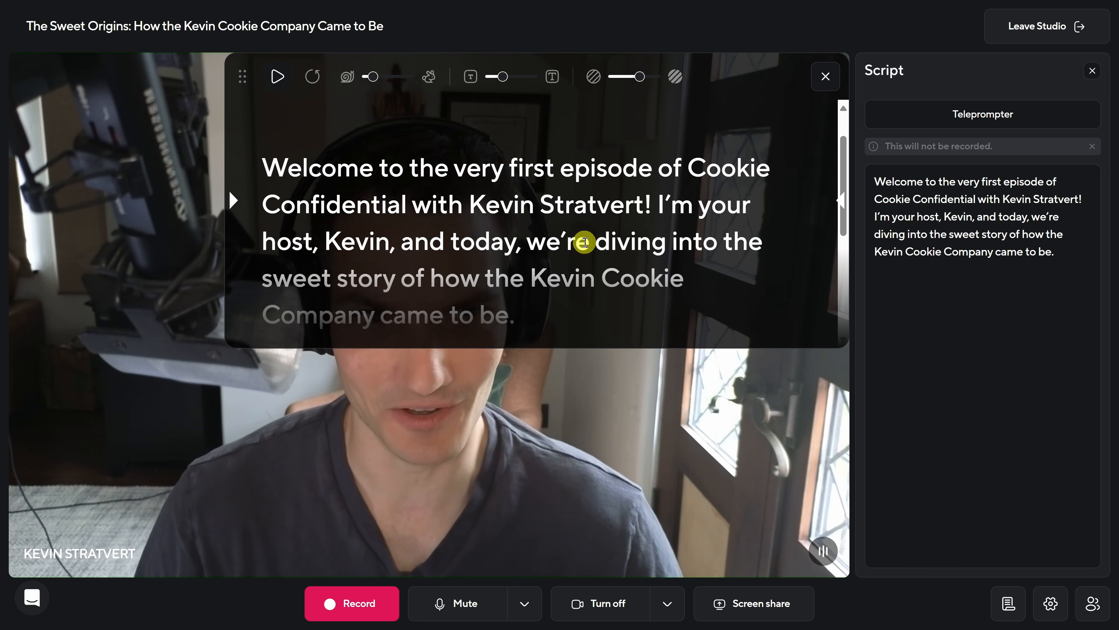
{"action": "left_click", "coordinate": [825, 76]}
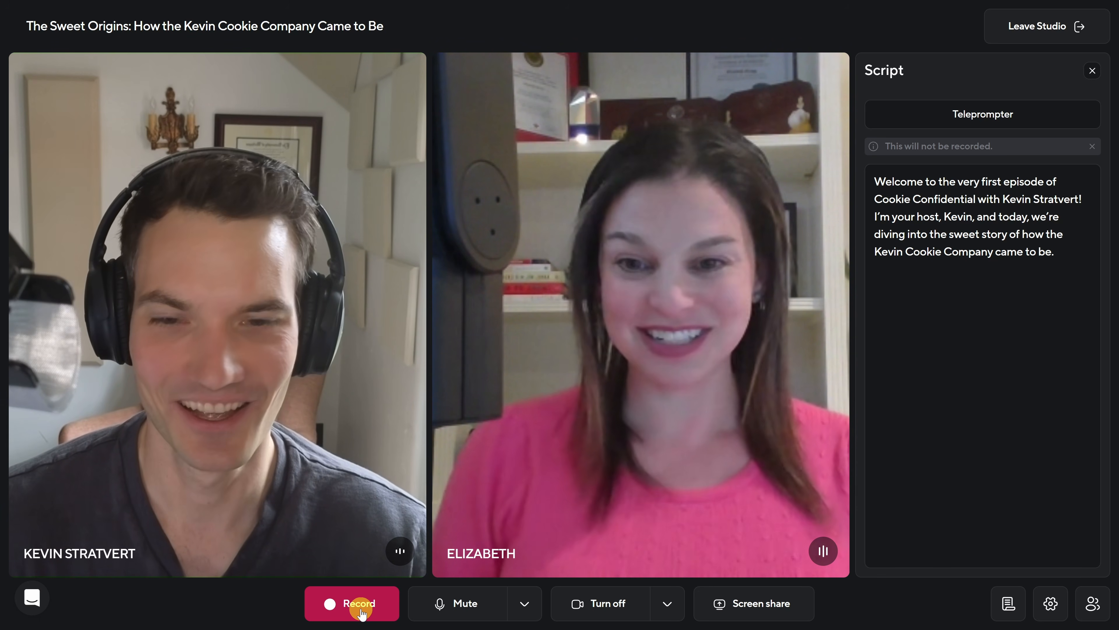
- Start recording the podcast session, share the Podcast Script.txt window with the guest, and return to the studio
{"action": "left_click", "coordinate": [360, 612]}
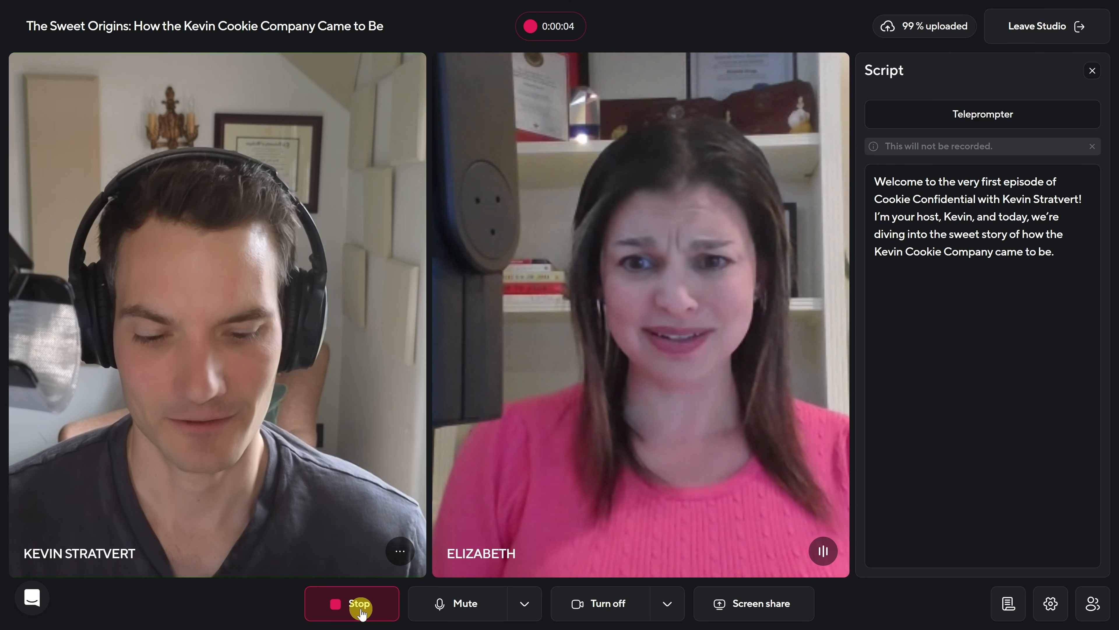
{"action": "left_click", "coordinate": [760, 606]}
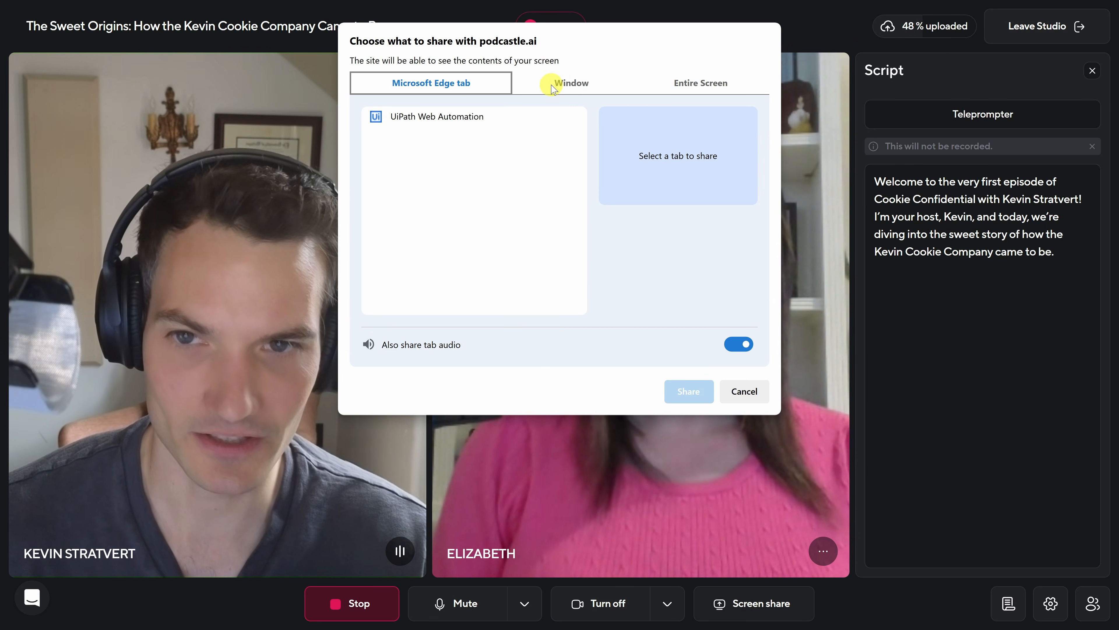
{"action": "left_click", "coordinate": [572, 82]}
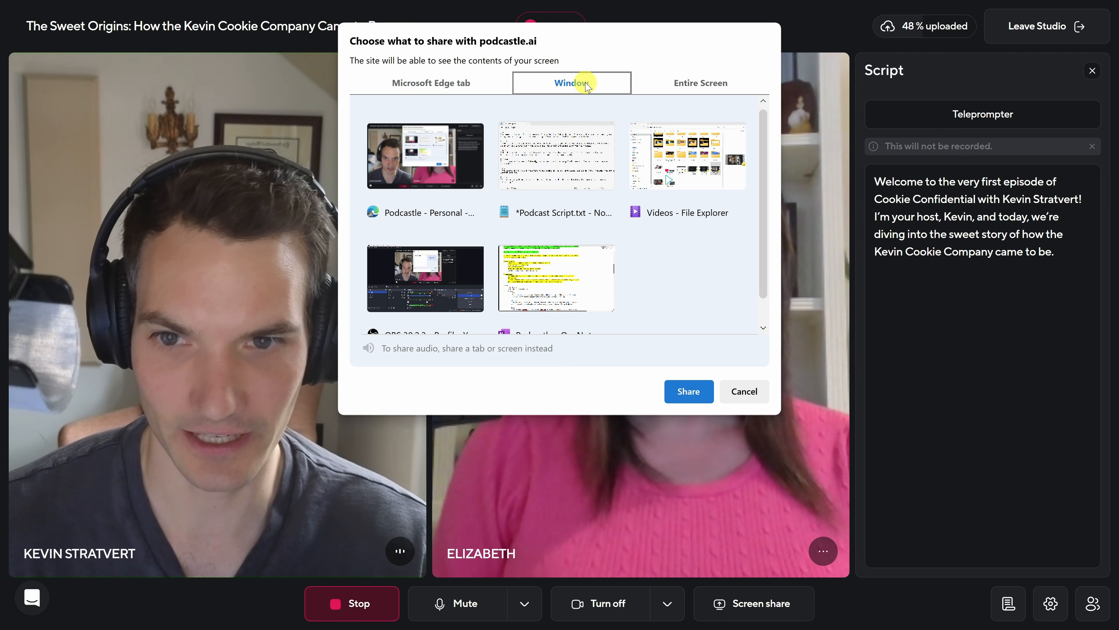
{"action": "left_click", "coordinate": [573, 145]}
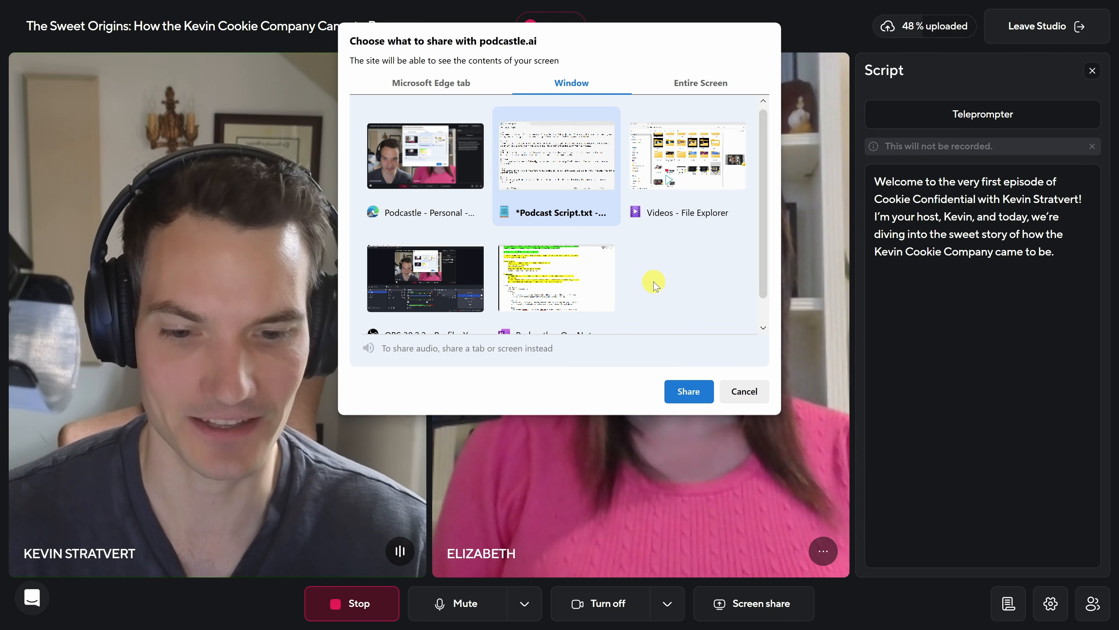
{"action": "left_click", "coordinate": [691, 392]}
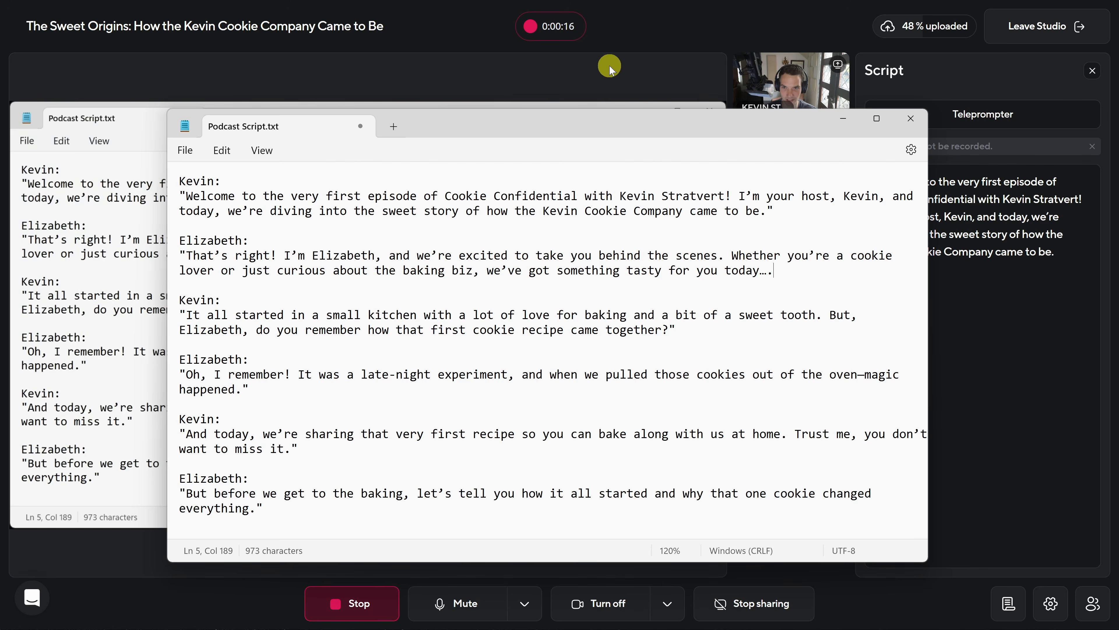
{"action": "left_click", "coordinate": [610, 64]}
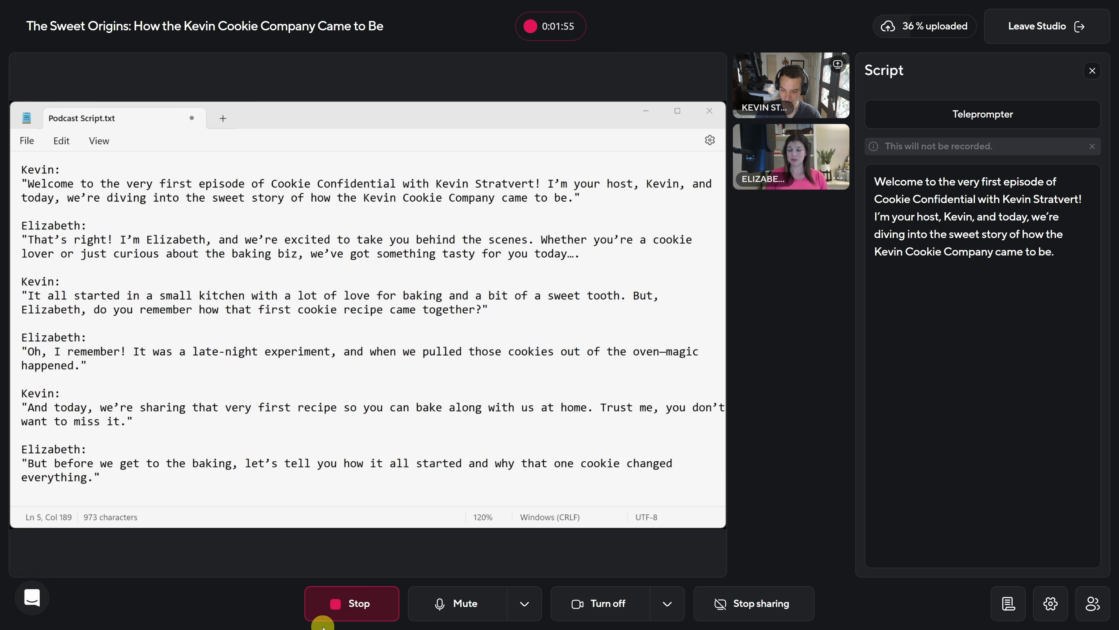
- Stop the studio recording and open the recorded session in the audio editor
{"action": "left_click", "coordinate": [380, 601]}
{"action": "left_click", "coordinate": [683, 356]}
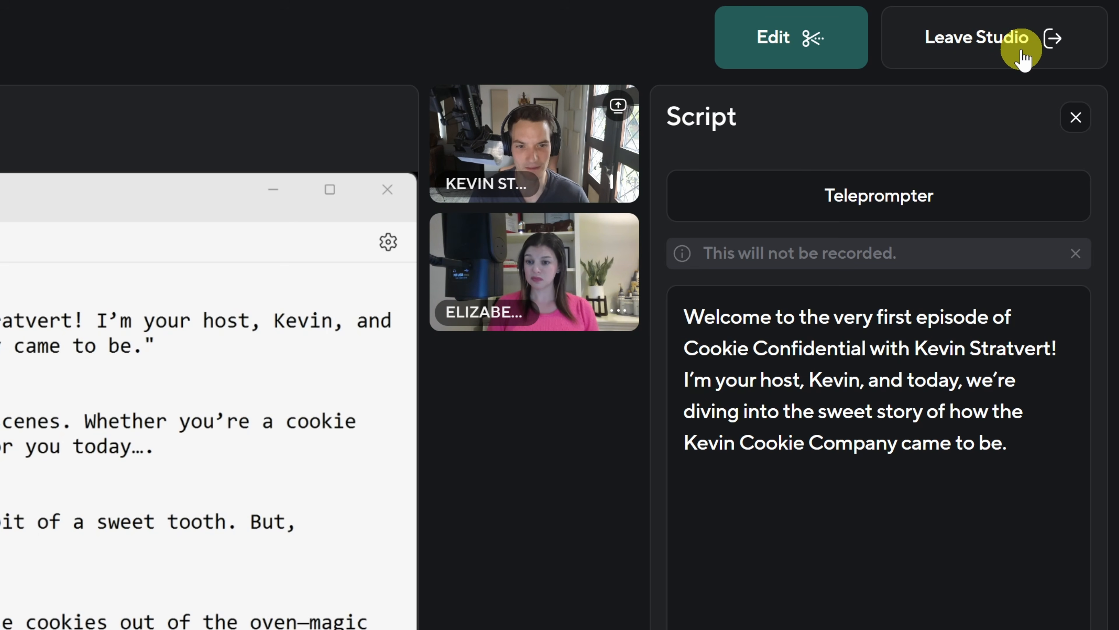
{"action": "left_click", "coordinate": [789, 50]}
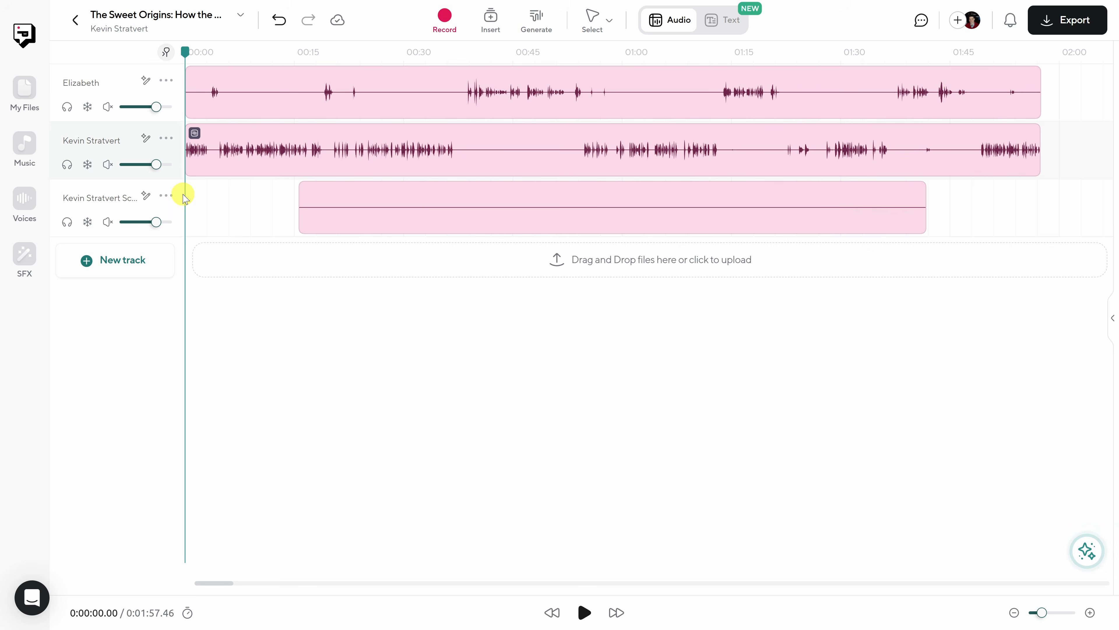
- Delete the screen share track from the project
{"action": "left_click", "coordinate": [167, 196]}
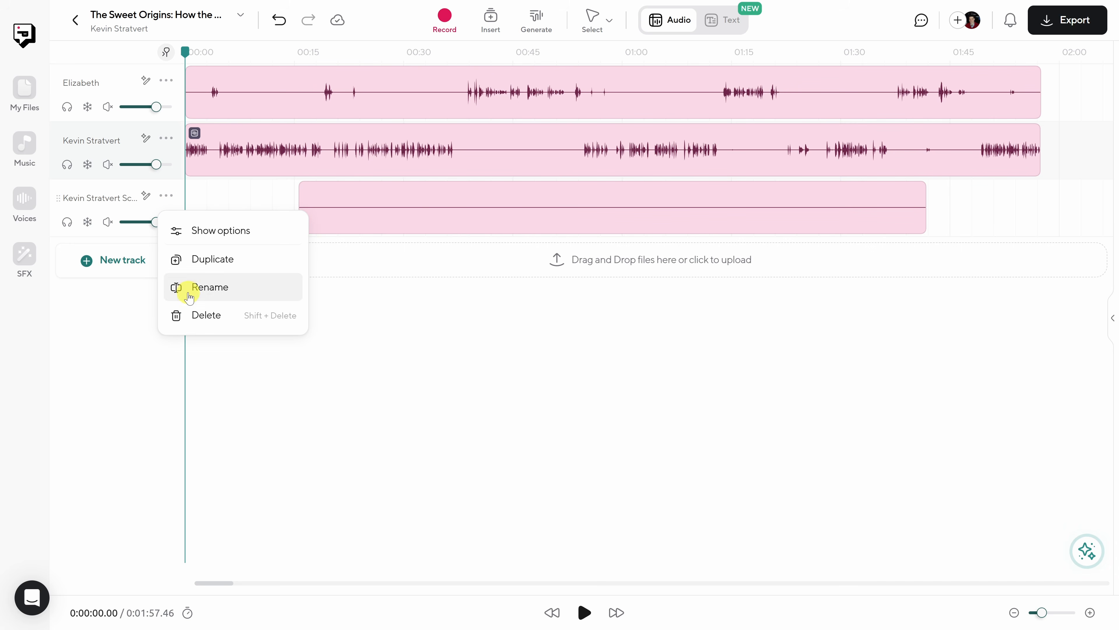
{"action": "left_click", "coordinate": [195, 314]}
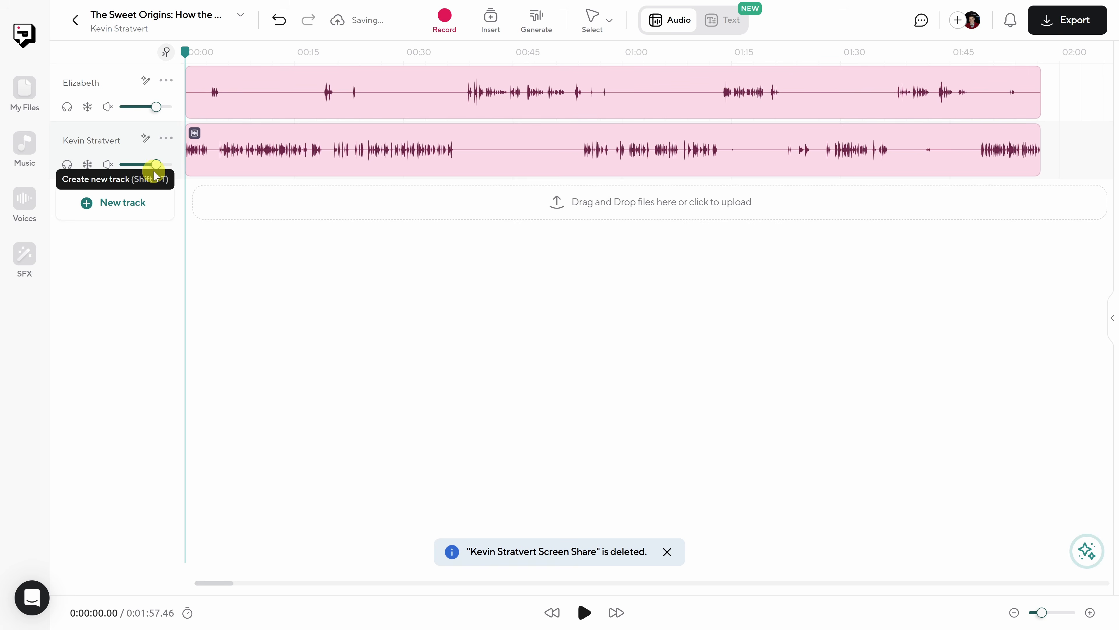
- Review the guest's and host's clips, and check the host track's volume, amplifier, pan and available effects
{"action": "mouse_move", "coordinate": [157, 164]}
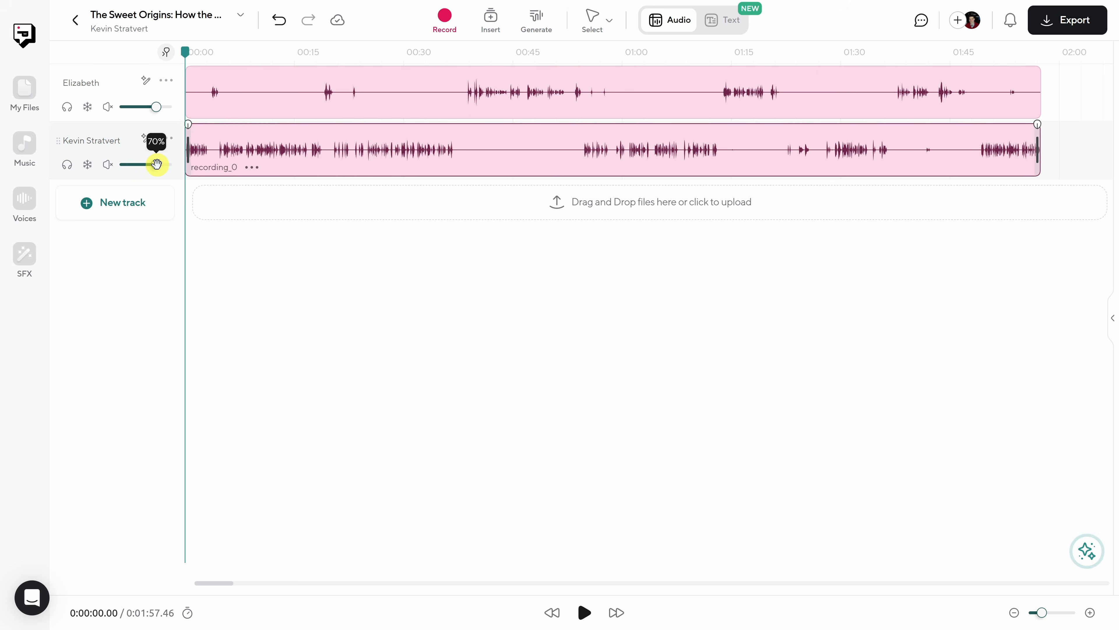
{"action": "left_click", "coordinate": [373, 93]}
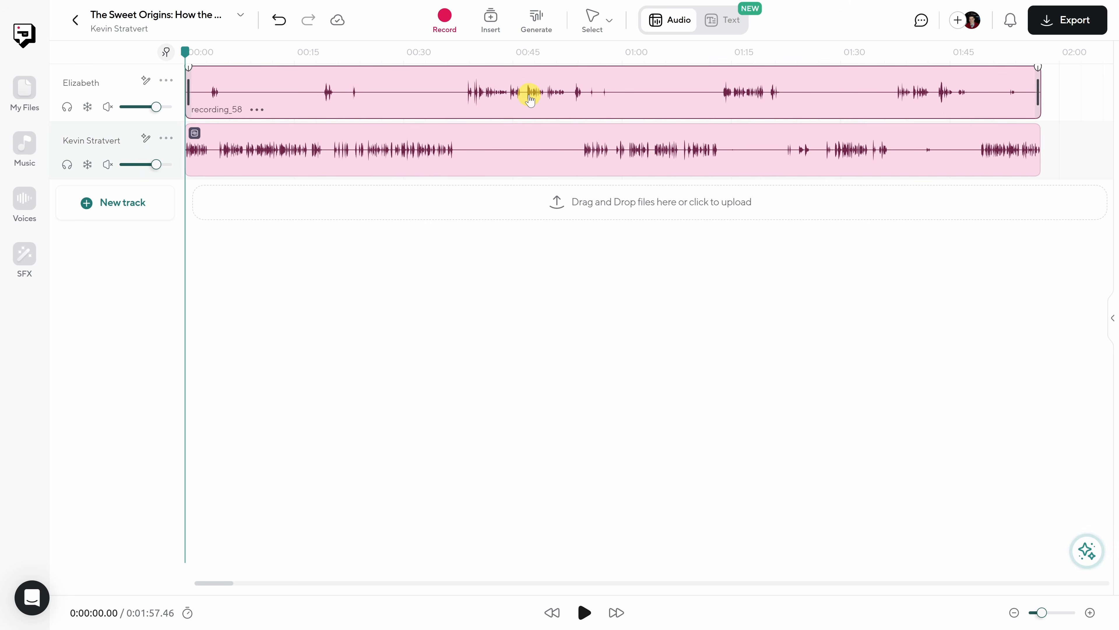
{"action": "left_click", "coordinate": [543, 154]}
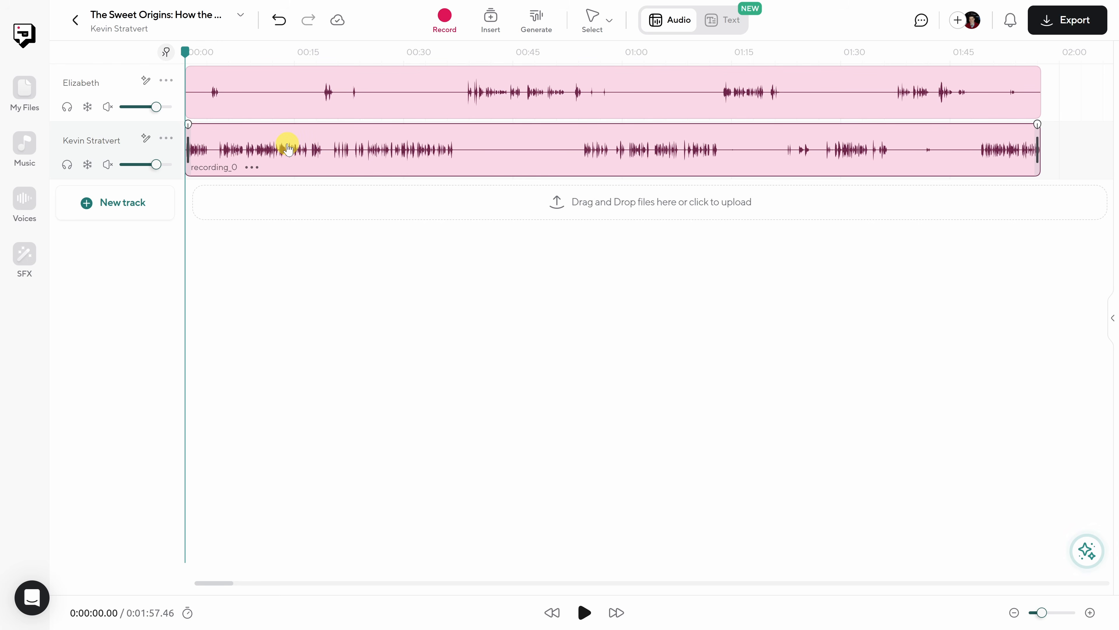
{"action": "left_click", "coordinate": [146, 140]}
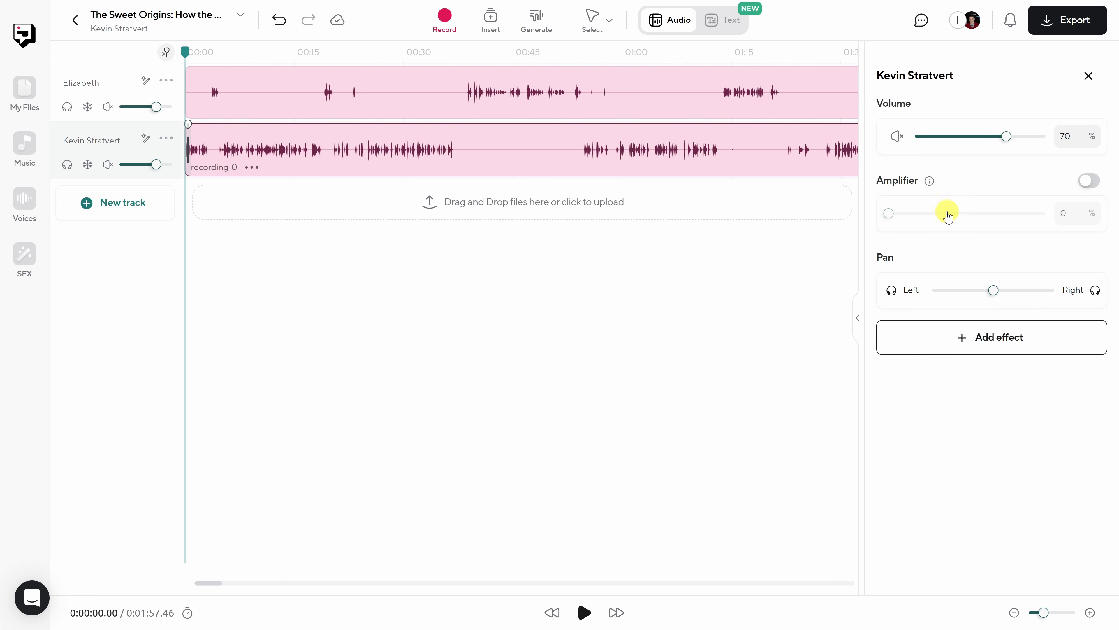
{"action": "left_click", "coordinate": [986, 344]}
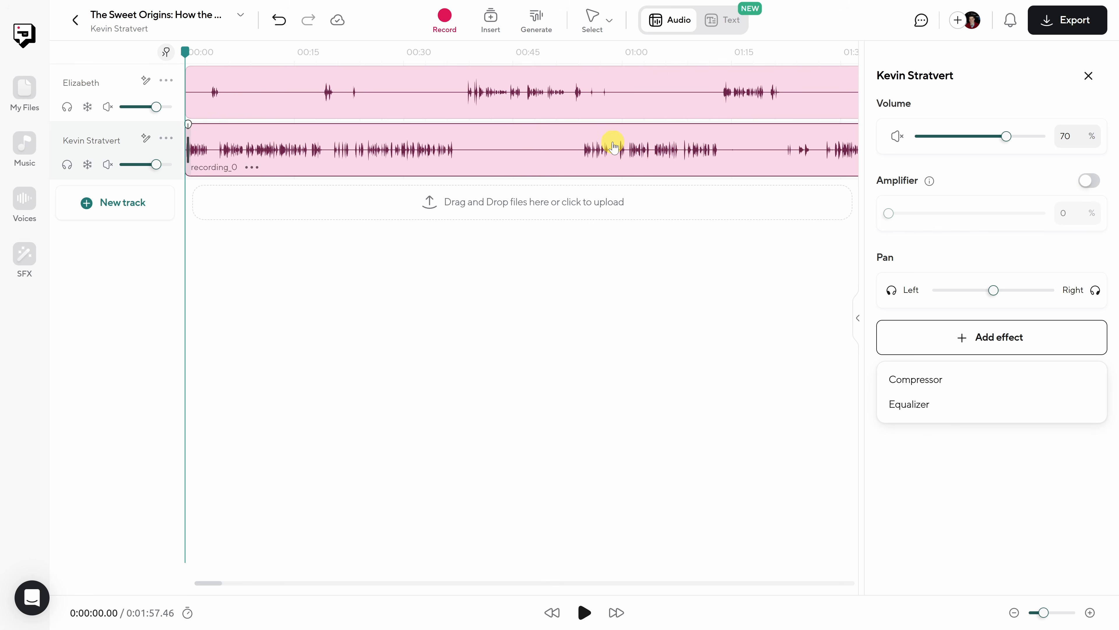
{"action": "left_click", "coordinate": [939, 471]}
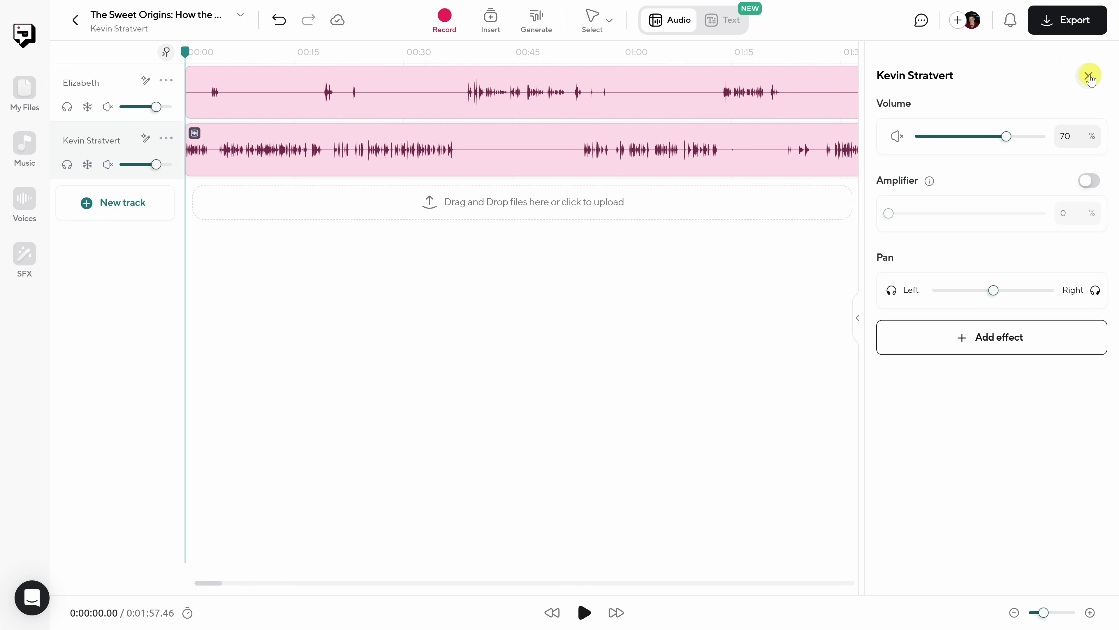
{"action": "left_click", "coordinate": [1088, 75]}
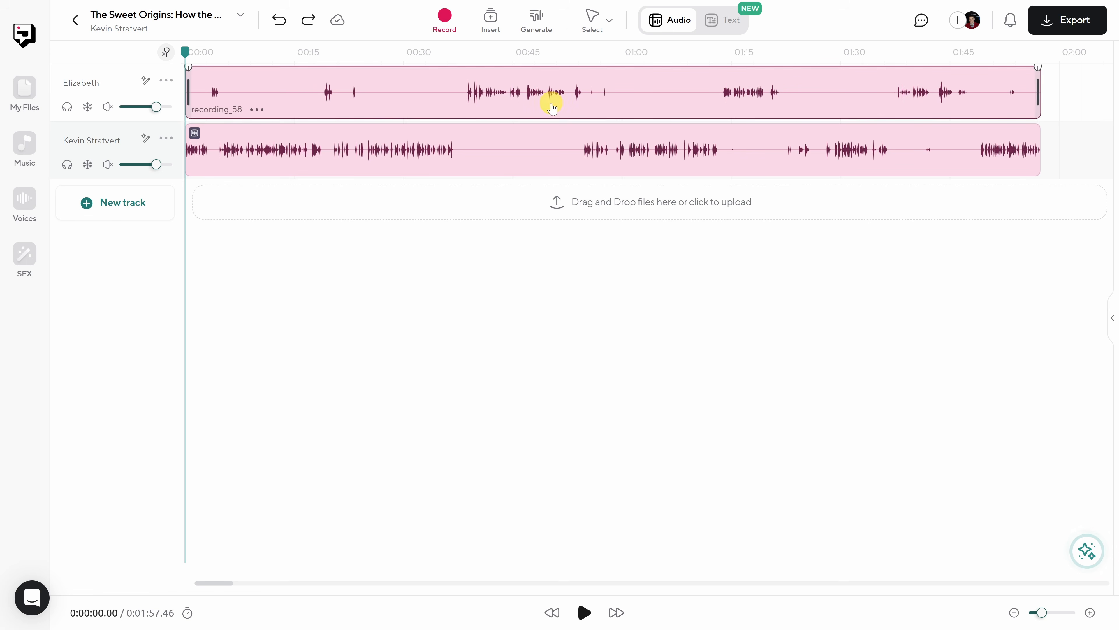
- Move the playhead to the end of the recordings at 0:01:57.46 and open the options for recording more audio
{"action": "left_click", "coordinate": [90, 132]}
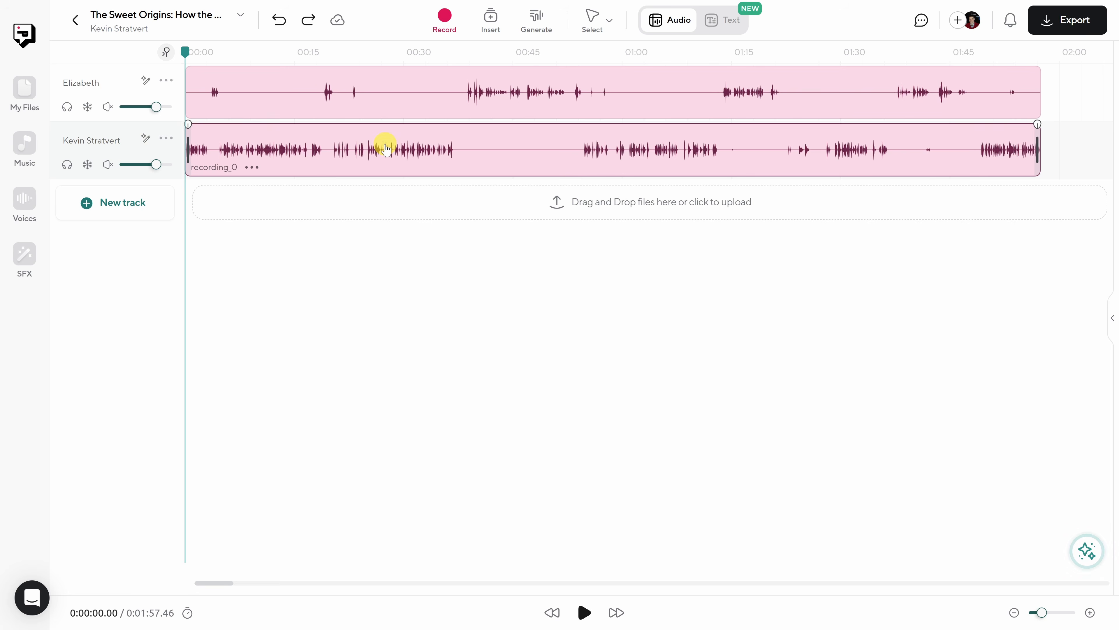
{"action": "mouse_move", "coordinate": [184, 50]}
{"action": "left_mouse_down"}
{"action": "mouse_move", "coordinate": [349, 49]}
{"action": "mouse_move", "coordinate": [182, 59]}
{"action": "left_mouse_up"}
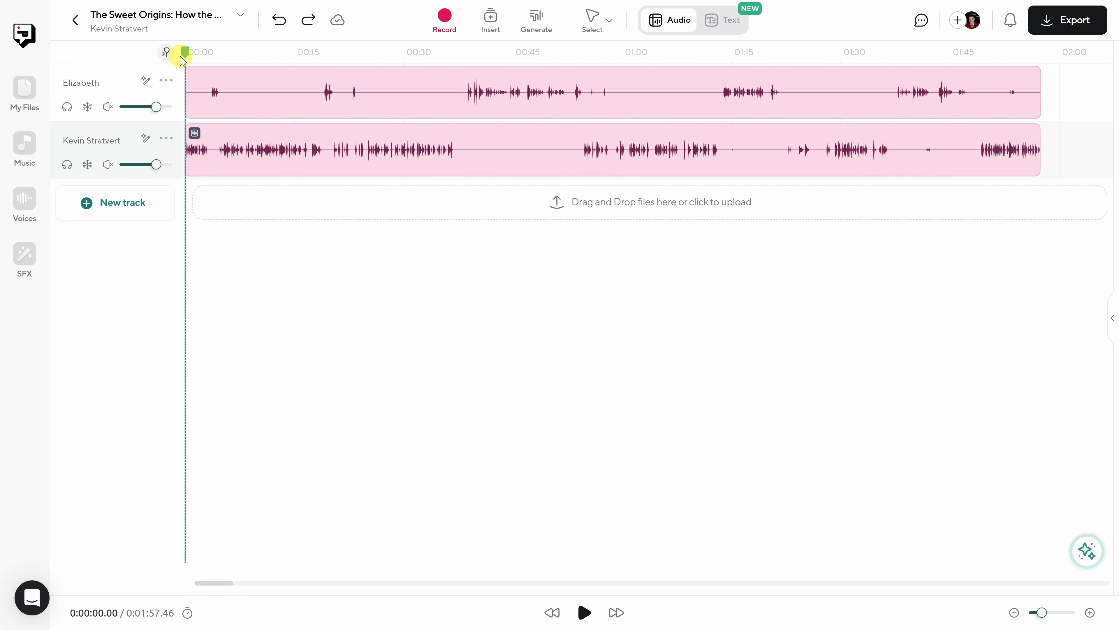
{"action": "left_click_drag", "start_coordinate": [186, 60], "coordinate": [1045, 66]}
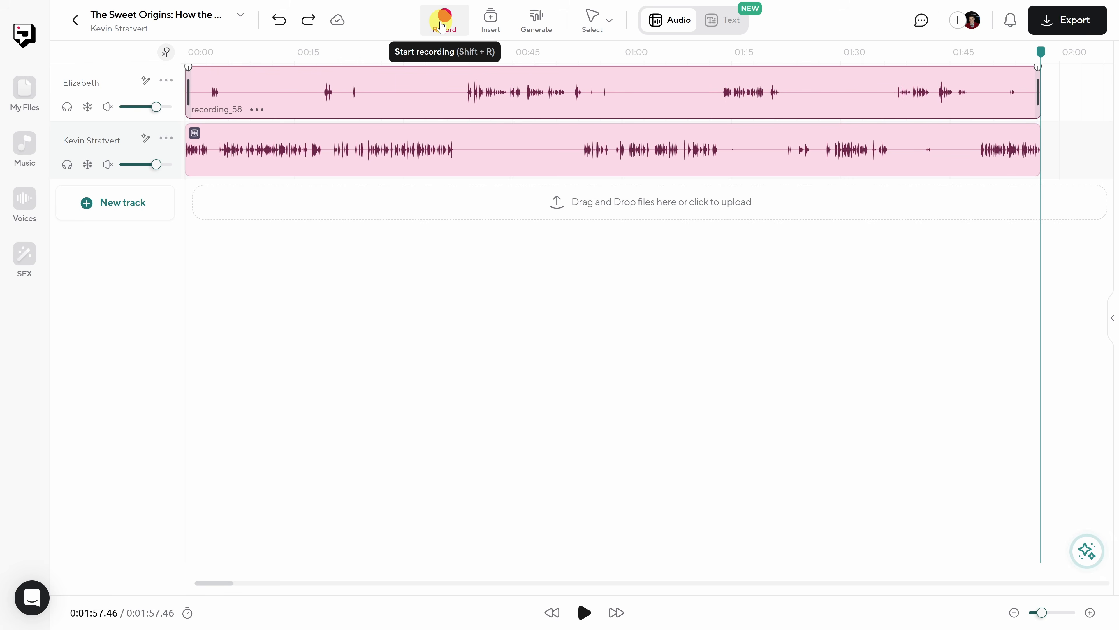
{"action": "left_click", "coordinate": [443, 26]}
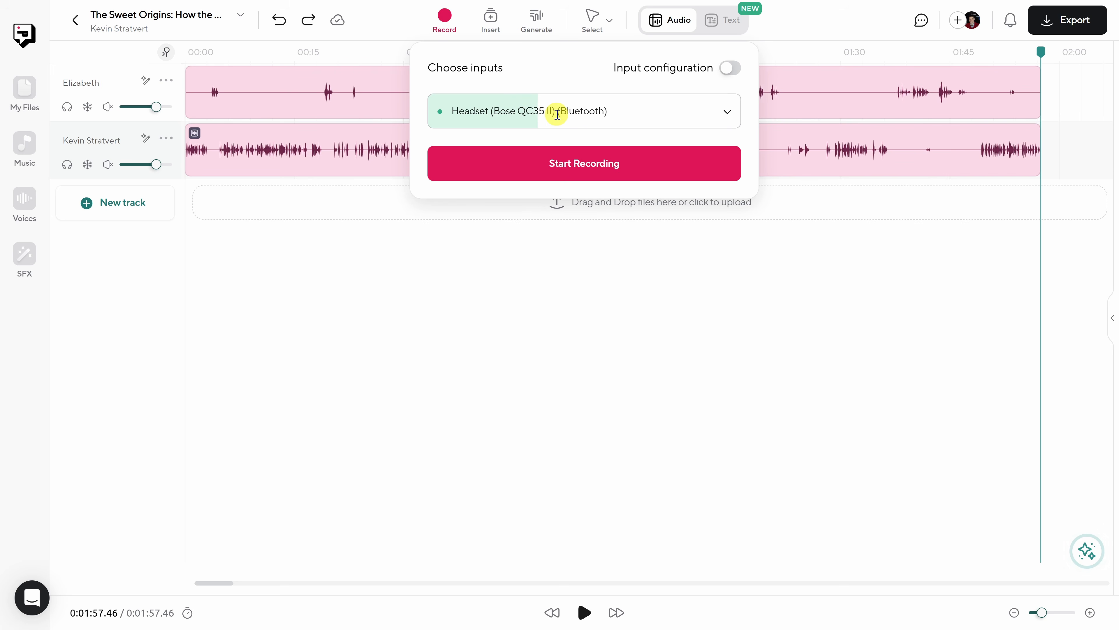
- Try separate input configuration for two clips, check the second clip's microphone choices, and switch back to a single input
{"action": "left_click", "coordinate": [728, 69]}
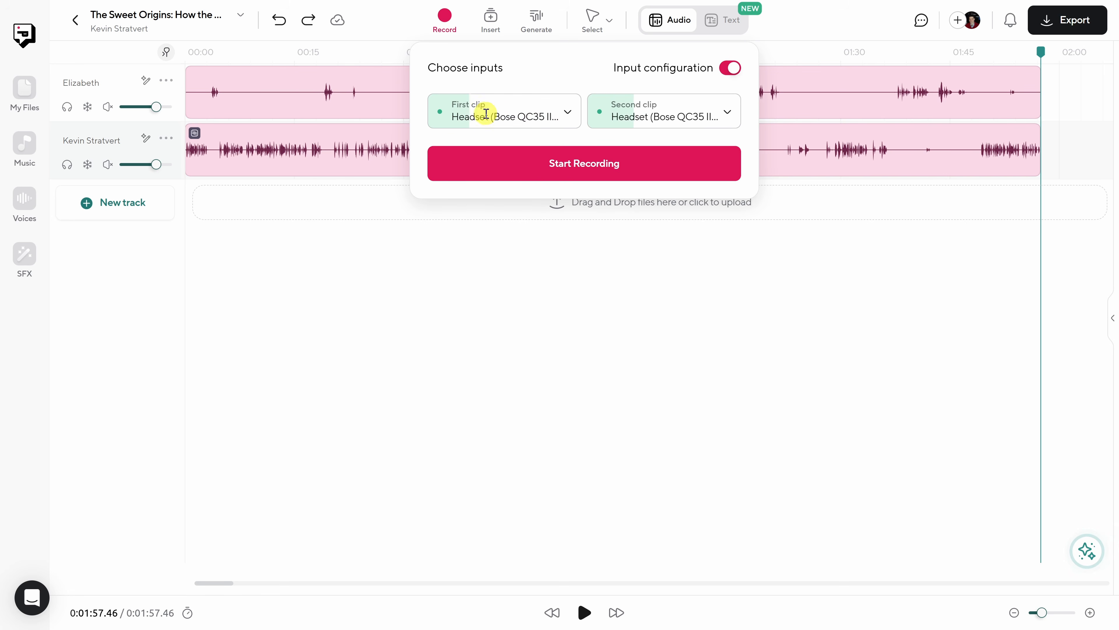
{"action": "left_click", "coordinate": [714, 112]}
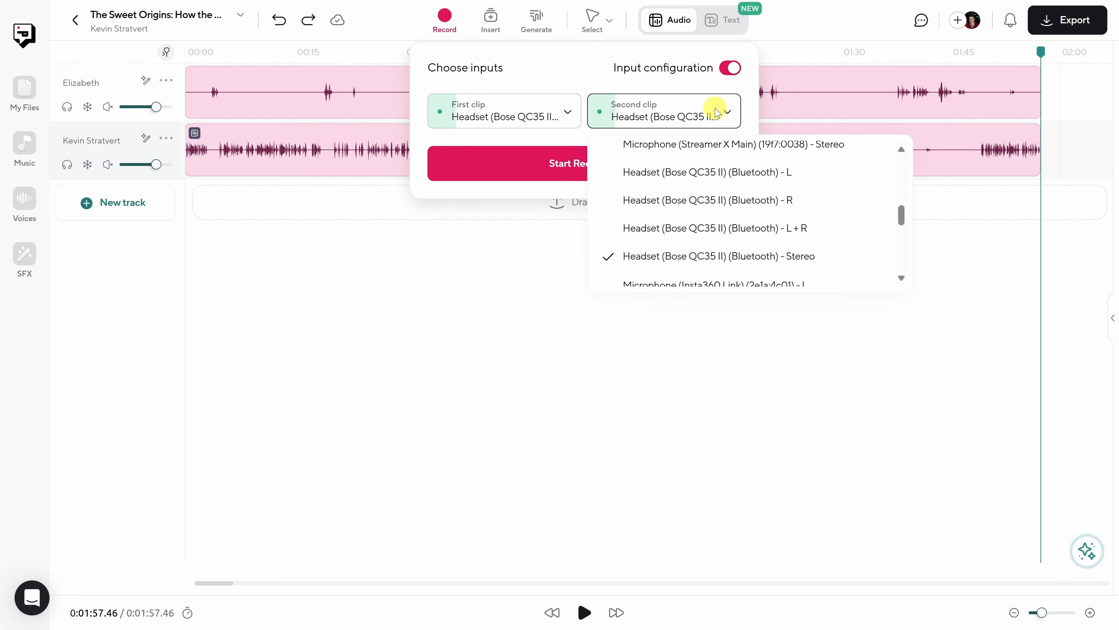
{"action": "scroll", "coordinate": [761, 195], "scroll_direction": "up", "scroll_amount": 5}
{"action": "left_click", "coordinate": [747, 82]}
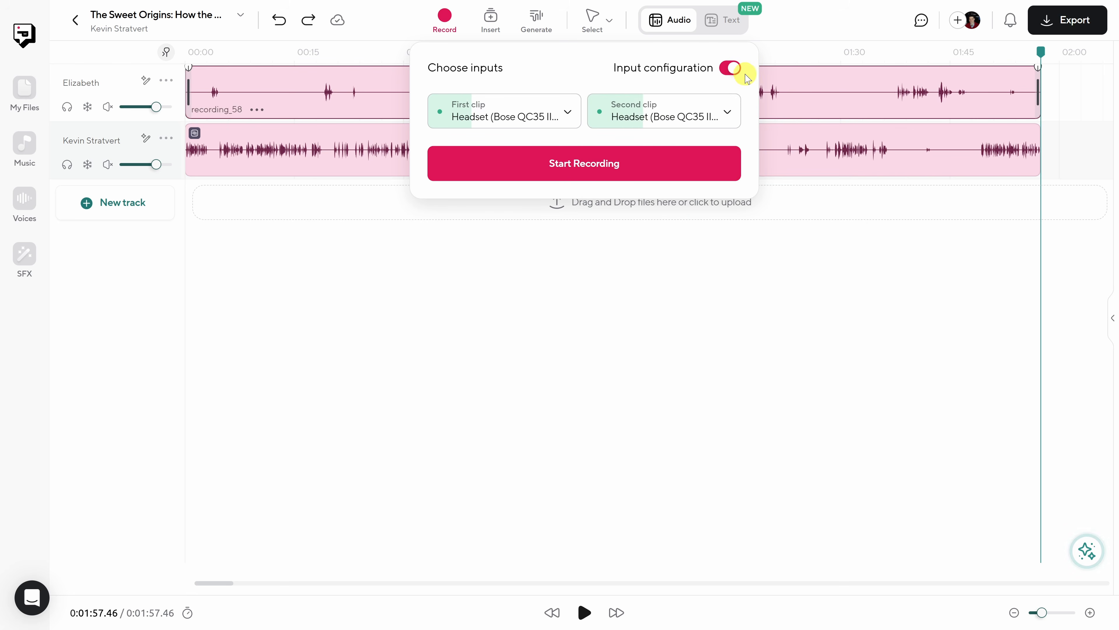
{"action": "left_click", "coordinate": [731, 67]}
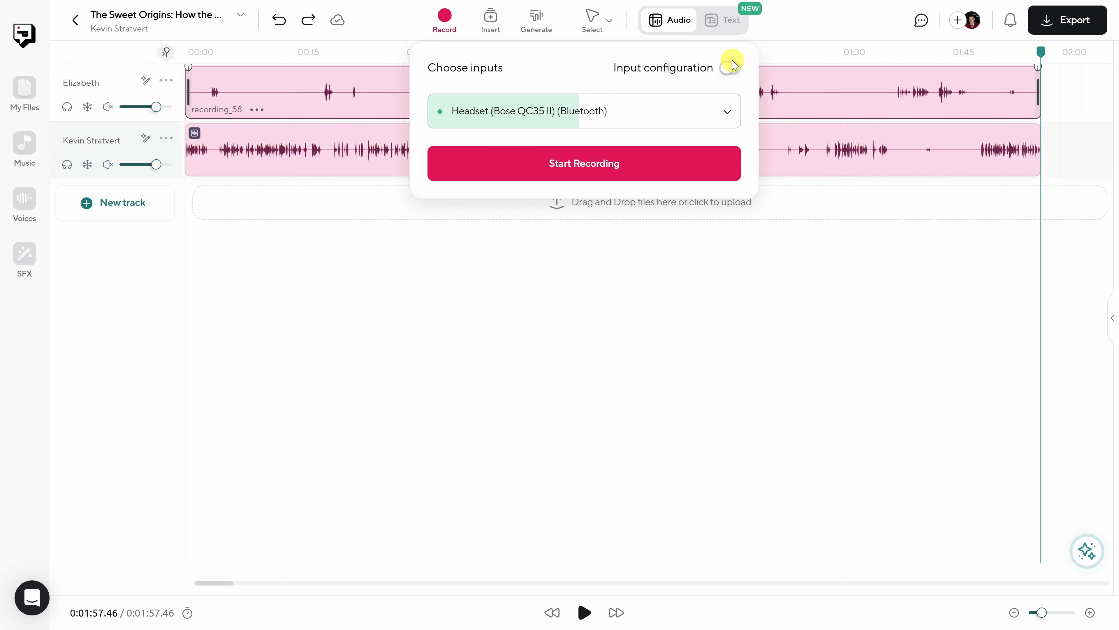
- Record an extra clip of about 15 seconds at the end of the host's track using the Bose QC35 II headset
{"action": "left_click", "coordinate": [597, 169]}
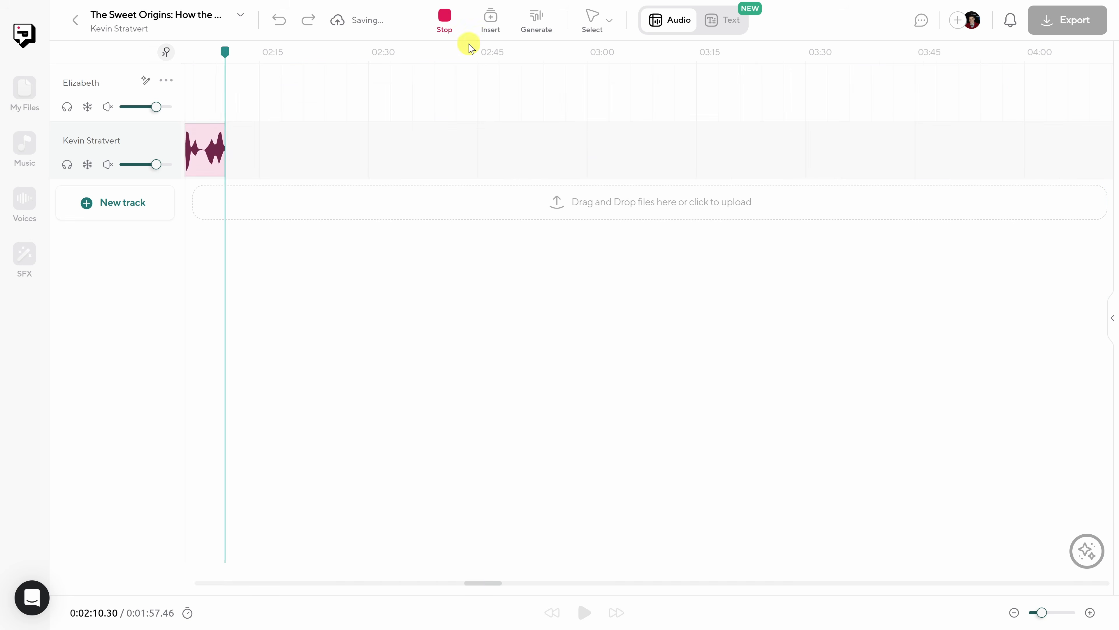
{"action": "left_click", "coordinate": [445, 19]}
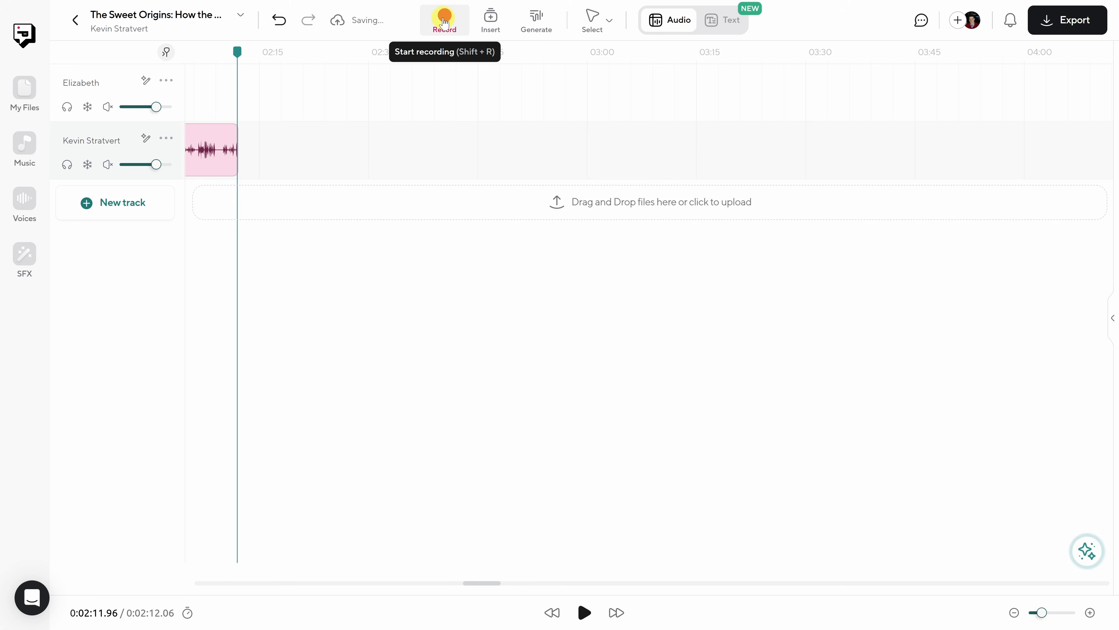
{"action": "left_click_drag", "start_coordinate": [490, 585], "coordinate": [130, 583]}
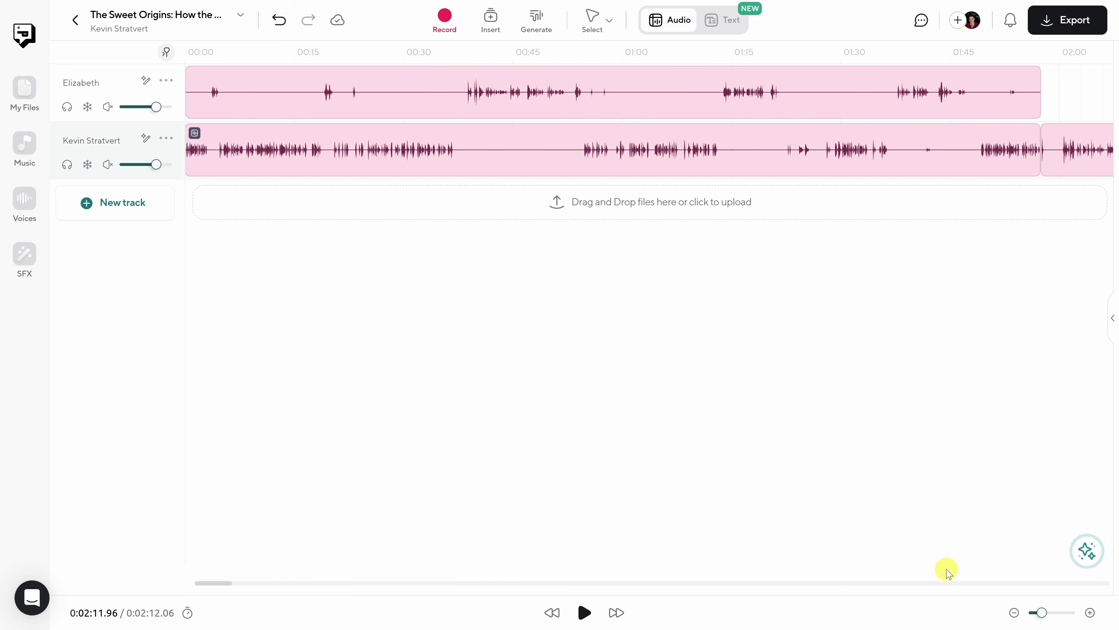
{"action": "left_click", "coordinate": [1015, 614]}
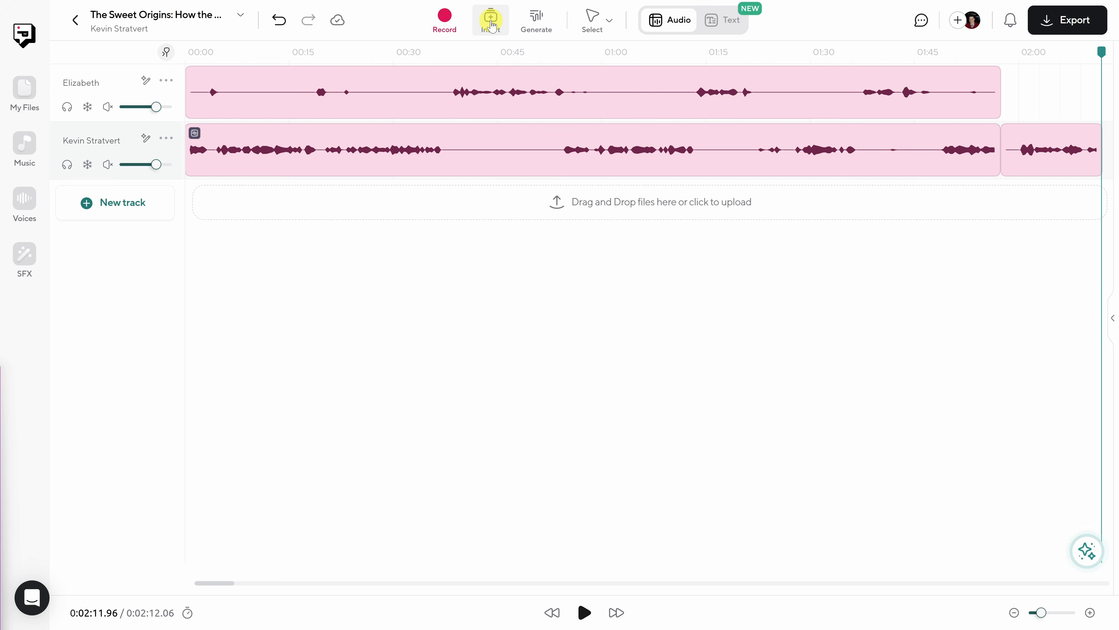
- Import an audio file, place it on the guest's track right after the host's last clip, and play it back
{"action": "left_click", "coordinate": [492, 26]}
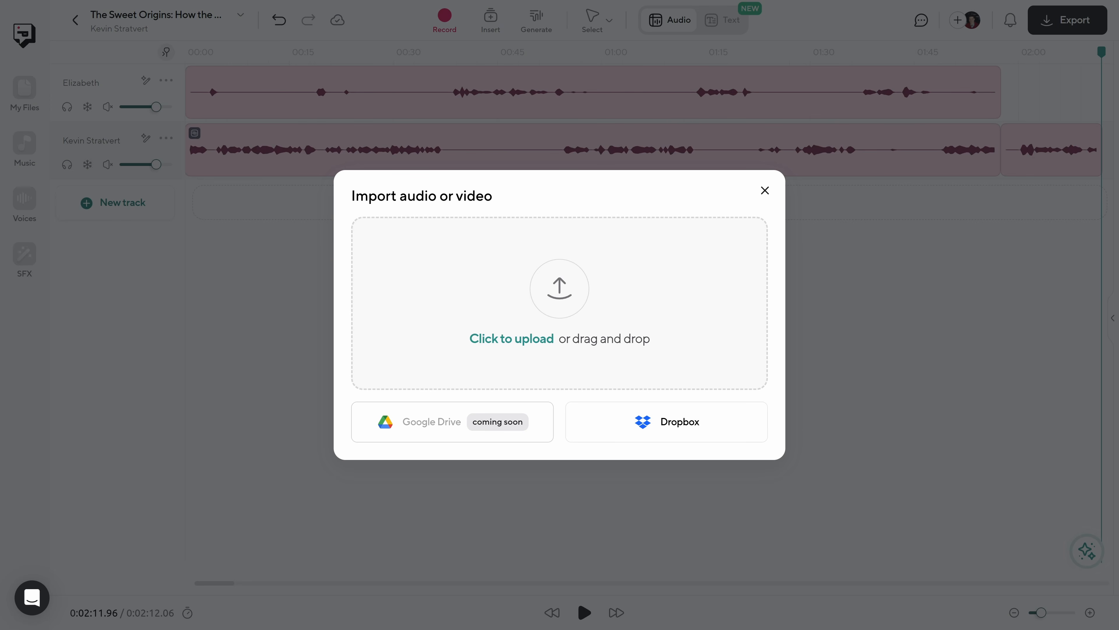
{"action": "left_click_drag", "start_coordinate": [531, 356], "coordinate": [624, 306]}
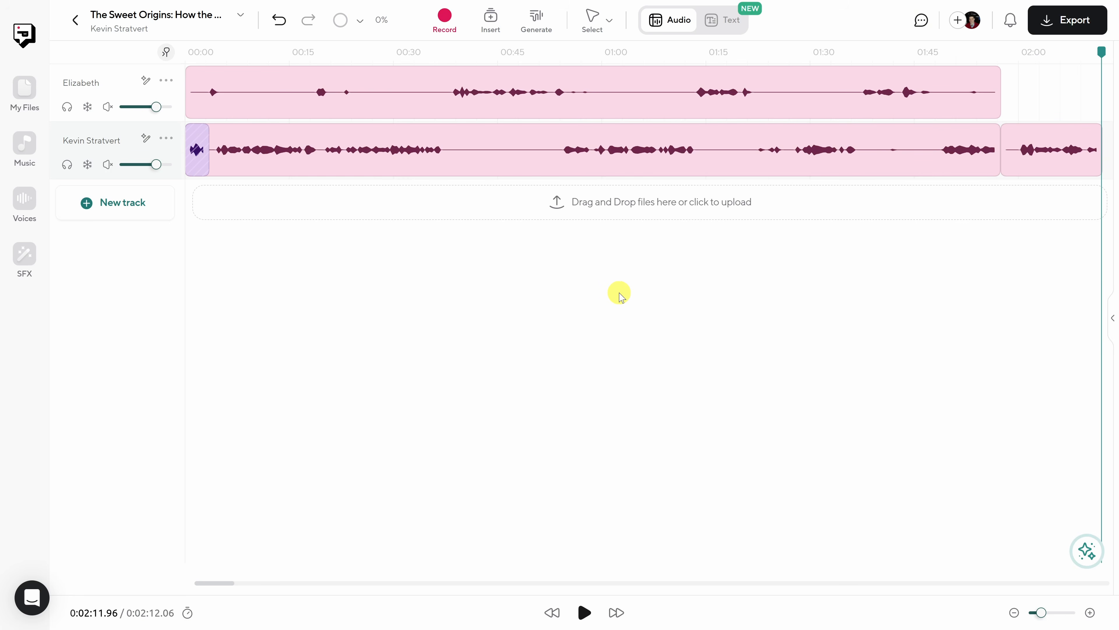
{"action": "left_click_drag", "start_coordinate": [182, 155], "coordinate": [1074, 98]}
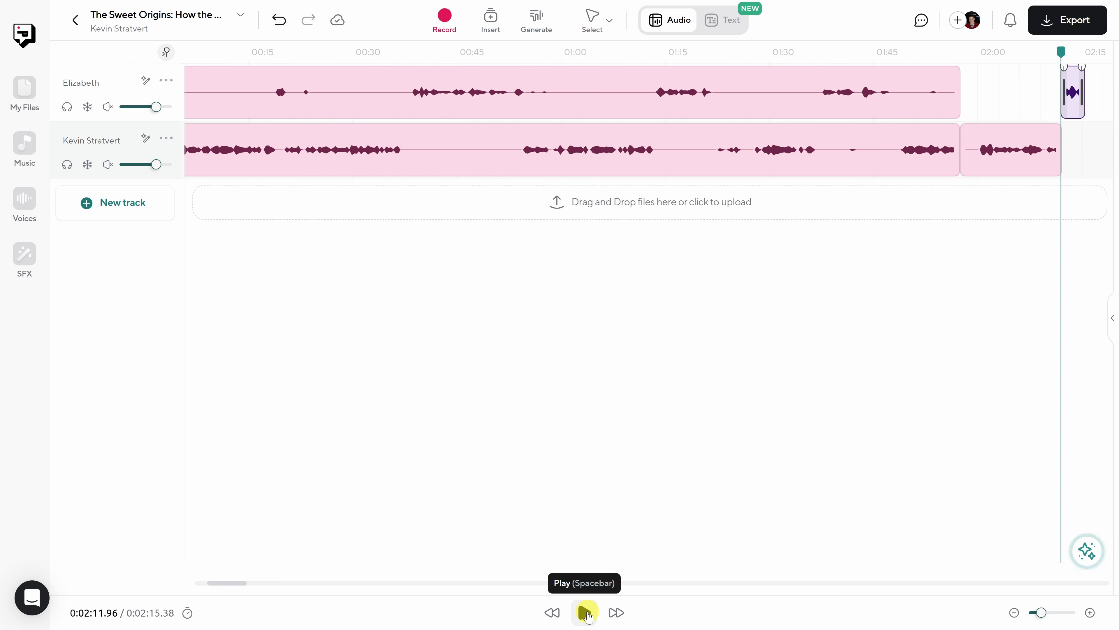
{"action": "left_click", "coordinate": [587, 615]}
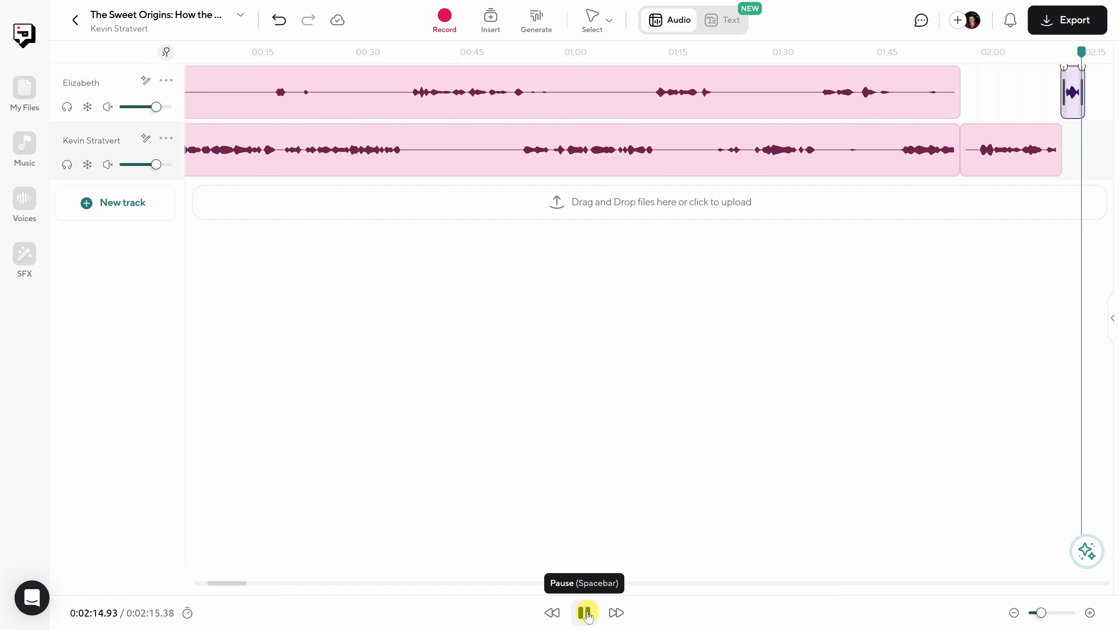
{"action": "left_click", "coordinate": [587, 614]}
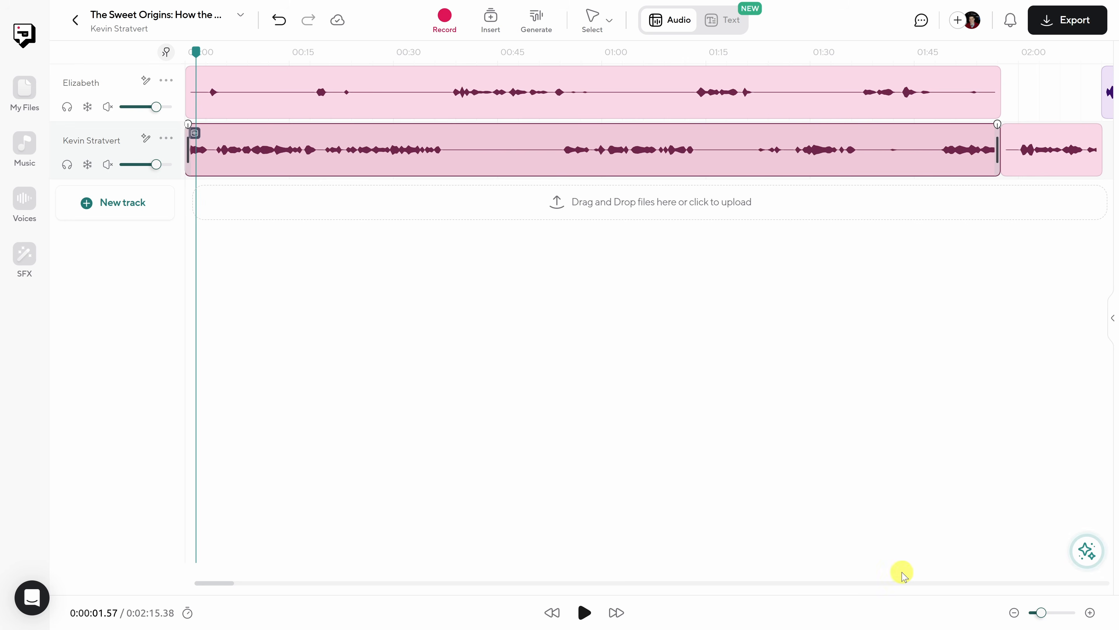
- Play the recording from 0:00:16.64 to find where the episode should begin and set the playhead to 0:00:24.80
{"action": "left_click", "coordinate": [1090, 613]}
{"action": "left_click", "coordinate": [1091, 613]}
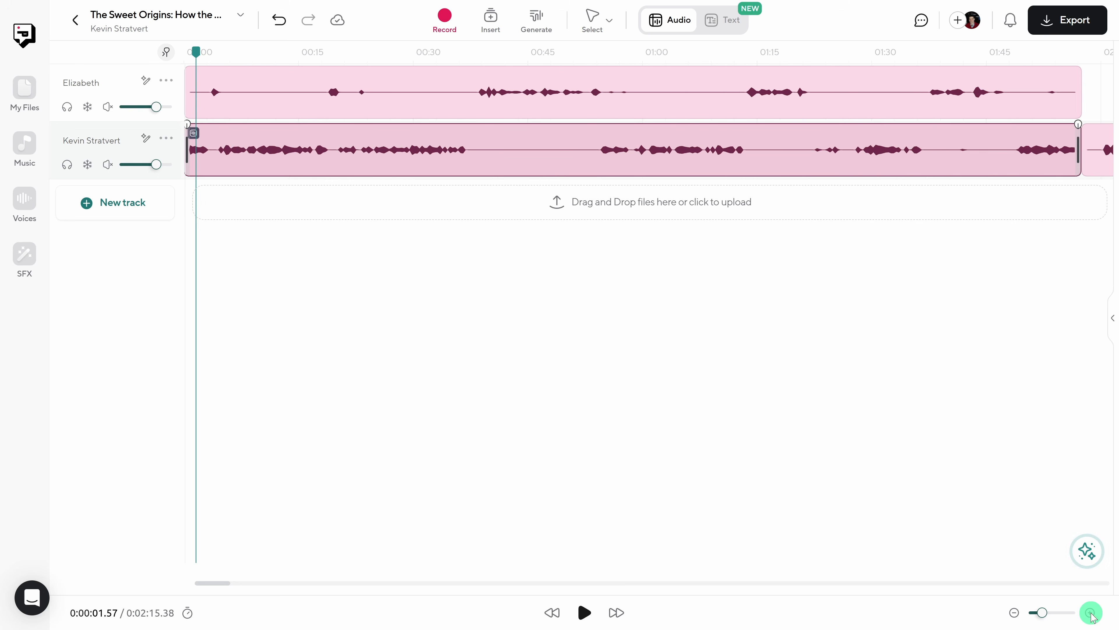
{"action": "left_click", "coordinate": [1091, 613]}
{"action": "left_click", "coordinate": [1091, 613]}
{"action": "left_click_drag", "start_coordinate": [195, 49], "coordinate": [183, 50]}
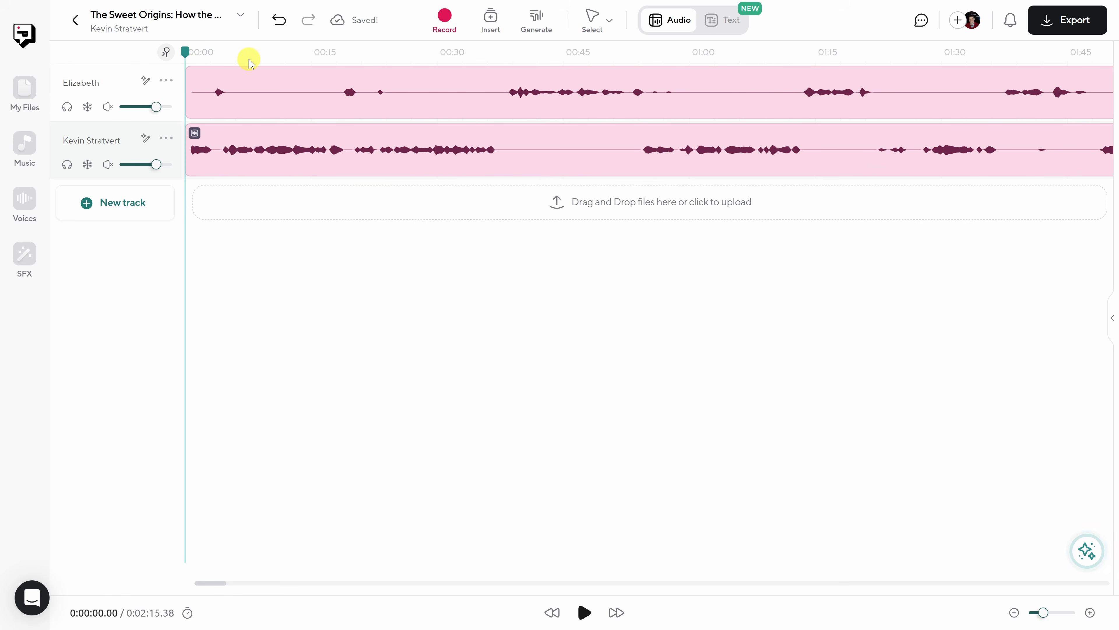
{"action": "left_click", "coordinate": [325, 51]}
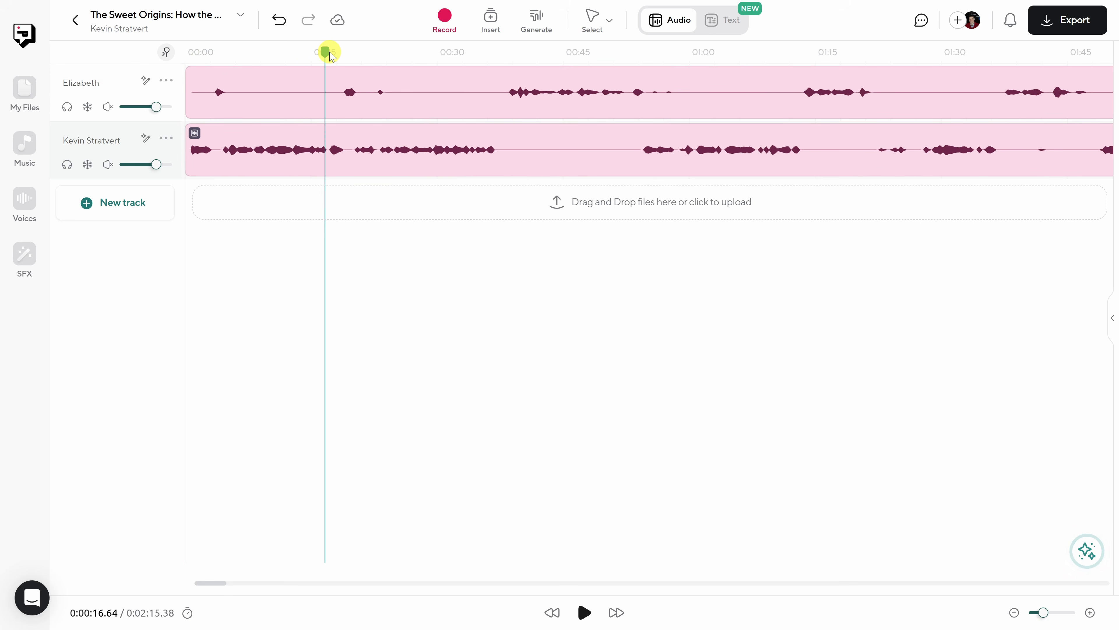
{"action": "key", "text": "space"}
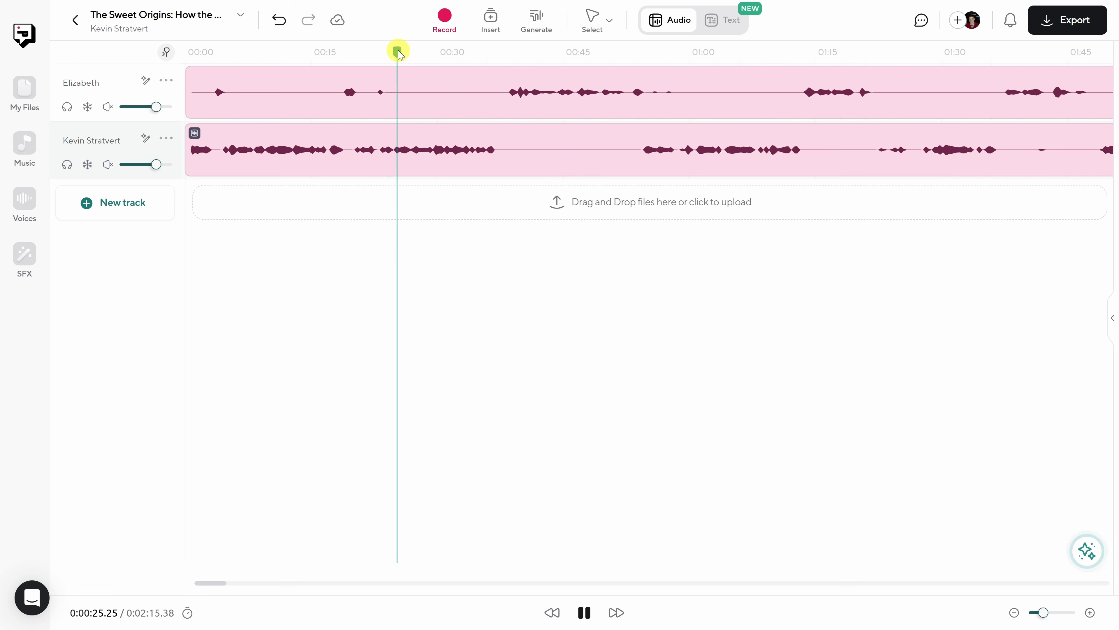
{"action": "left_click", "coordinate": [397, 52]}
{"action": "left_click_drag", "start_coordinate": [397, 52], "coordinate": [394, 52]}
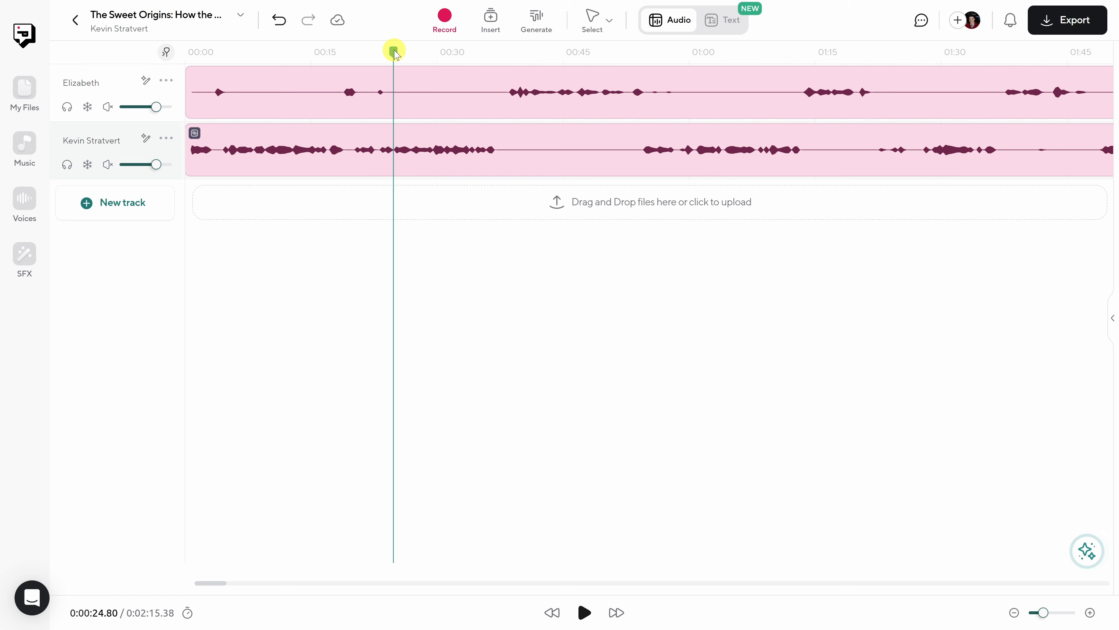
- Trim the beginning of the guest's first clip so that it starts at about 0:00:24.68, near the playhead
{"action": "left_click", "coordinate": [393, 89]}
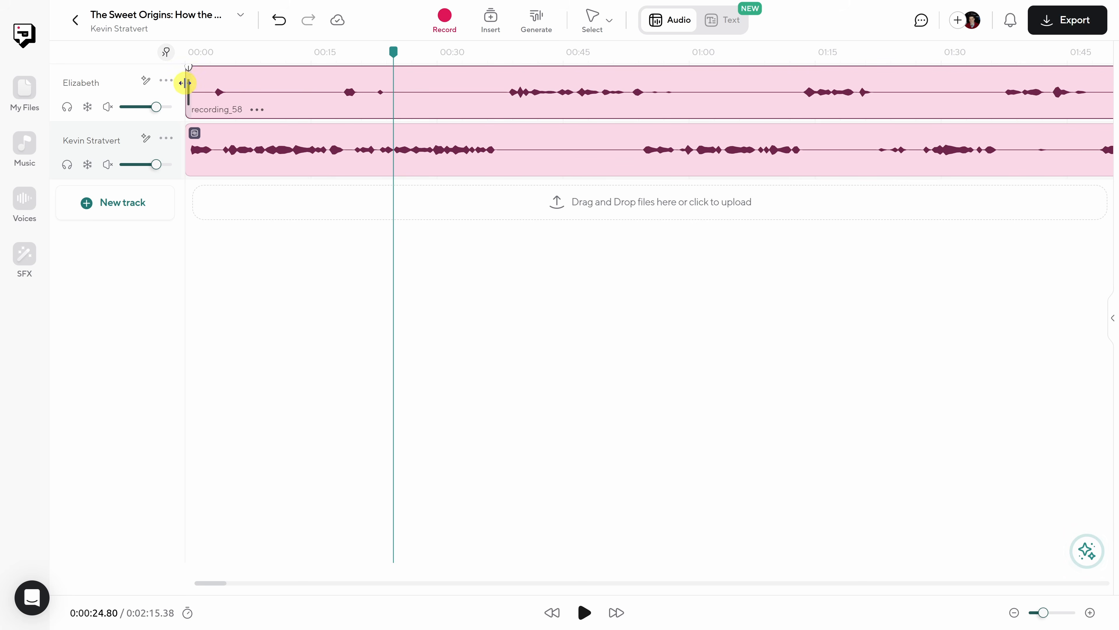
{"action": "left_click_drag", "start_coordinate": [188, 92], "coordinate": [395, 91]}
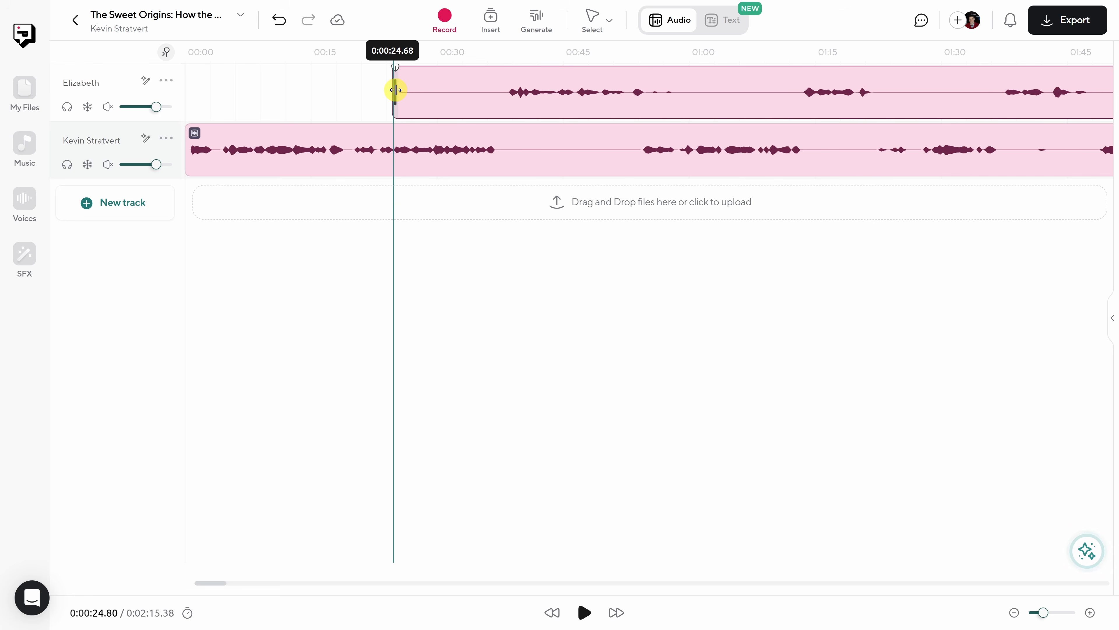
{"action": "left_click_drag", "start_coordinate": [396, 90], "coordinate": [395, 90]}
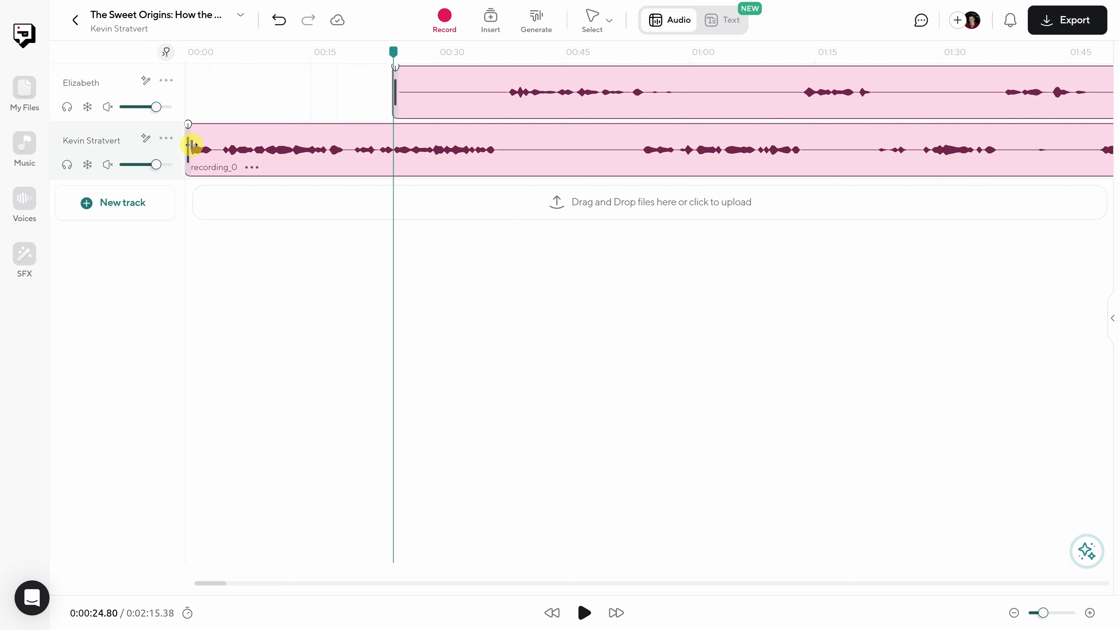
{"action": "mouse_move", "coordinate": [190, 144]}
{"action": "left_mouse_down"}
{"action": "mouse_move", "coordinate": [277, 145]}
{"action": "mouse_move", "coordinate": [168, 148]}
{"action": "left_mouse_up"}
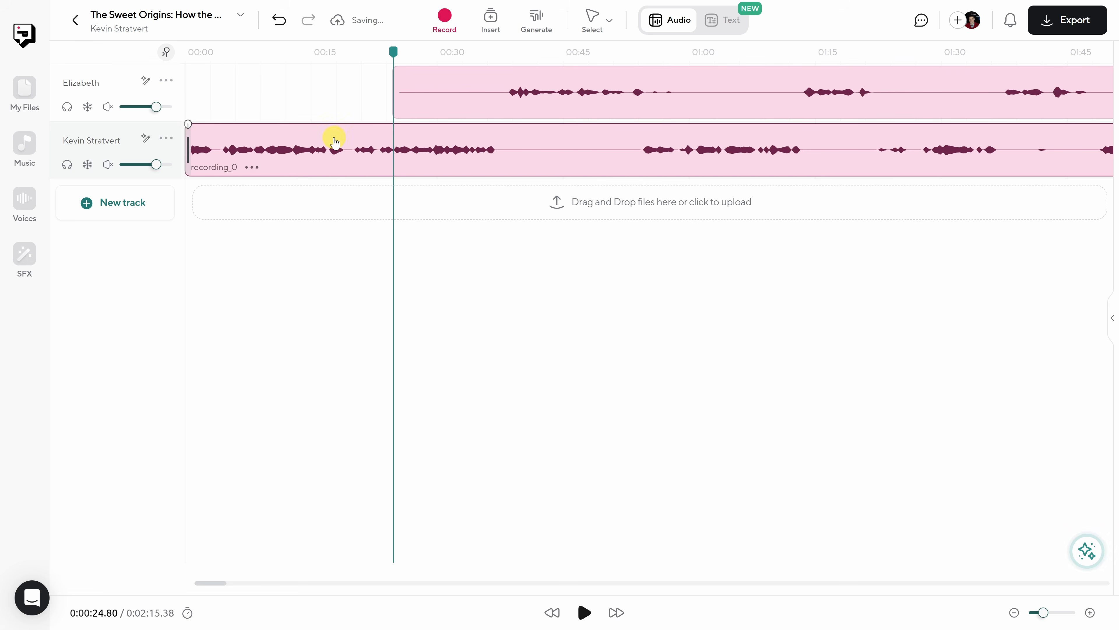
{"action": "right_click", "coordinate": [395, 139]}
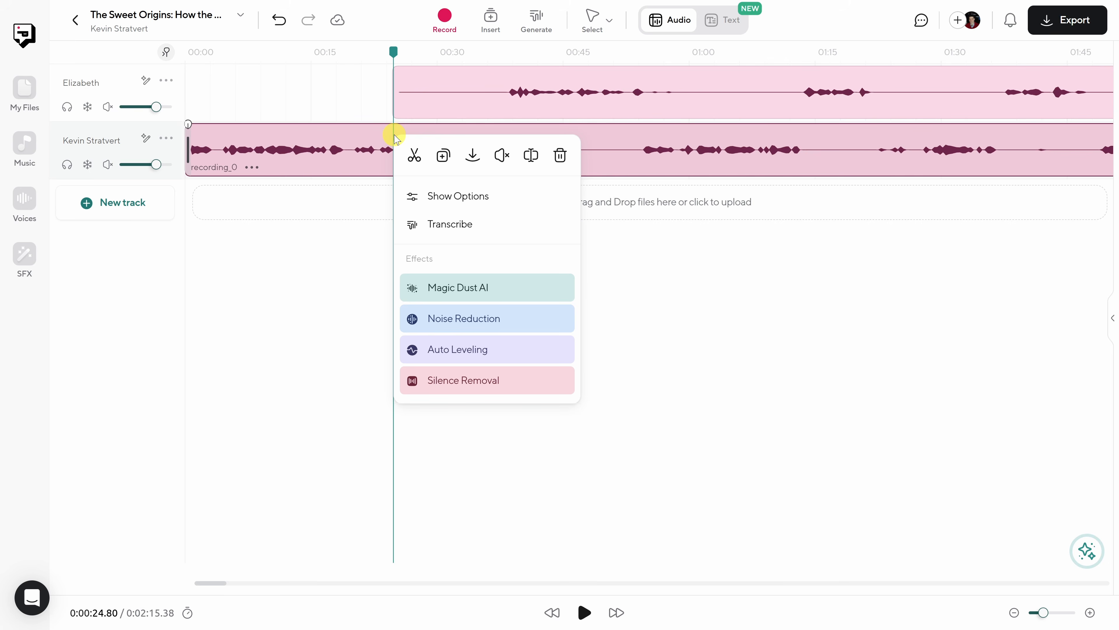
{"action": "left_click", "coordinate": [414, 156]}
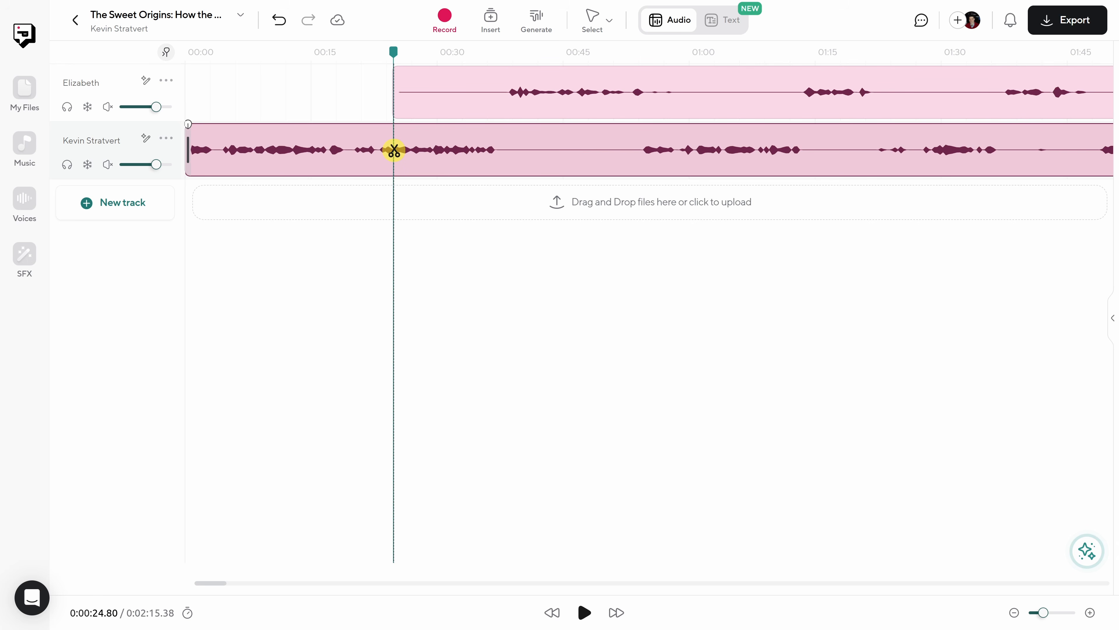
{"action": "left_click", "coordinate": [393, 148]}
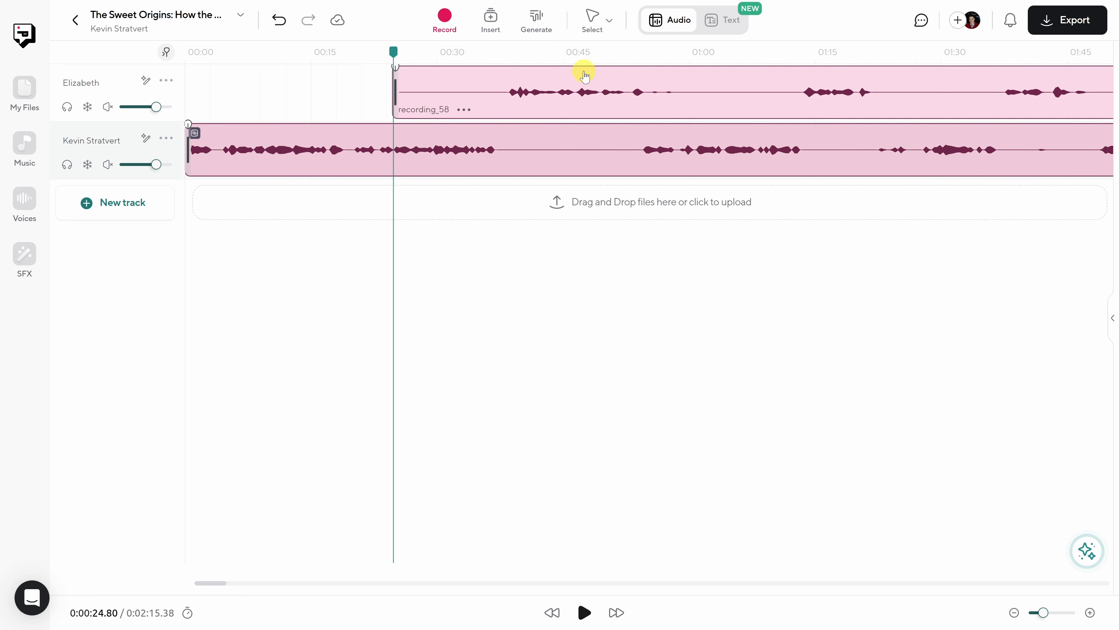
{"action": "left_click", "coordinate": [609, 27]}
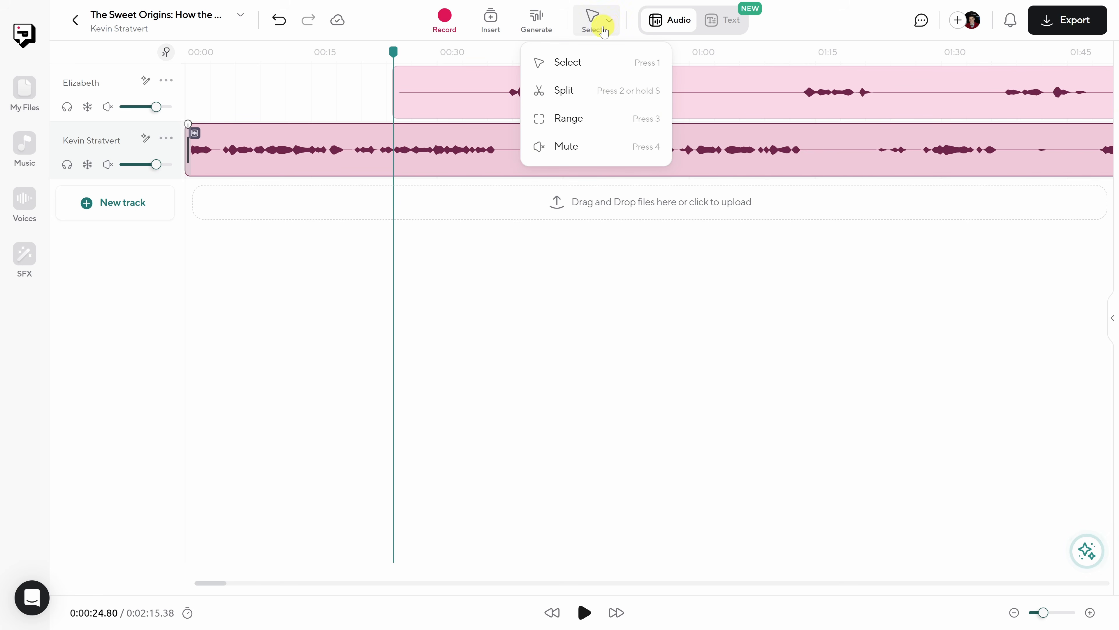
{"action": "left_click", "coordinate": [549, 98]}
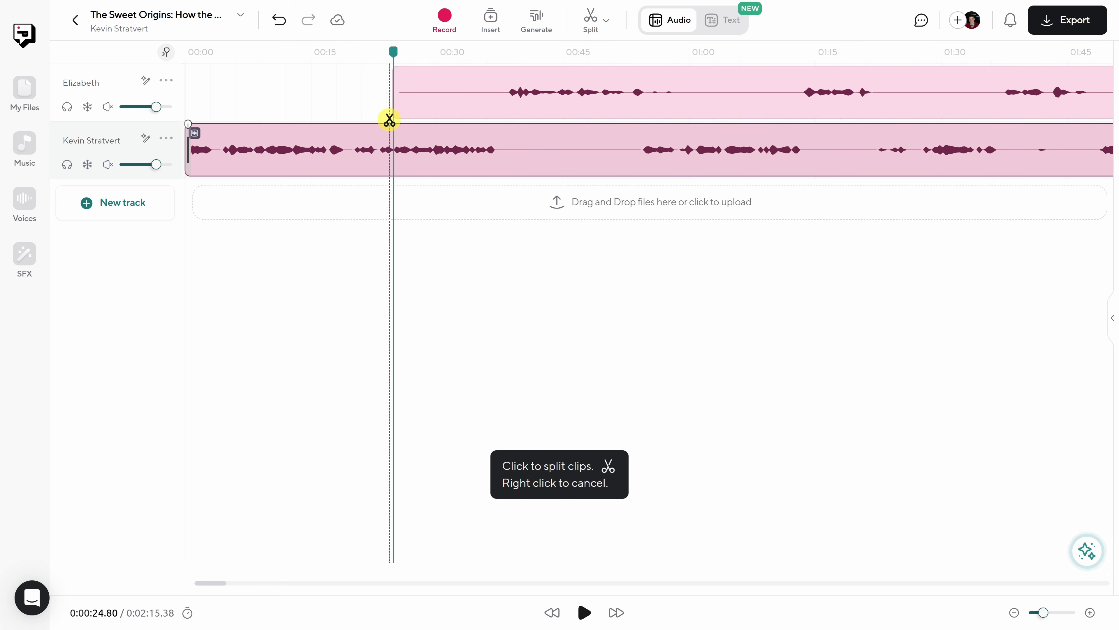
{"action": "right_click", "coordinate": [380, 114]}
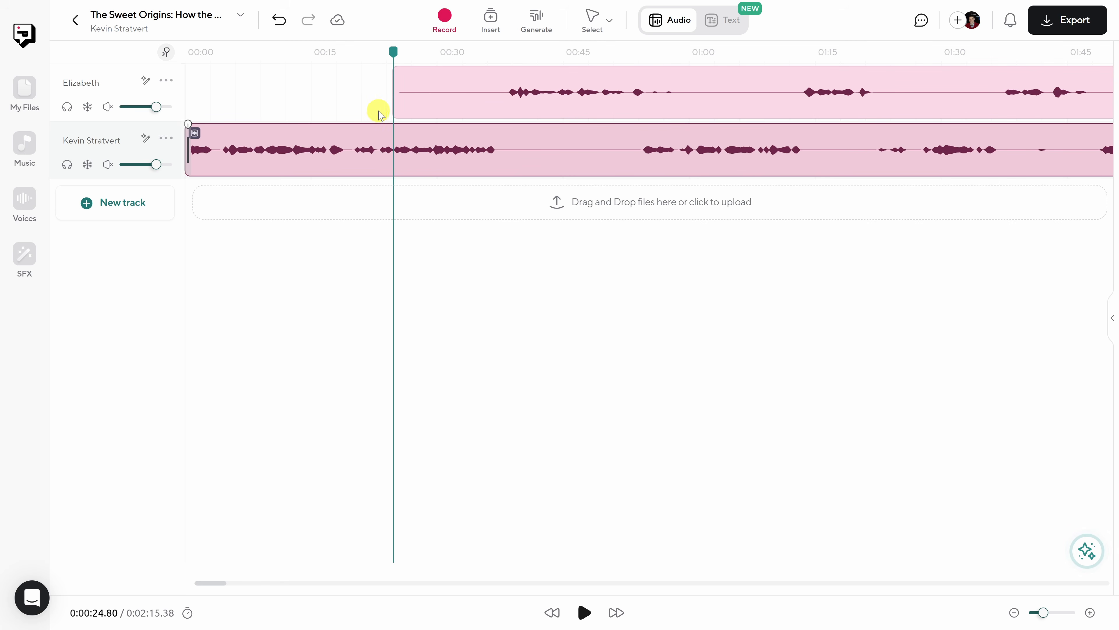
{"action": "left_click", "coordinate": [611, 25]}
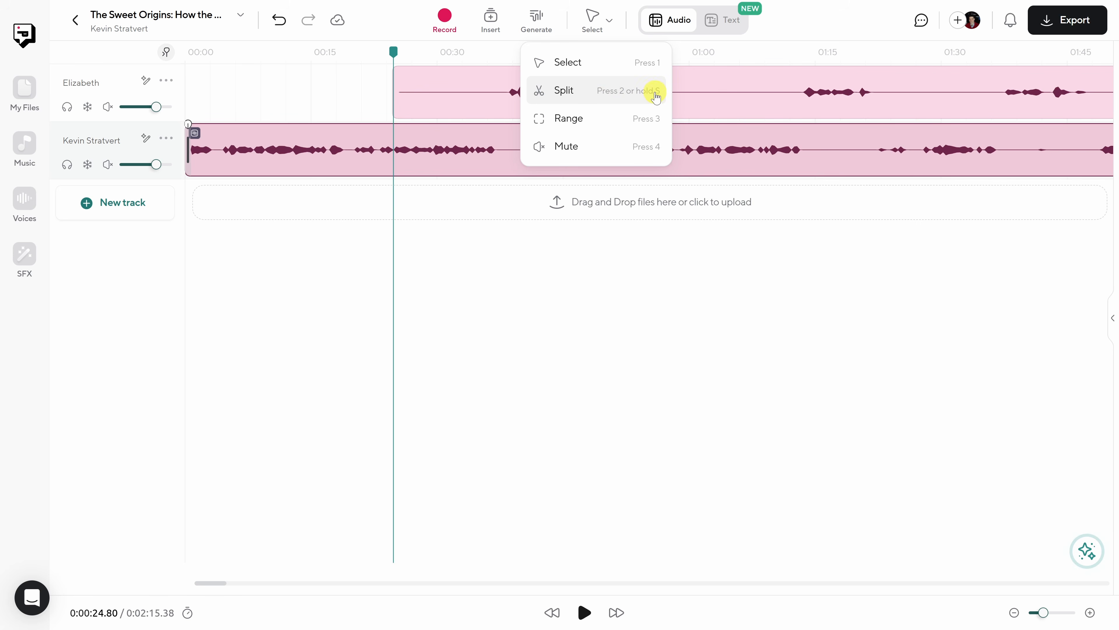
{"action": "left_click", "coordinate": [601, 25]}
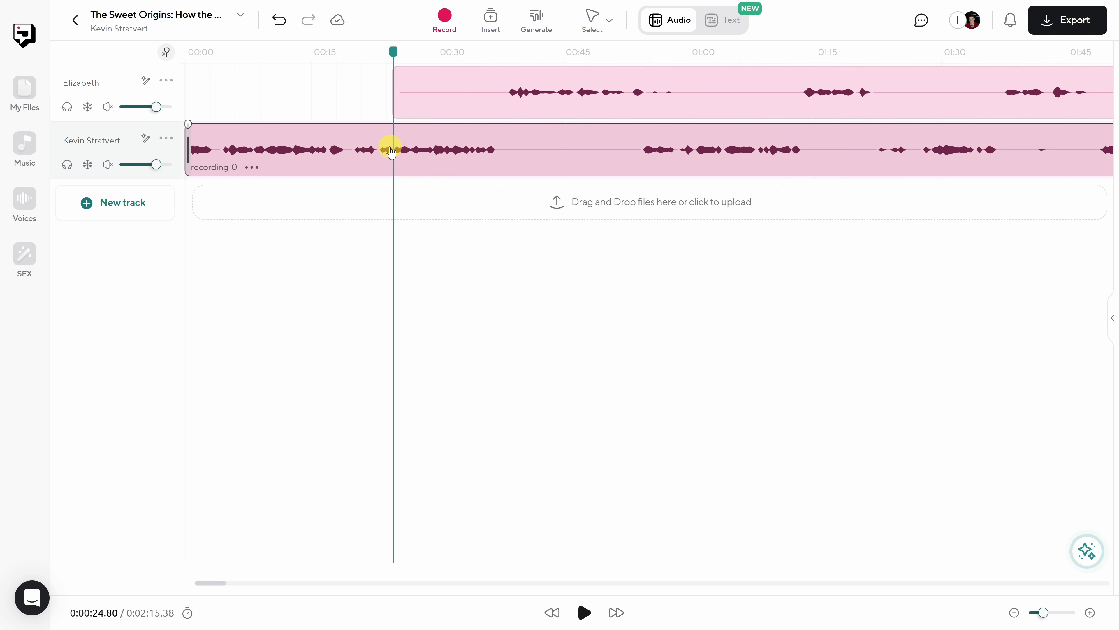
- Split the host's first clip at the playhead at 0:00:24.80 and delete the portion before the cut
{"action": "key", "text": "s"}
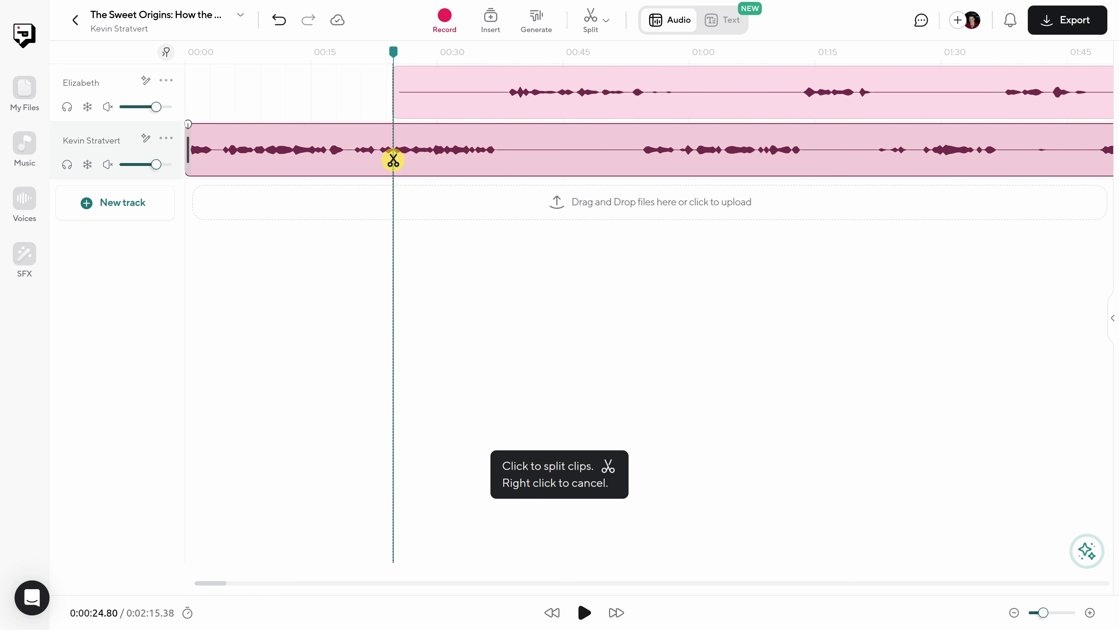
{"action": "left_click", "coordinate": [393, 158]}
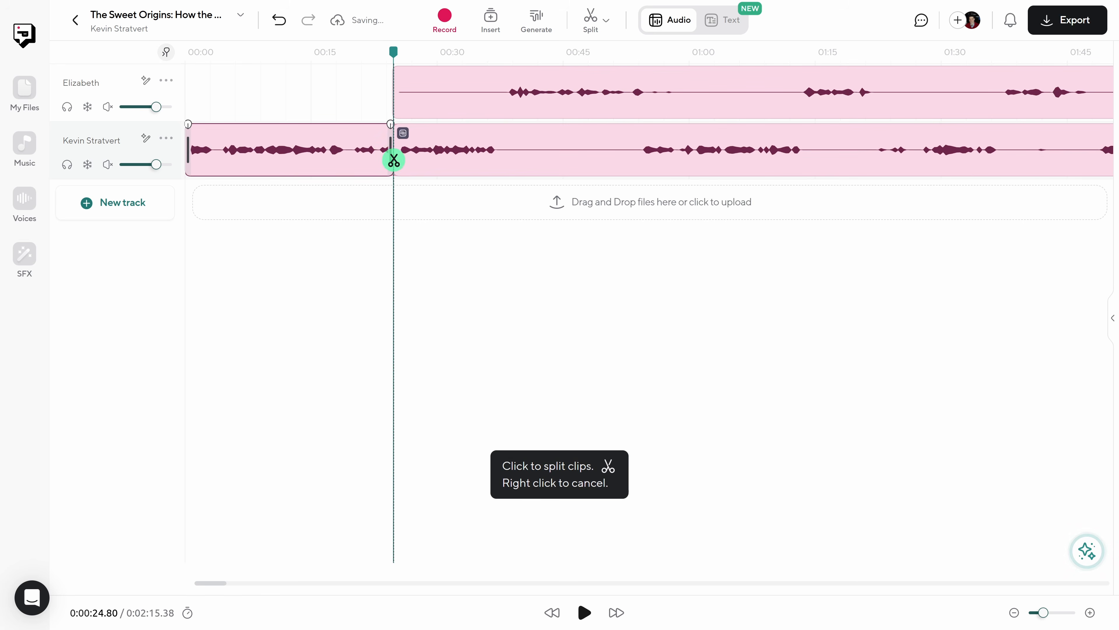
{"action": "key", "text": "Escape"}
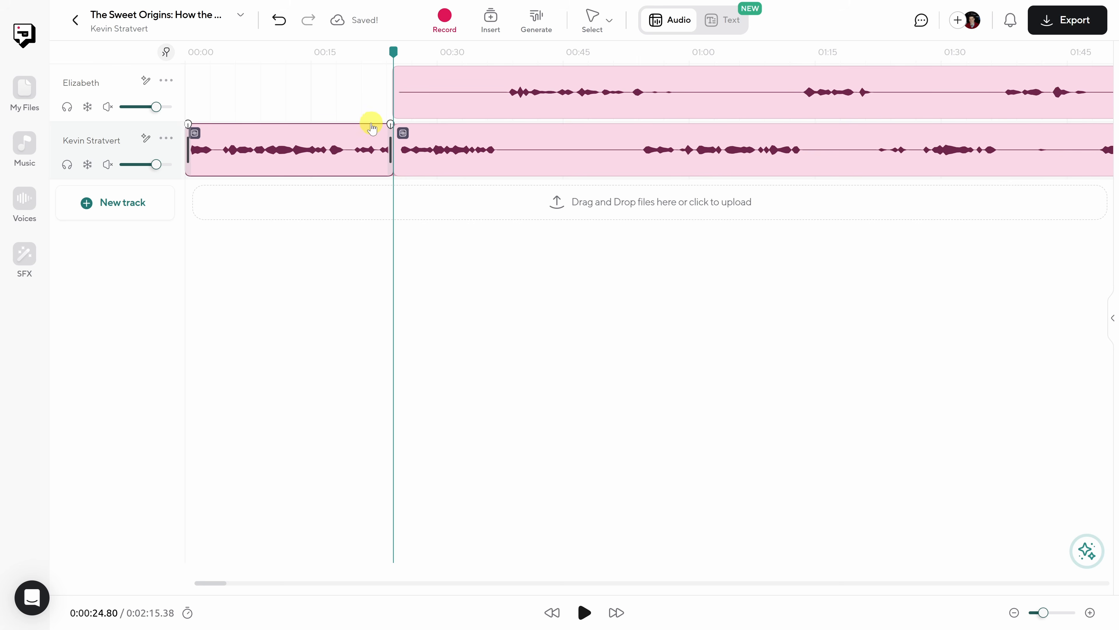
{"action": "left_click", "coordinate": [361, 137]}
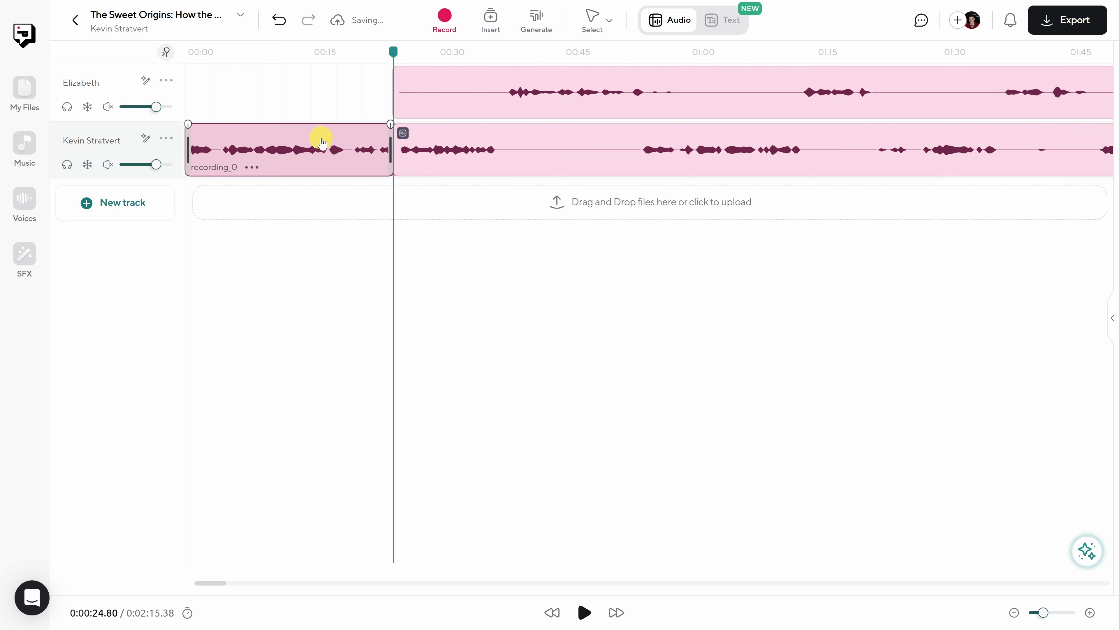
{"action": "key", "text": "Delete"}
- Play the trimmed tracks briefly from 0:00:24.68 and return the playhead to that point
{"action": "left_click", "coordinate": [290, 90]}
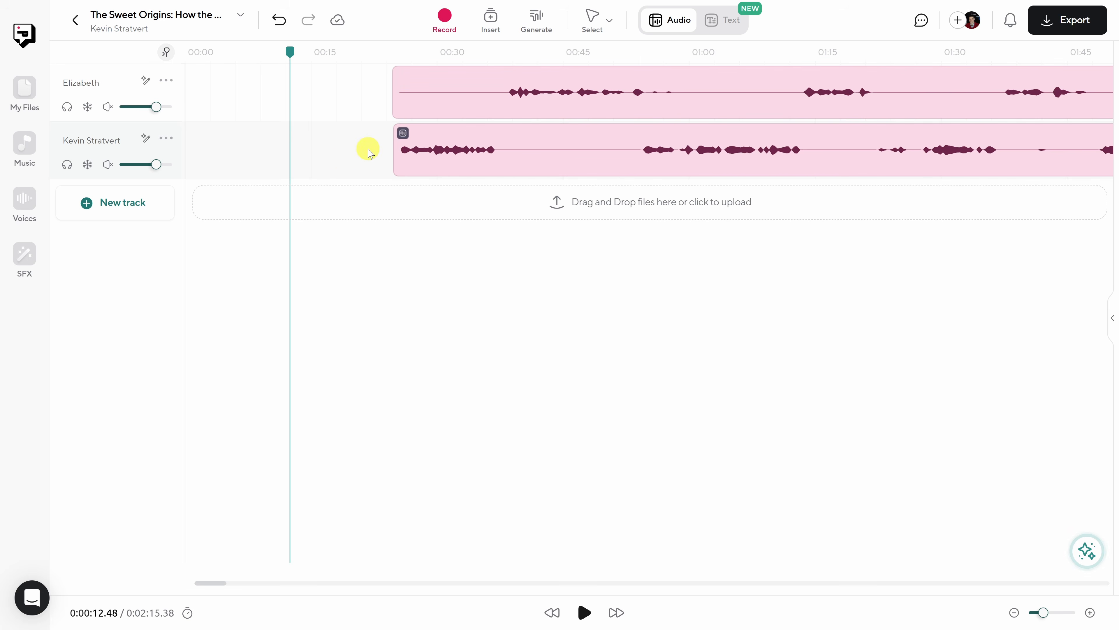
{"action": "left_click", "coordinate": [394, 53]}
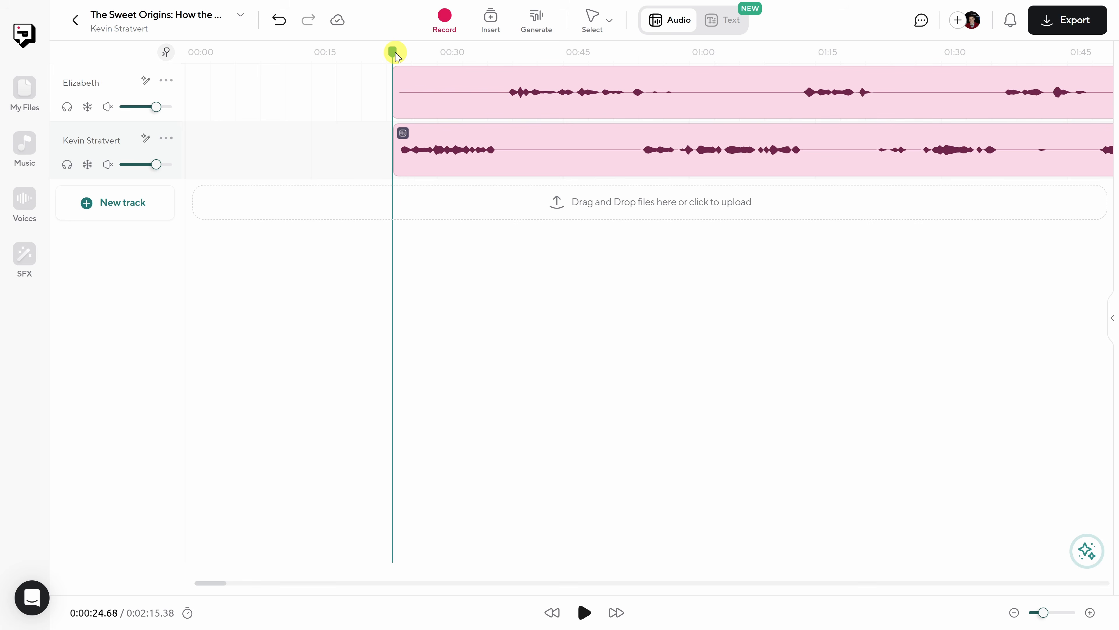
{"action": "key", "text": "space"}
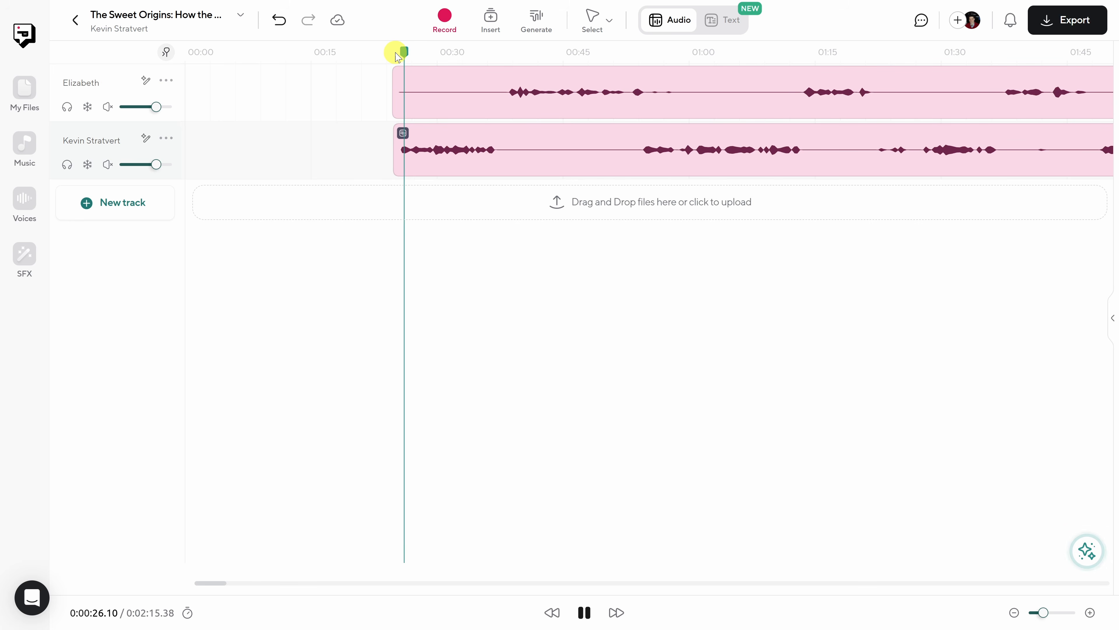
{"action": "key", "text": "space"}
{"action": "left_click", "coordinate": [395, 53]}
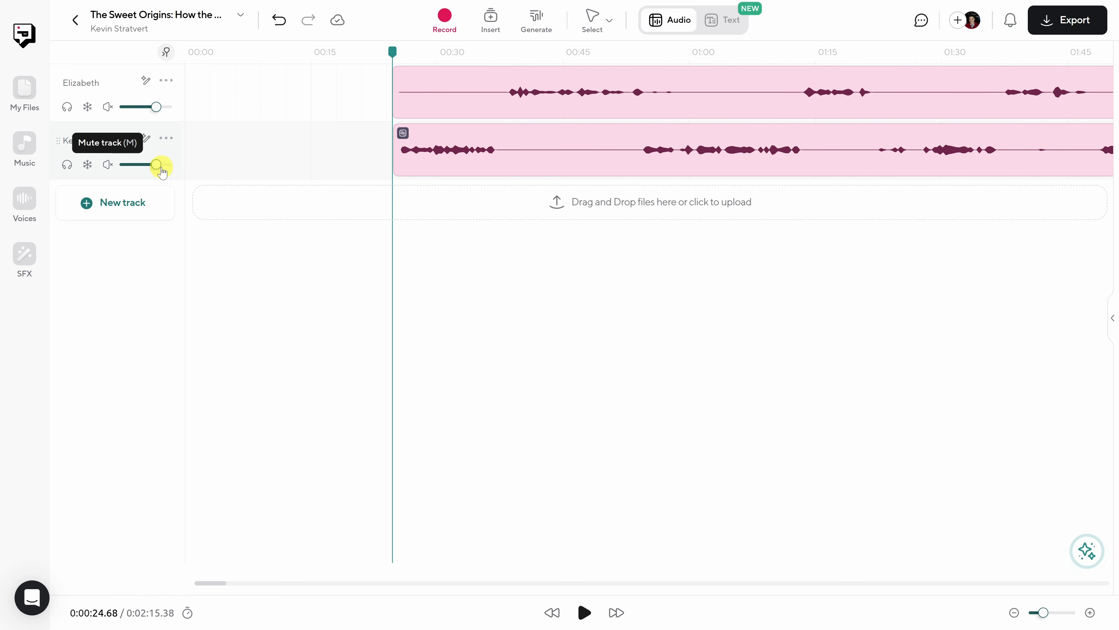
- Move the trimmed guest clip and host clip to the very beginning of the timeline
{"action": "mouse_move", "coordinate": [455, 105]}
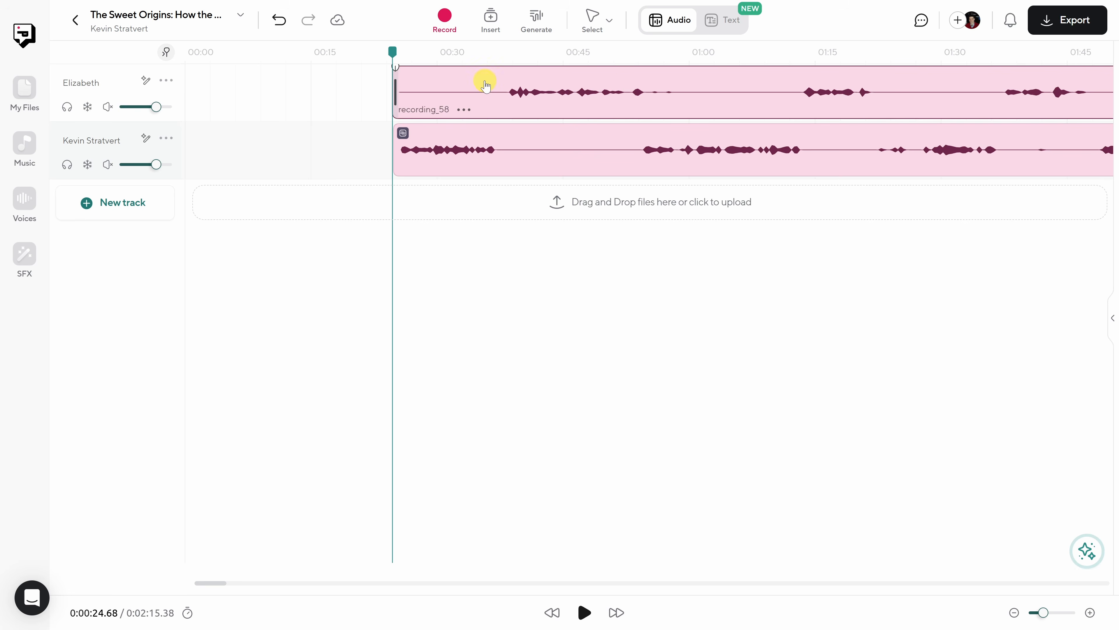
{"action": "left_click_drag", "start_coordinate": [488, 79], "coordinate": [255, 78]}
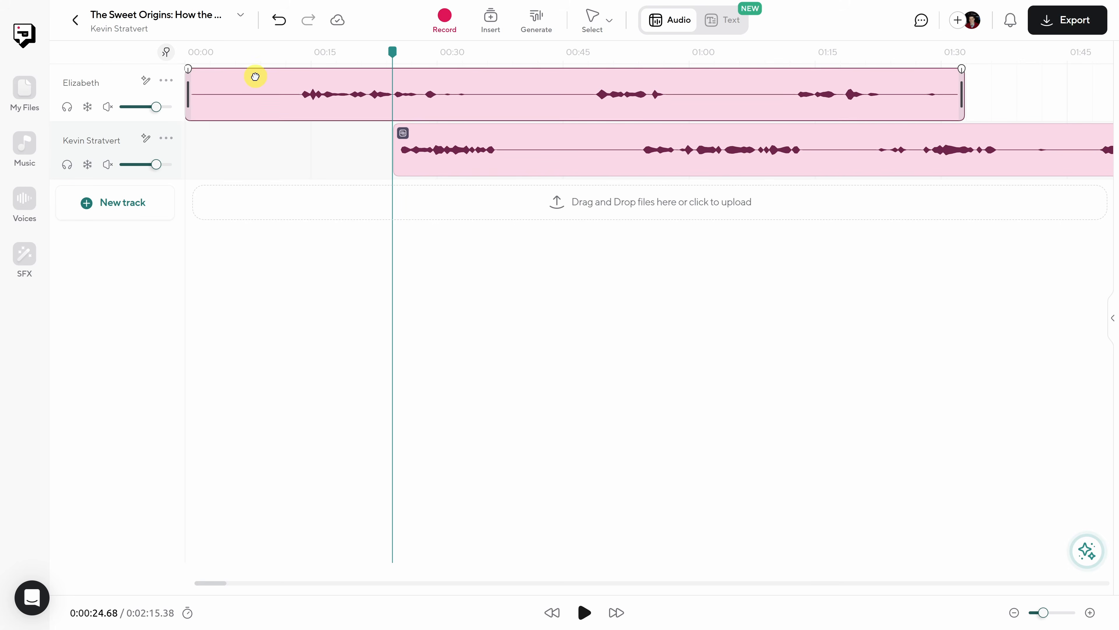
{"action": "left_click_drag", "start_coordinate": [575, 135], "coordinate": [307, 134]}
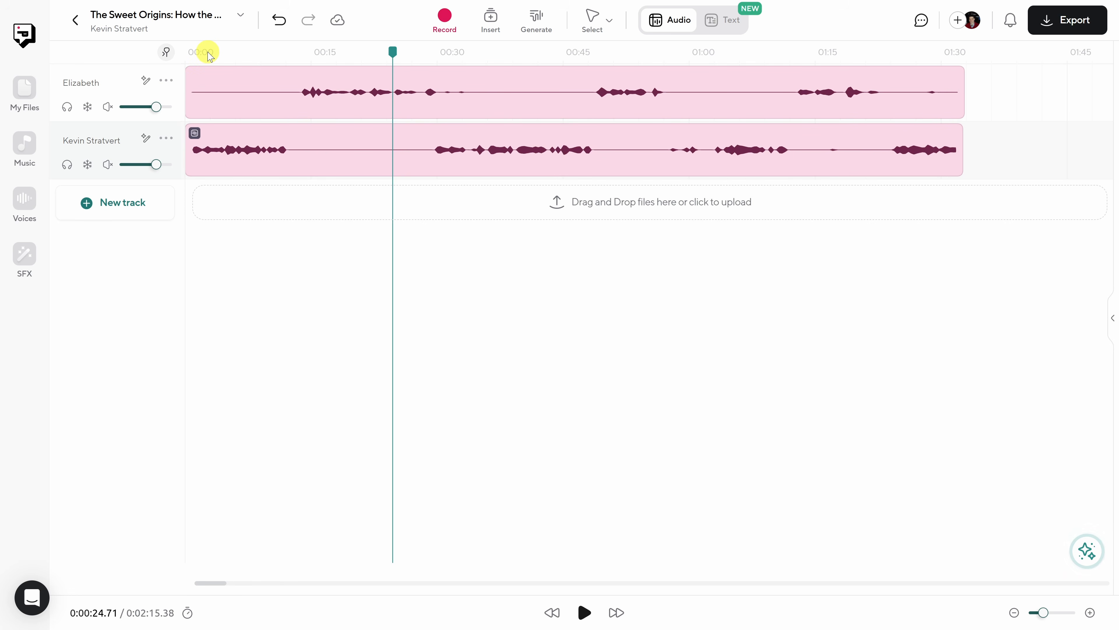
- Scrub the playhead to different points of the recording and leave it at 0:00:15.86
{"action": "mouse_move", "coordinate": [395, 55]}
{"action": "left_mouse_down"}
{"action": "mouse_move", "coordinate": [302, 54]}
{"action": "mouse_move", "coordinate": [395, 59]}
{"action": "left_mouse_up"}
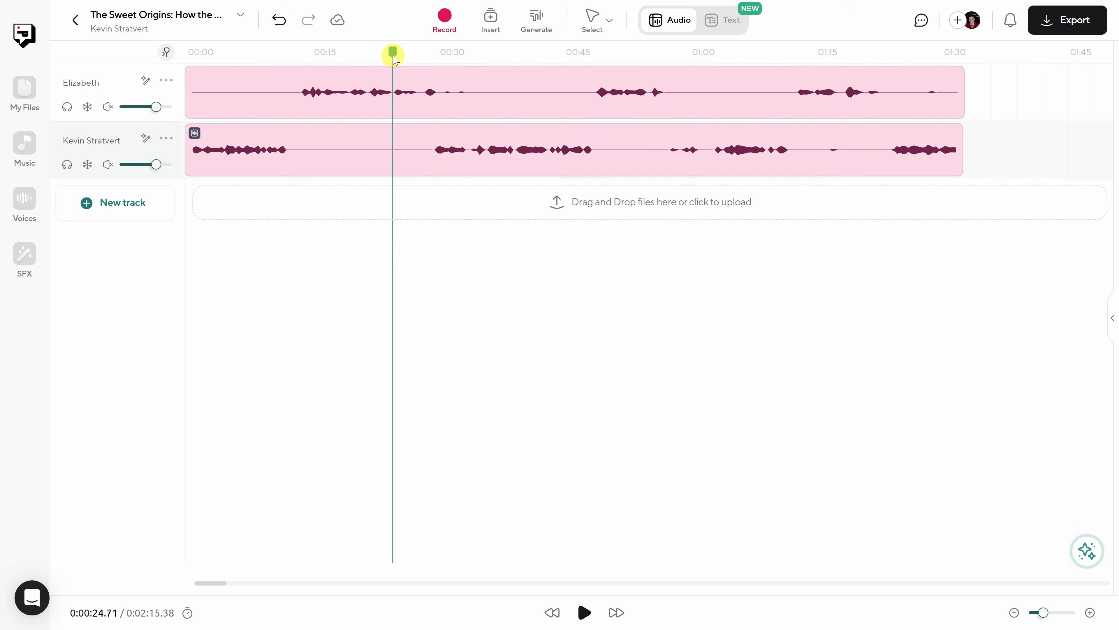
{"action": "left_click", "coordinate": [558, 55]}
{"action": "left_click_drag", "start_coordinate": [558, 55], "coordinate": [630, 53]}
{"action": "left_click", "coordinate": [316, 53]}
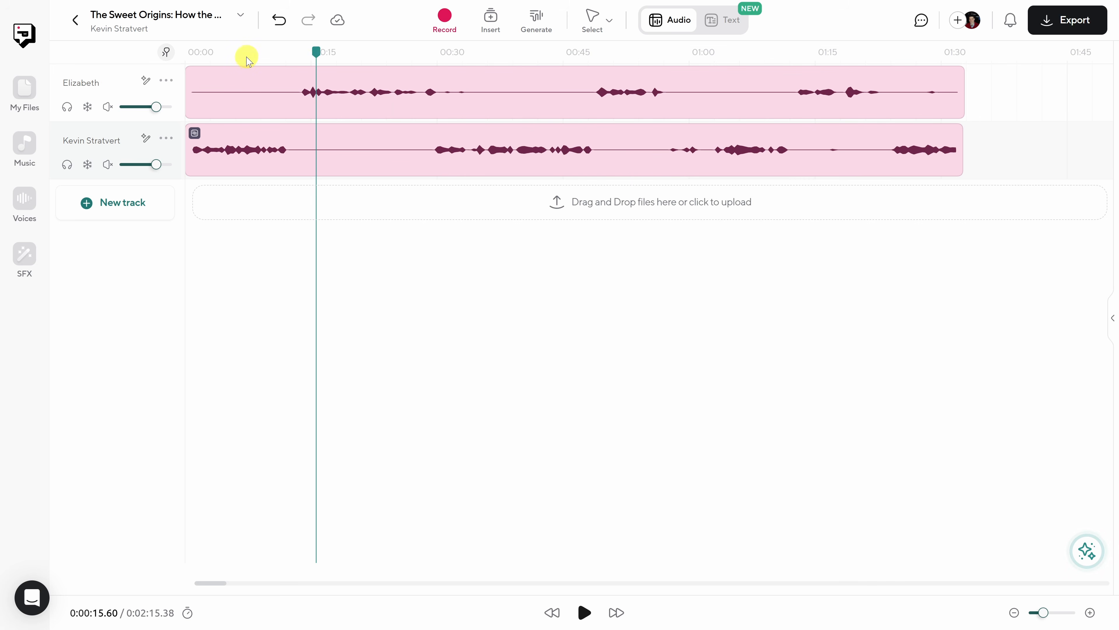
{"action": "left_click", "coordinate": [264, 53]}
{"action": "left_click", "coordinate": [318, 53]}
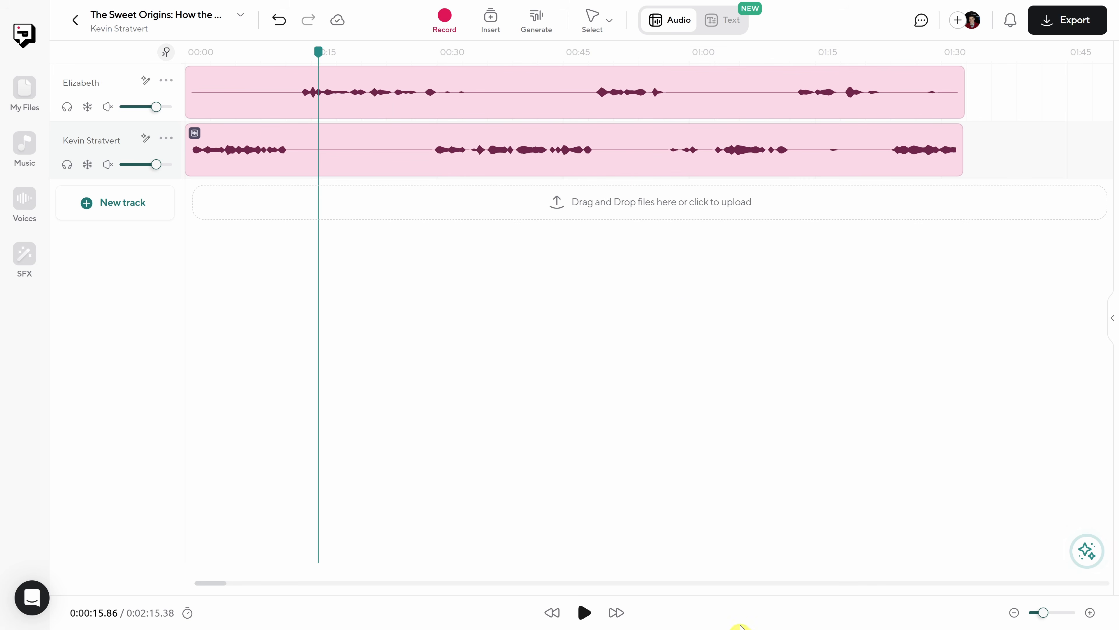
- Seek backward and forward through the recording in 5-second jumps and bring the playhead to the start of the timeline
{"action": "left_click", "coordinate": [551, 616]}
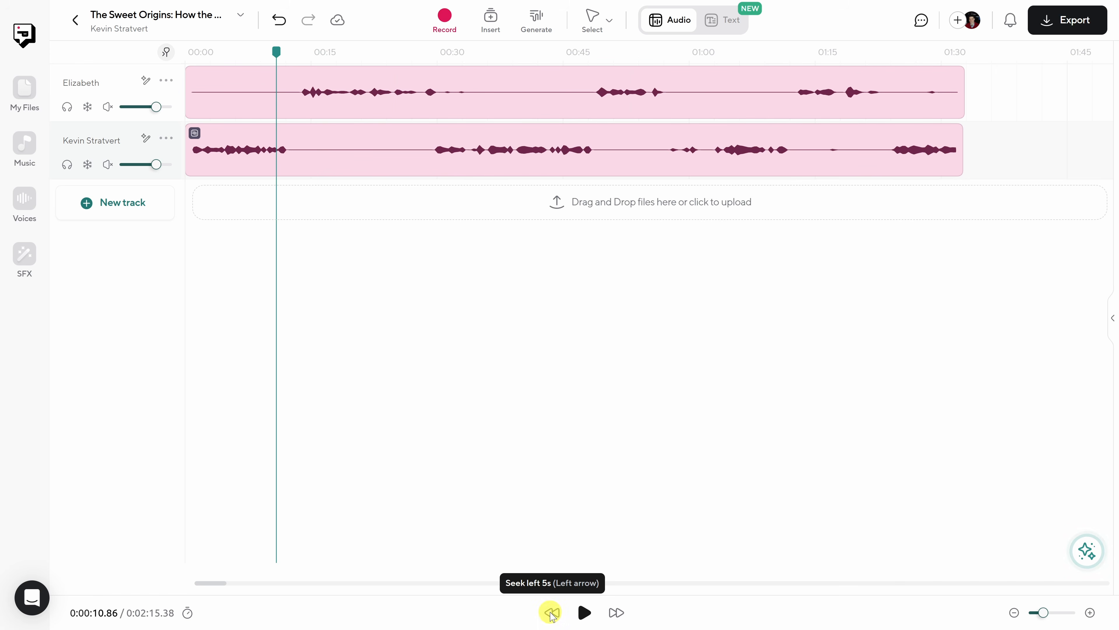
{"action": "left_click", "coordinate": [552, 616]}
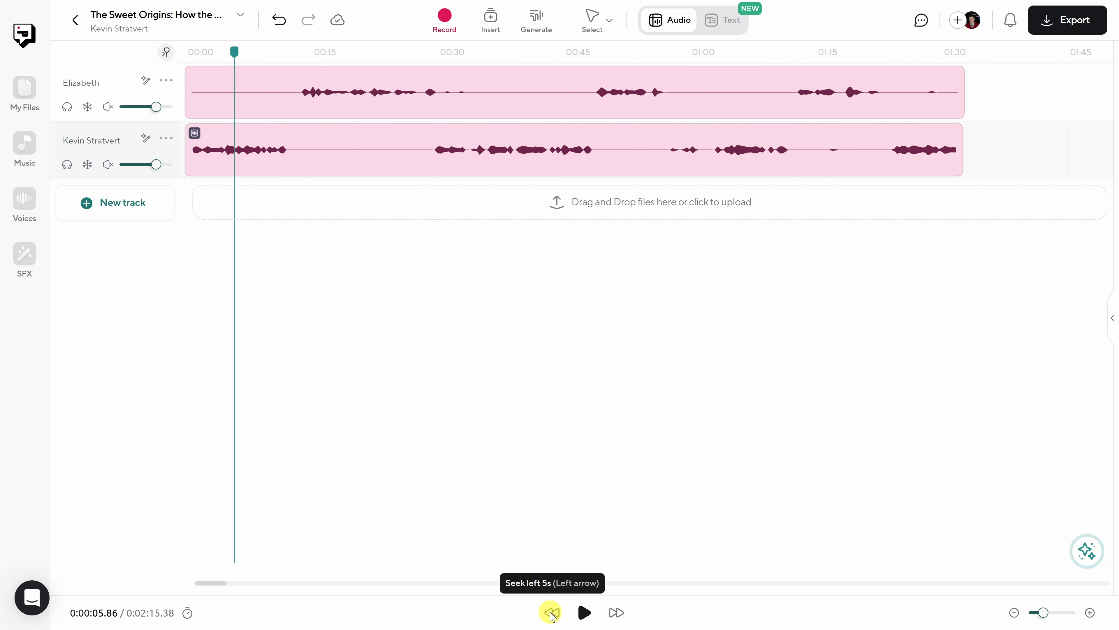
{"action": "left_click", "coordinate": [615, 612]}
{"action": "left_click", "coordinate": [615, 613]}
{"action": "left_click", "coordinate": [615, 613]}
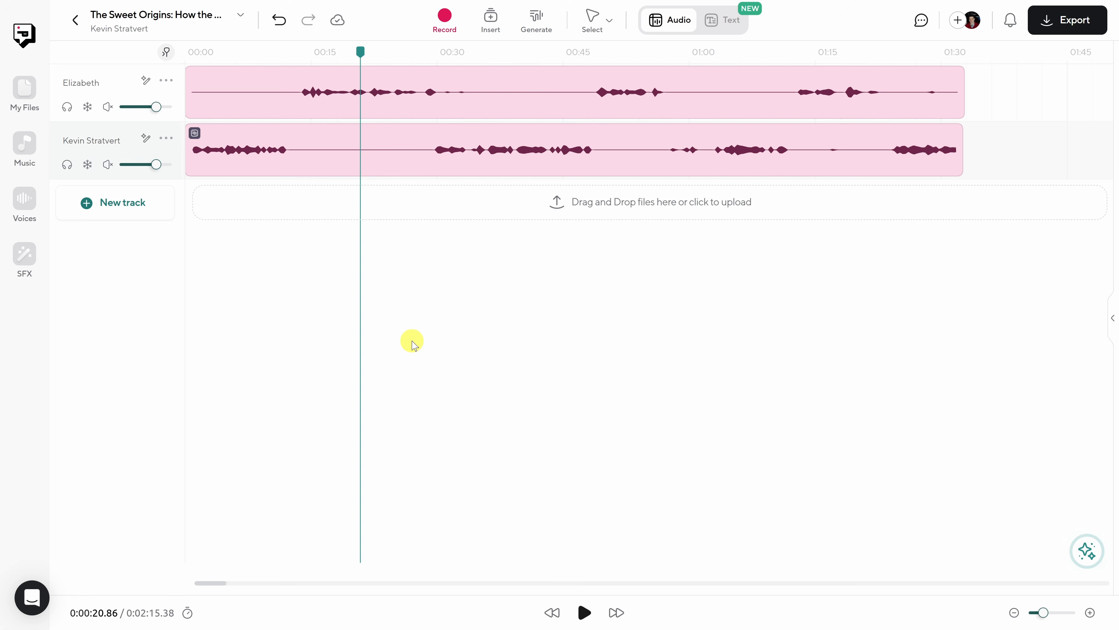
{"action": "key", "text": "Left"}
{"action": "key", "text": "Left"}
{"action": "key", "text": "Left"}
{"action": "key", "text": "Right"}
{"action": "key", "text": "Right"}
{"action": "key", "text": "Right"}
{"action": "key", "text": "Right"}
{"action": "key", "text": "Right"}
{"action": "key", "text": "Right"}
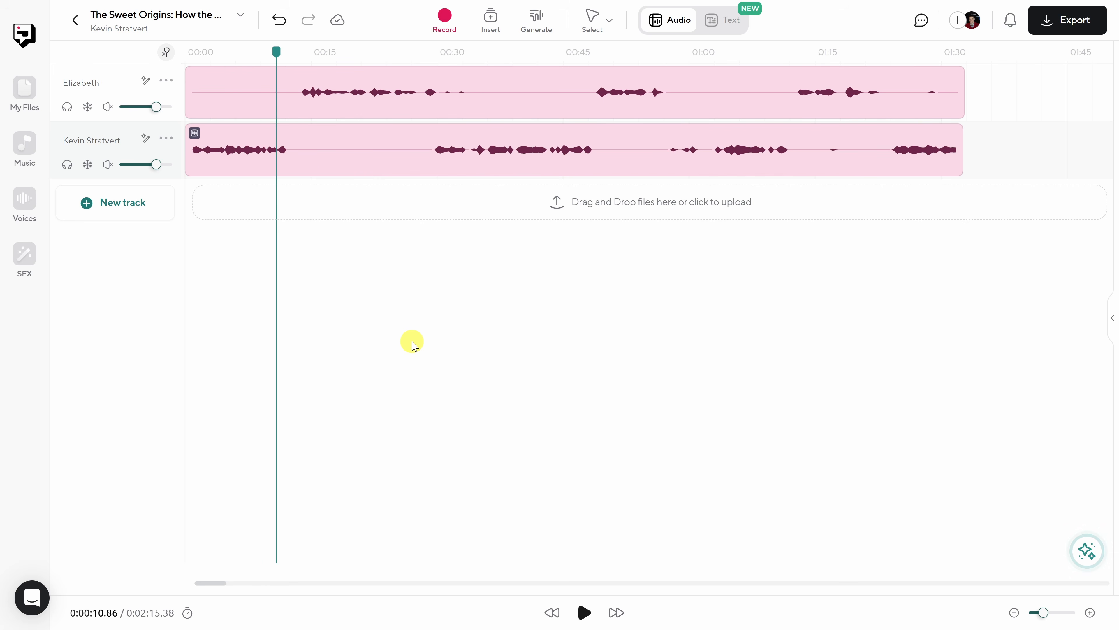
{"action": "key", "text": "Left"}
{"action": "key", "text": "Left"}
{"action": "key", "text": "Left"}
{"action": "key", "text": "Left"}
{"action": "key", "text": "Left"}
{"action": "key", "text": "Left"}
{"action": "key", "text": "Left"}
{"action": "key", "text": "Left"}
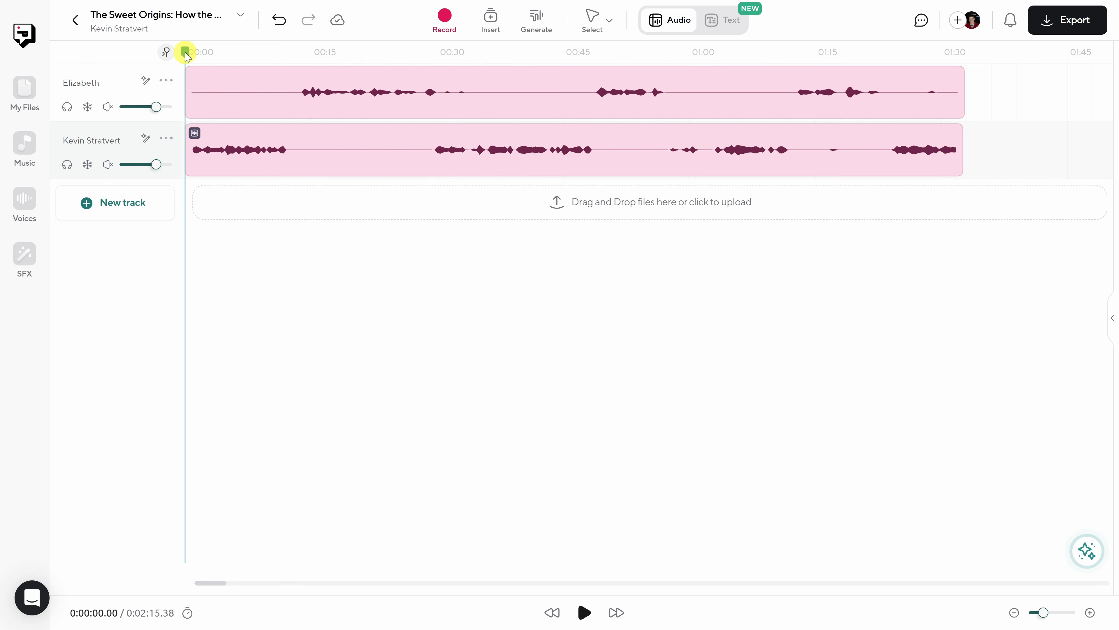
- Play the aligned host and guest recordings from the beginning and pause after the host's opening passage
{"action": "key", "text": "space"}
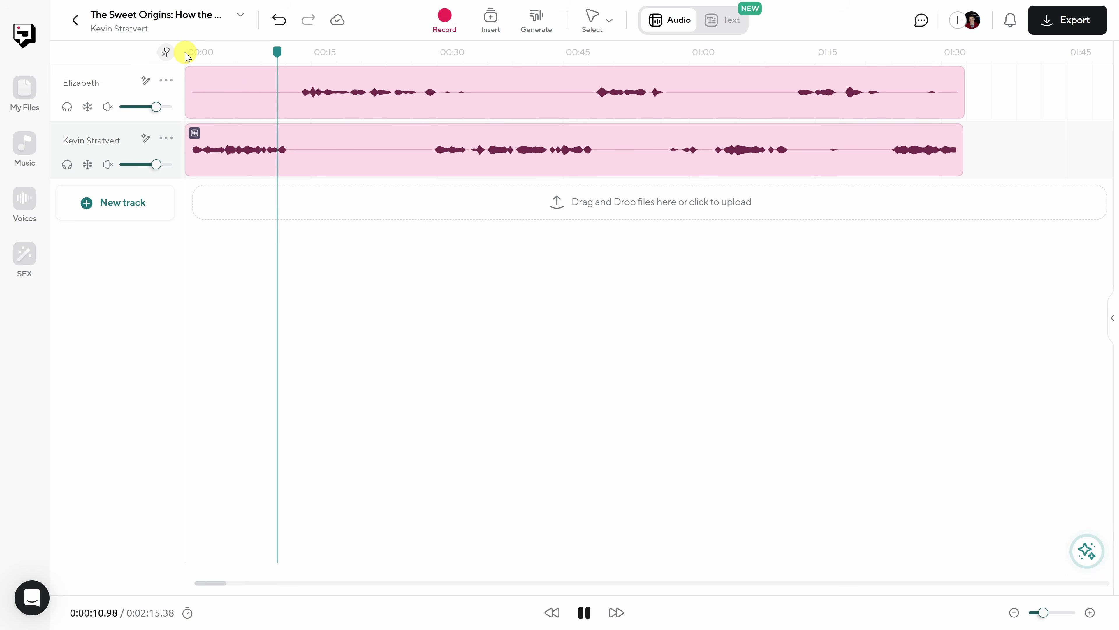
{"action": "key", "text": "space"}
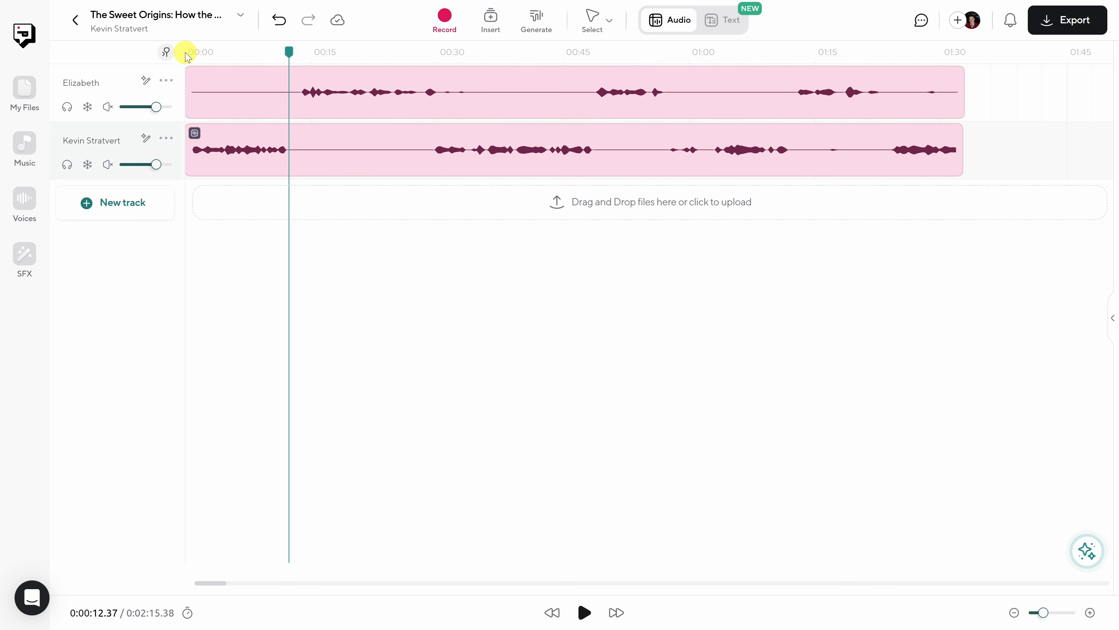
- Browse the music library, preview the song Dip Yo Hip and expand its list of instrumental versions
{"action": "left_click", "coordinate": [24, 146]}
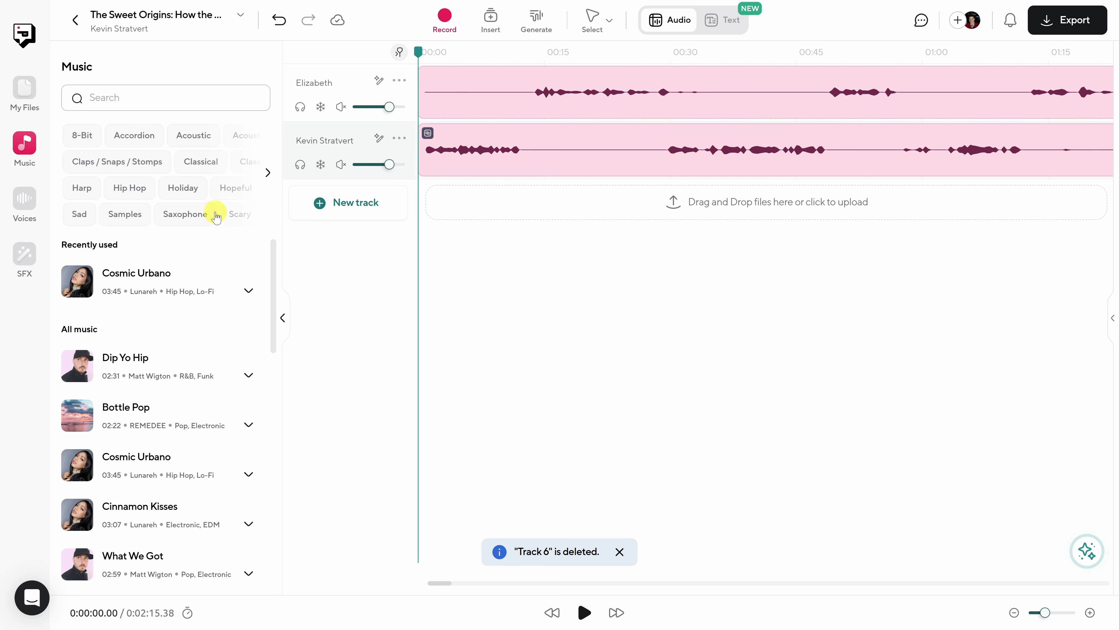
{"action": "left_click", "coordinate": [267, 172]}
{"action": "left_click", "coordinate": [268, 173]}
{"action": "scroll", "coordinate": [140, 348], "scroll_direction": "down", "scroll_amount": 8}
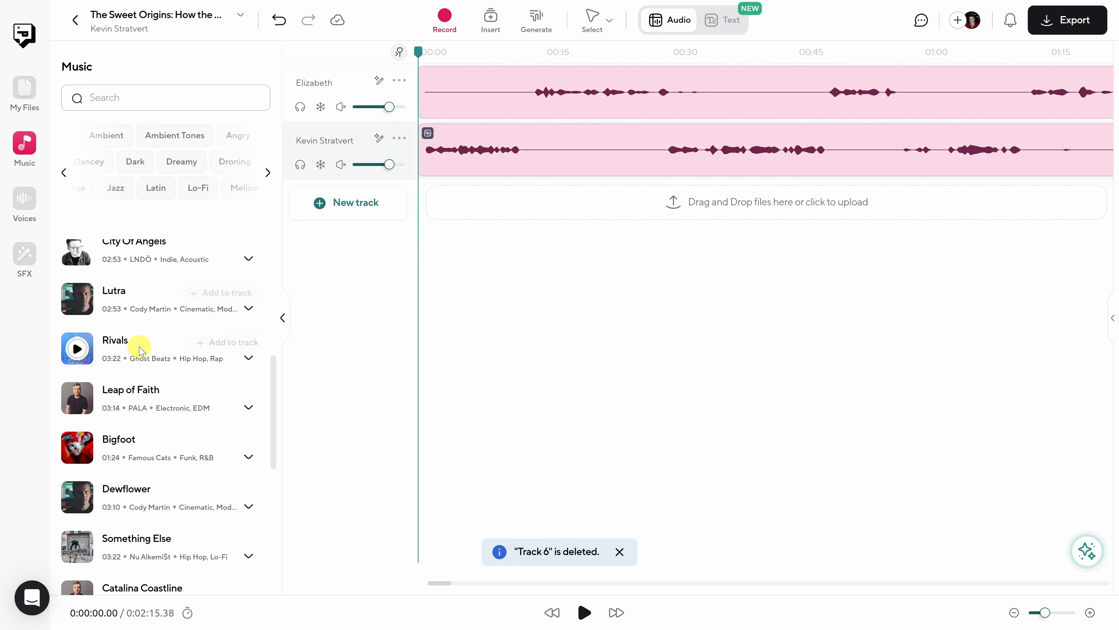
{"action": "scroll", "coordinate": [141, 353], "scroll_direction": "up", "scroll_amount": 8}
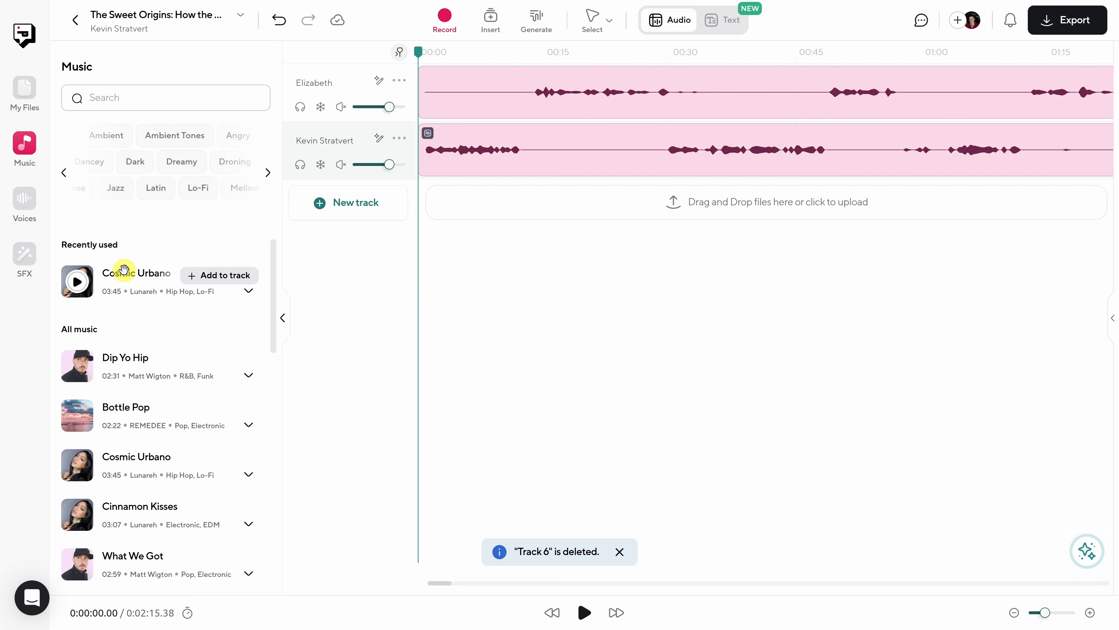
{"action": "left_click", "coordinate": [77, 365]}
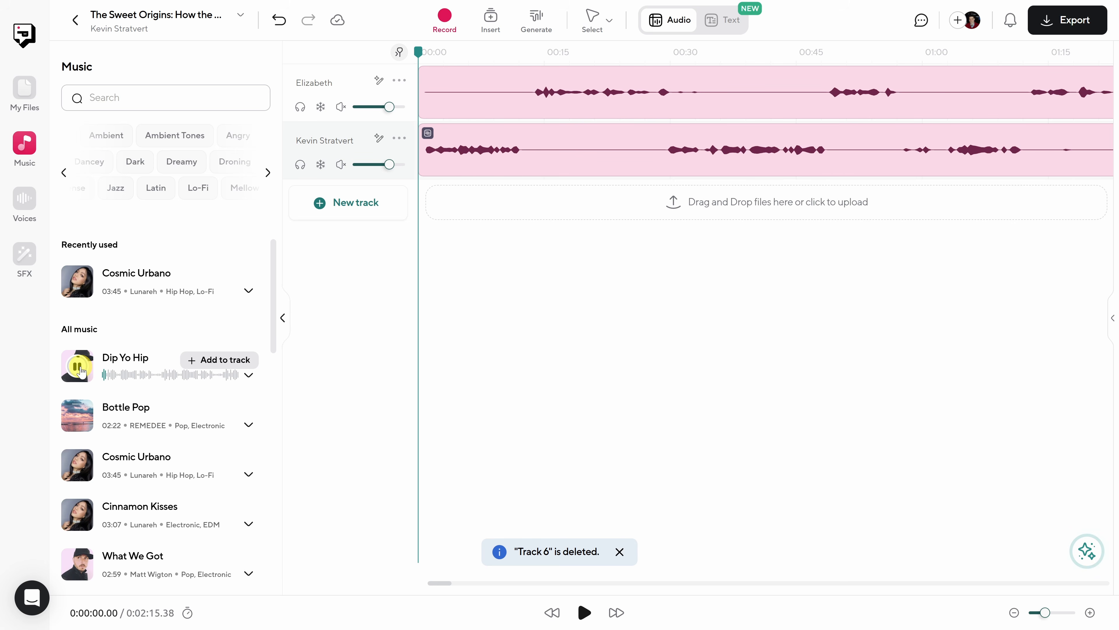
{"action": "left_click", "coordinate": [78, 366]}
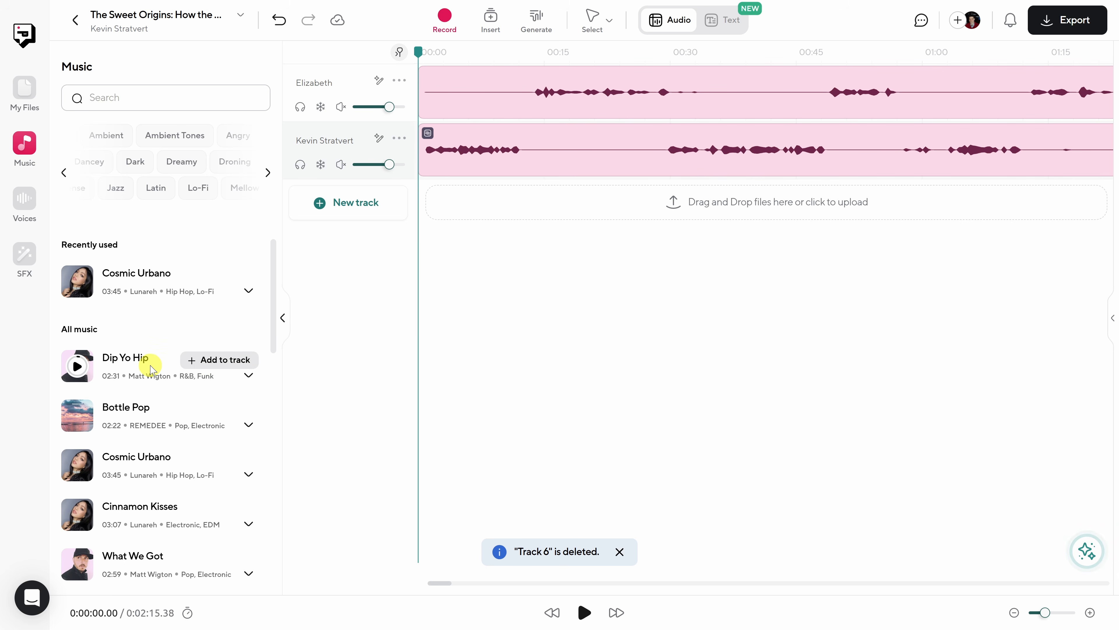
{"action": "left_click", "coordinate": [249, 375]}
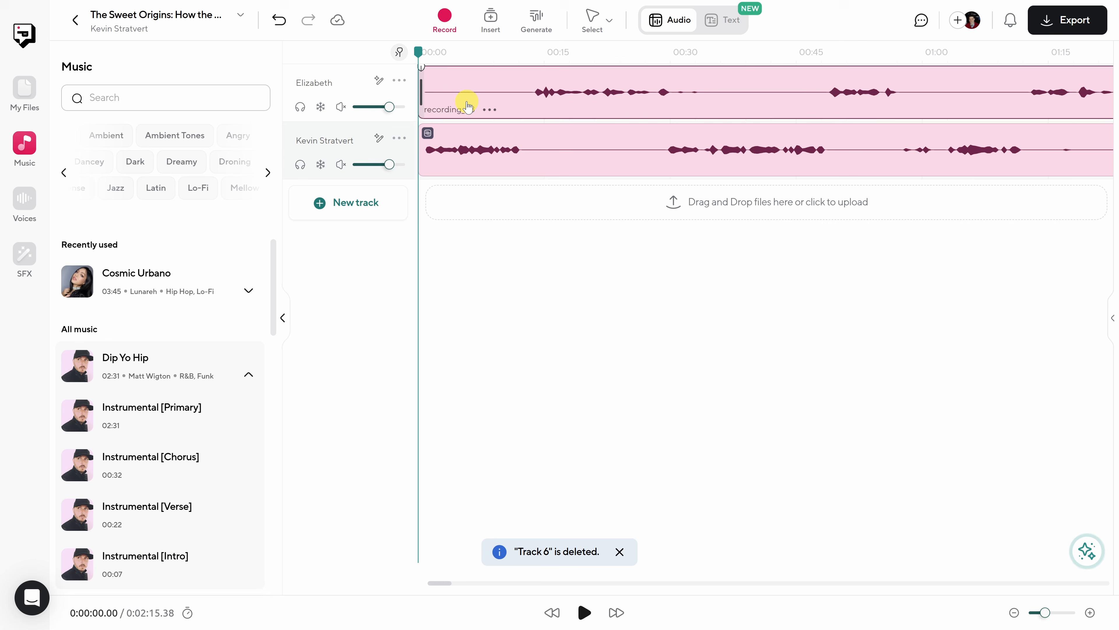
- Create a new track below the host track and name it Music
{"action": "left_click", "coordinate": [352, 218]}
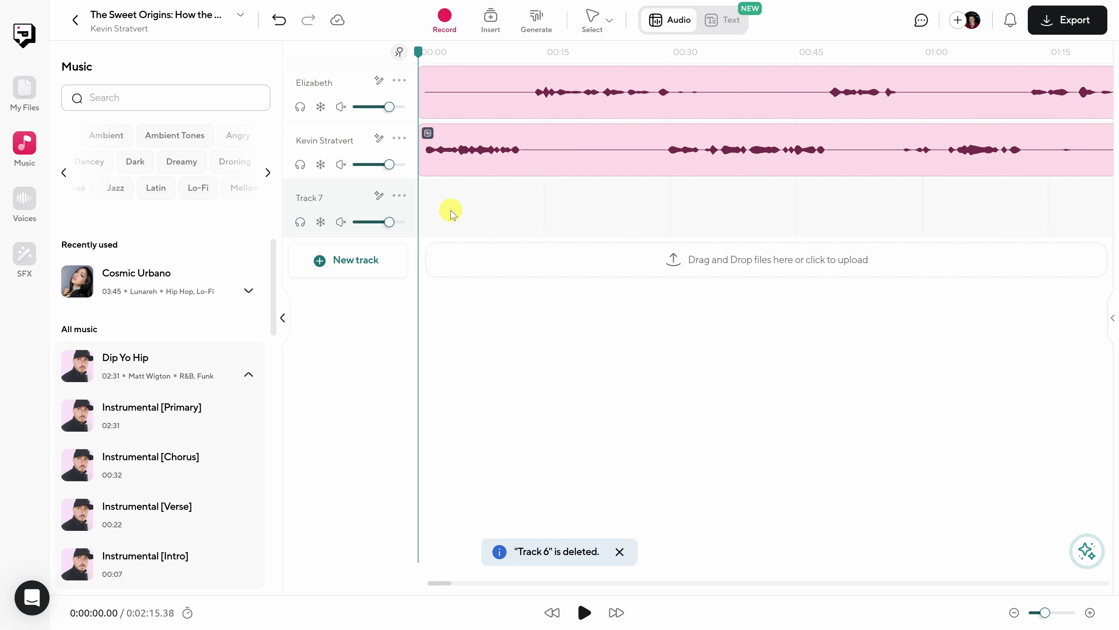
{"action": "double_click", "coordinate": [311, 202]}
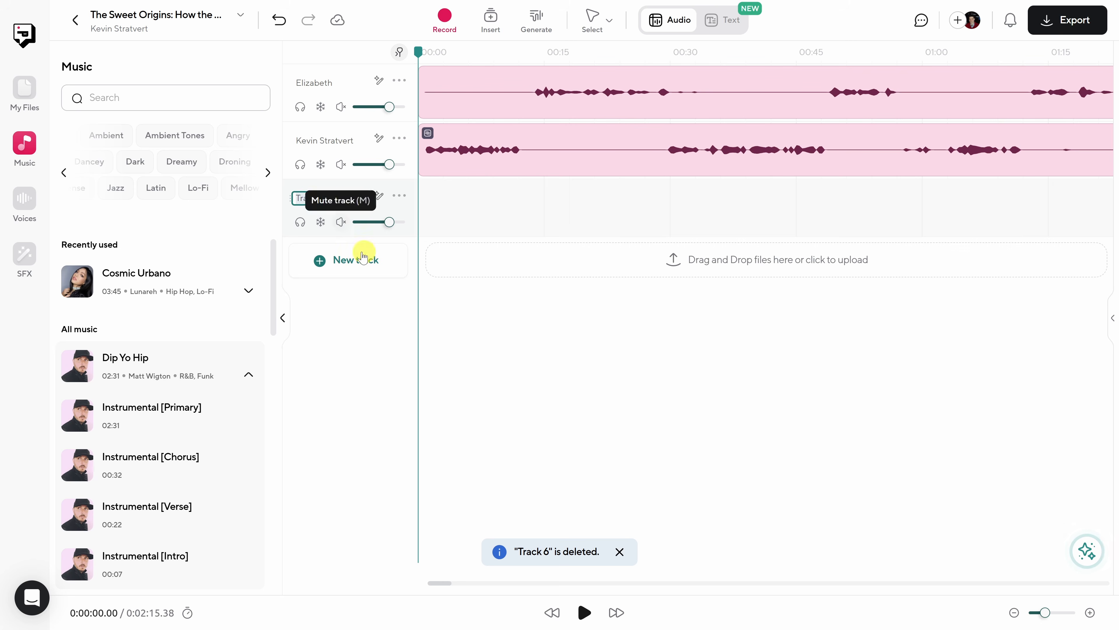
{"action": "type", "text": "Music"}
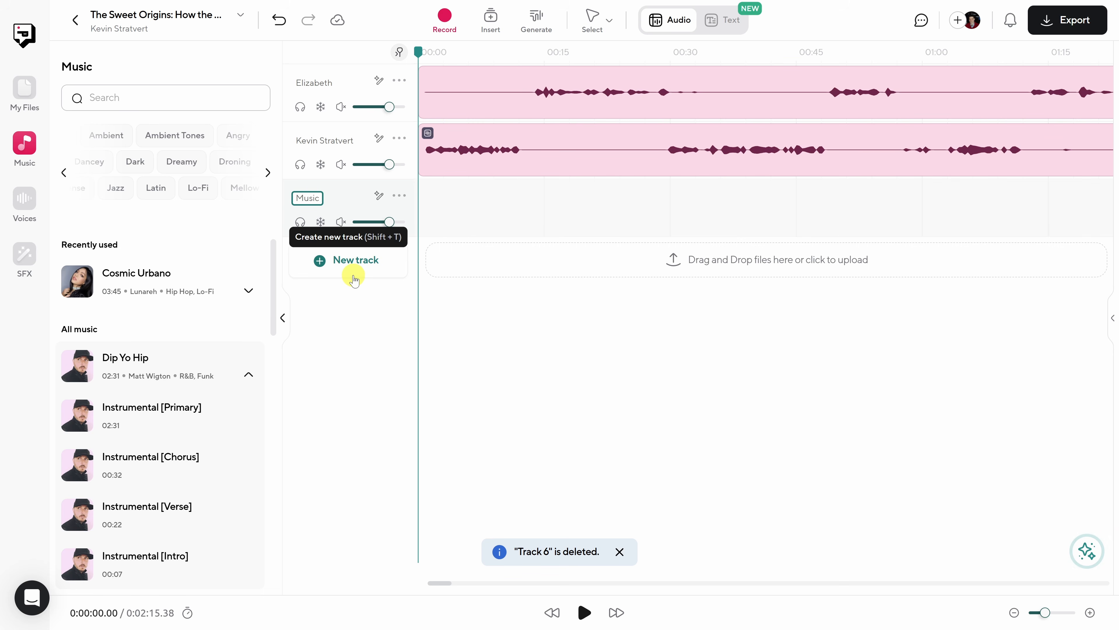
{"action": "left_click", "coordinate": [427, 198]}
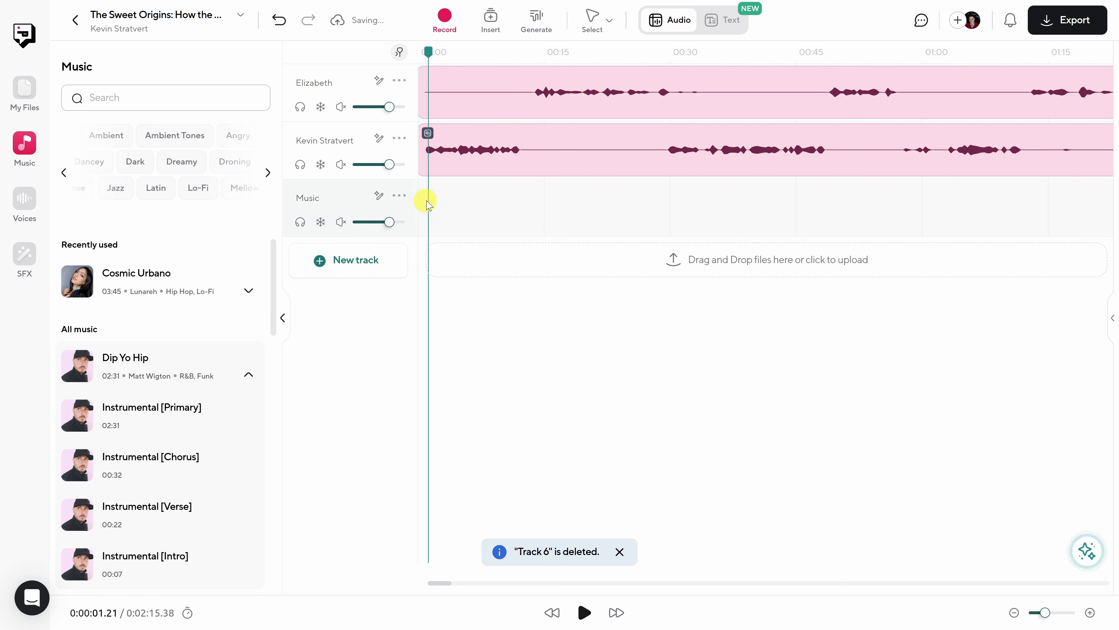
- Insert the Instrumental [Intro] version of Dip Yo Hip at the start of the Music track and play it briefly
{"action": "left_click_drag", "start_coordinate": [427, 50], "coordinate": [413, 54]}
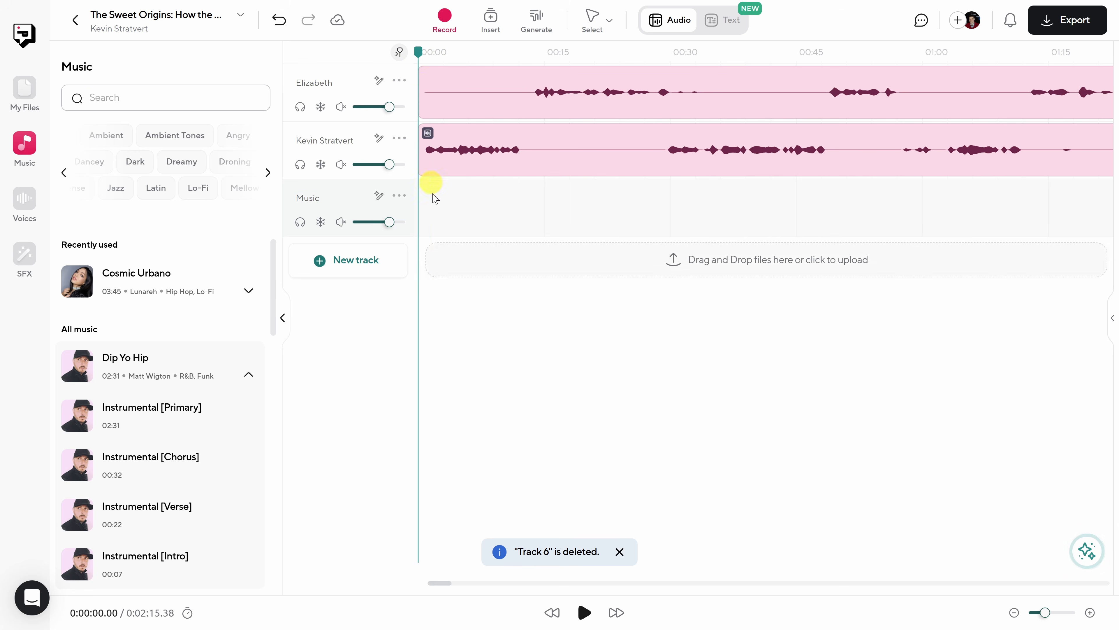
{"action": "left_click", "coordinate": [214, 563]}
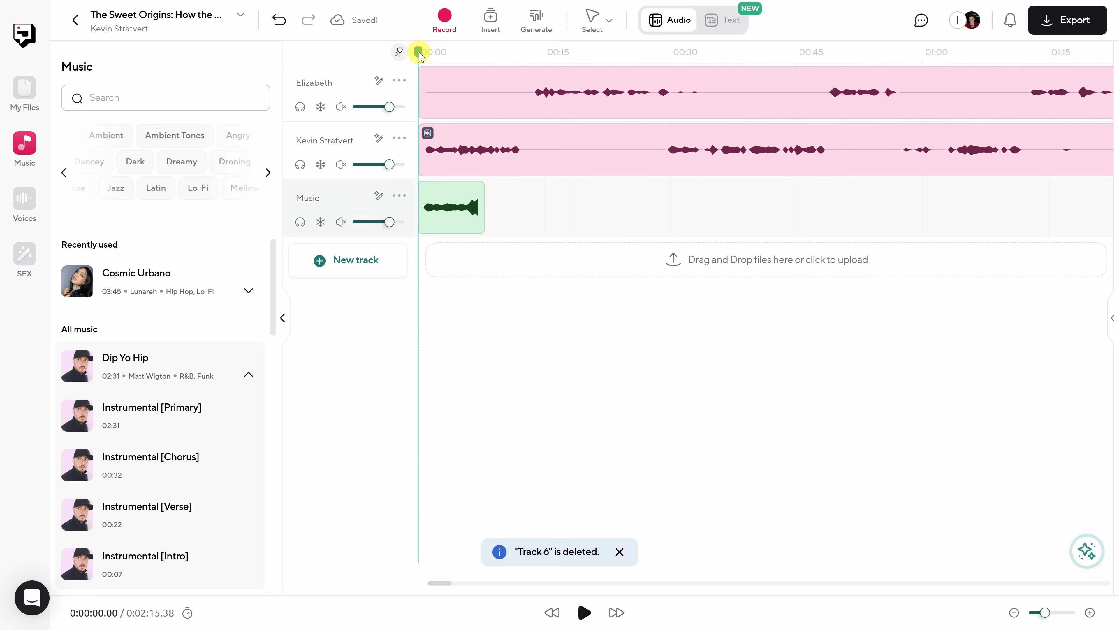
{"action": "key", "text": "space"}
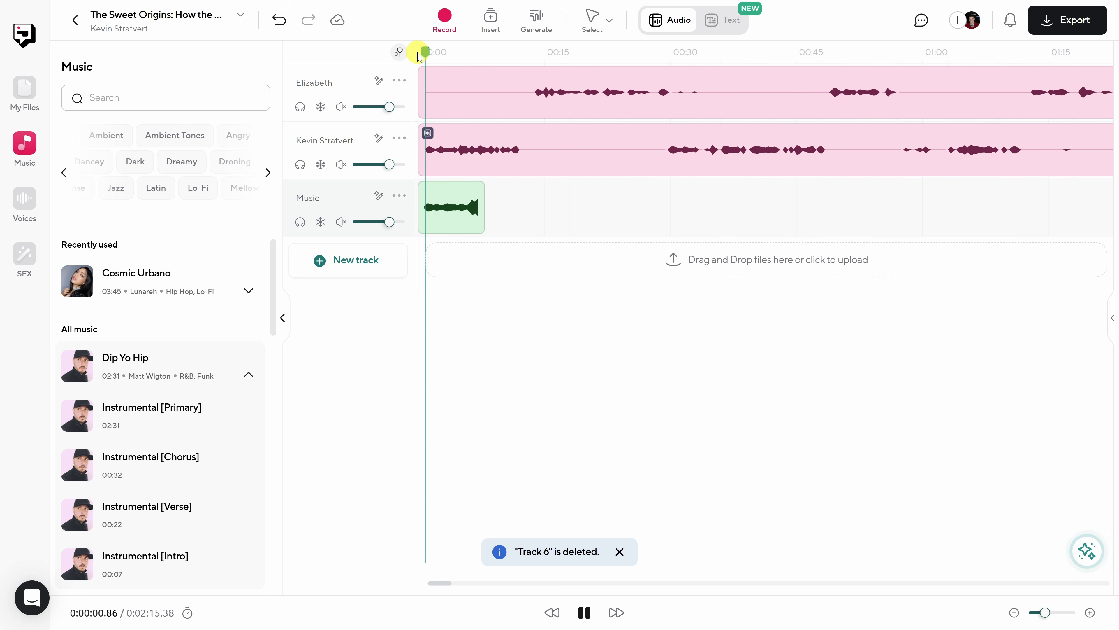
{"action": "key", "text": "space"}
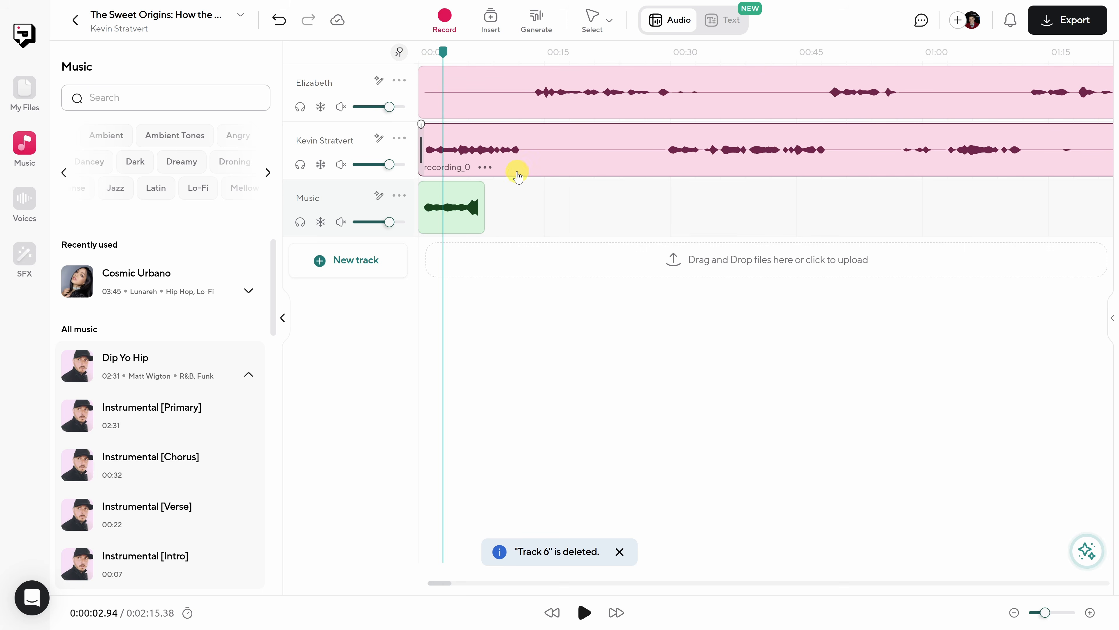
- Move the host and guest clips together to a start just before the intro music ends, using the Select tool
{"action": "left_click", "coordinate": [610, 27]}
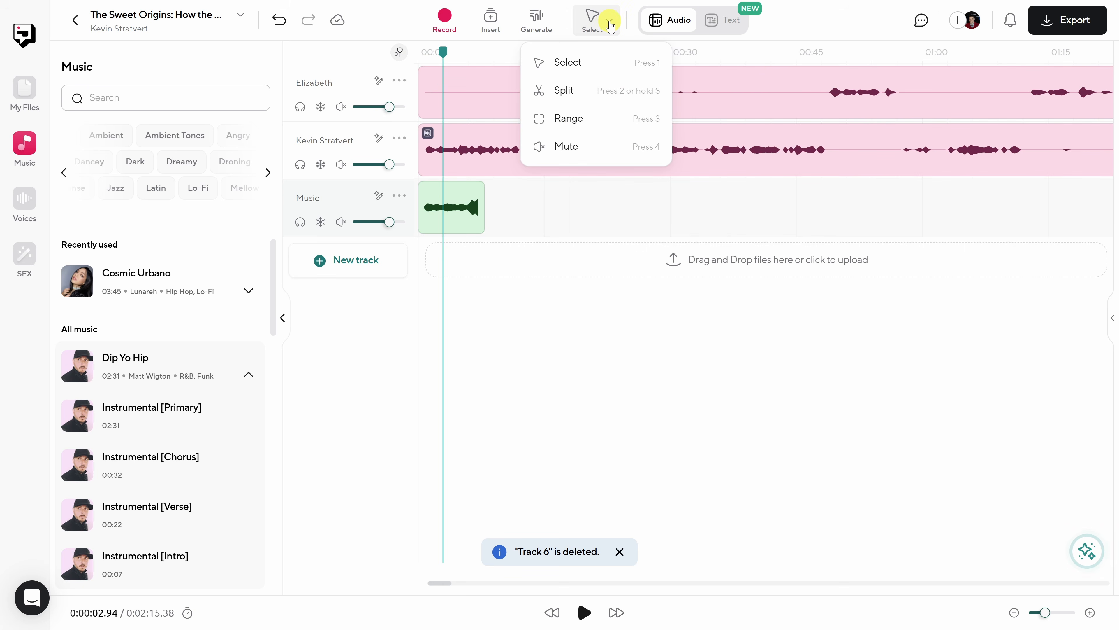
{"action": "left_click", "coordinate": [595, 62]}
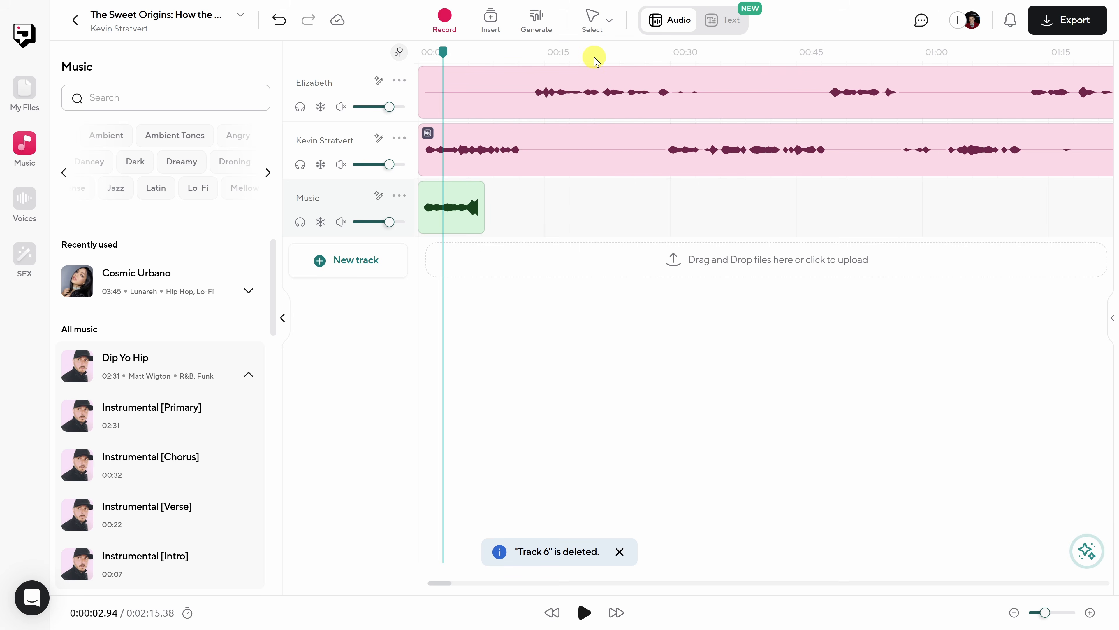
{"action": "left_click_drag", "start_coordinate": [507, 213], "coordinate": [578, 106]}
{"action": "left_click_drag", "start_coordinate": [507, 110], "coordinate": [564, 102]}
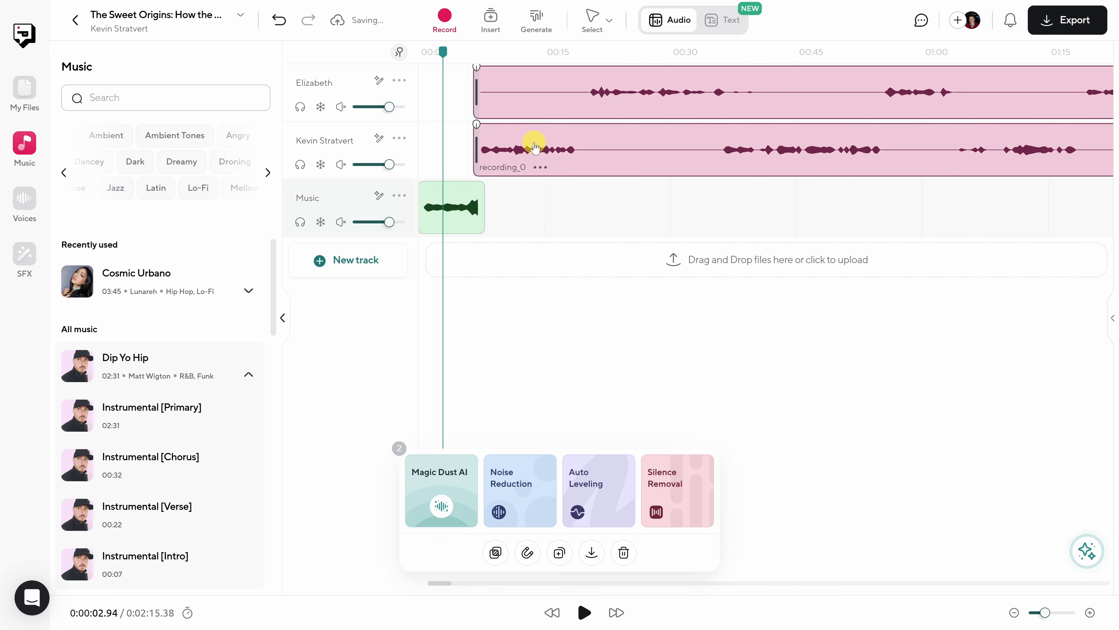
{"action": "left_click", "coordinate": [515, 202]}
{"action": "left_click", "coordinate": [458, 190]}
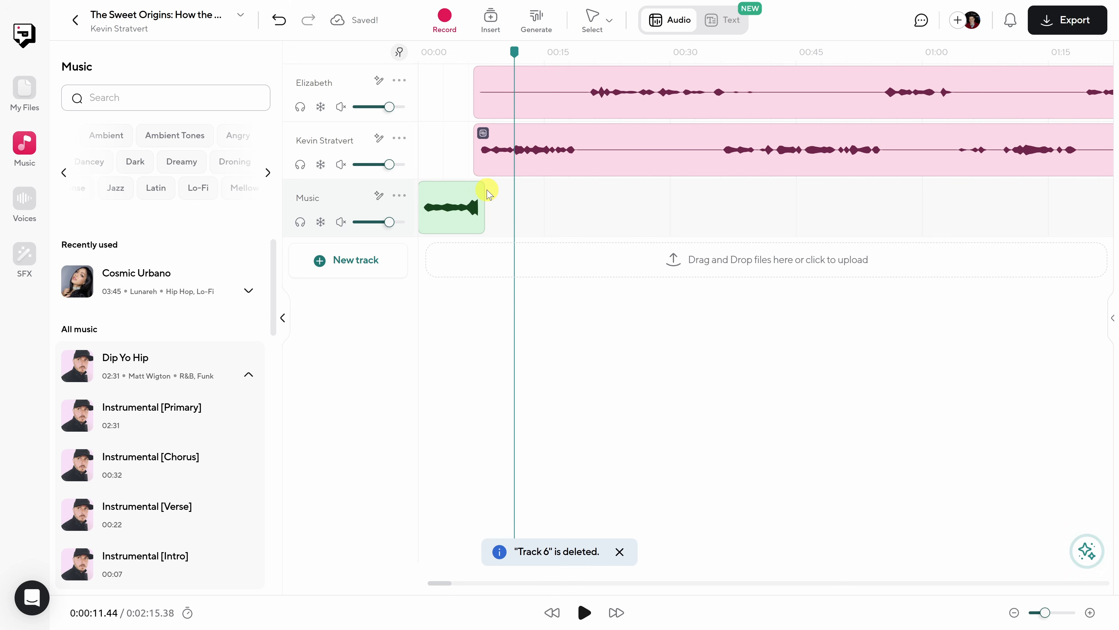
- Add a short fade-out to the end of the intro music clip and play the transition from the beginning
{"action": "mouse_move", "coordinate": [455, 190]}
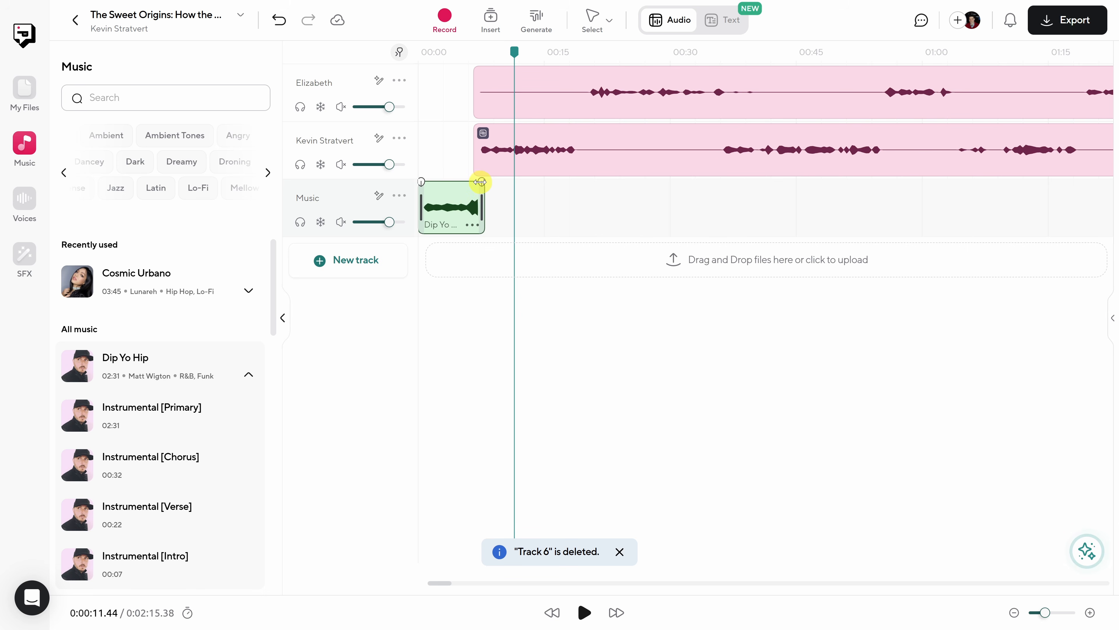
{"action": "left_click_drag", "start_coordinate": [481, 182], "coordinate": [466, 180]}
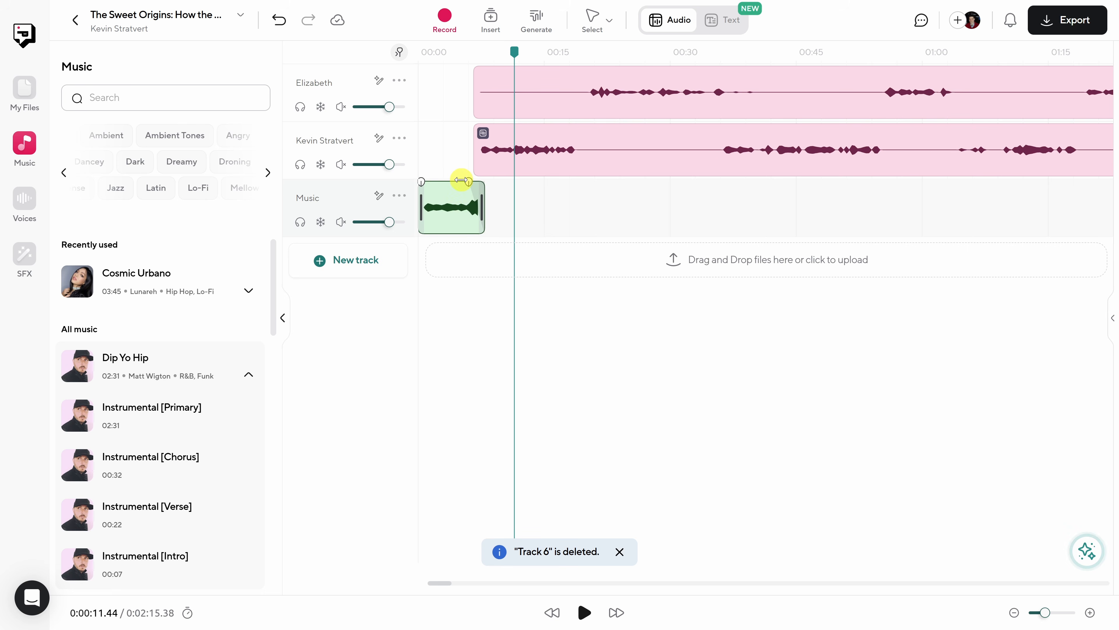
{"action": "left_click_drag", "start_coordinate": [459, 51], "coordinate": [464, 51]}
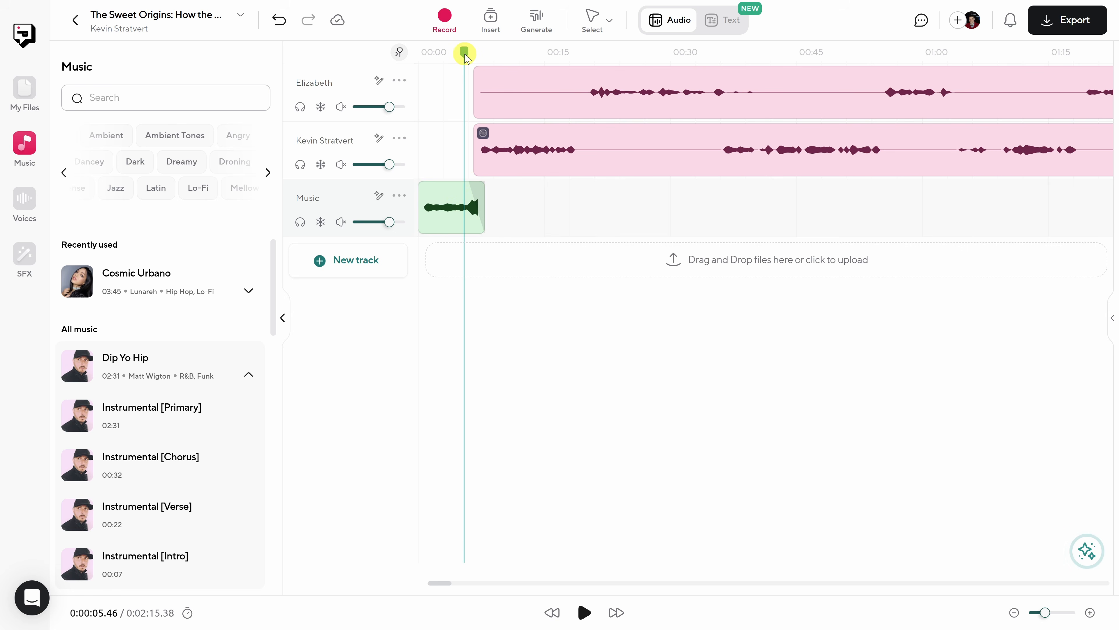
{"action": "left_click", "coordinate": [415, 53]}
{"action": "key", "text": "space"}
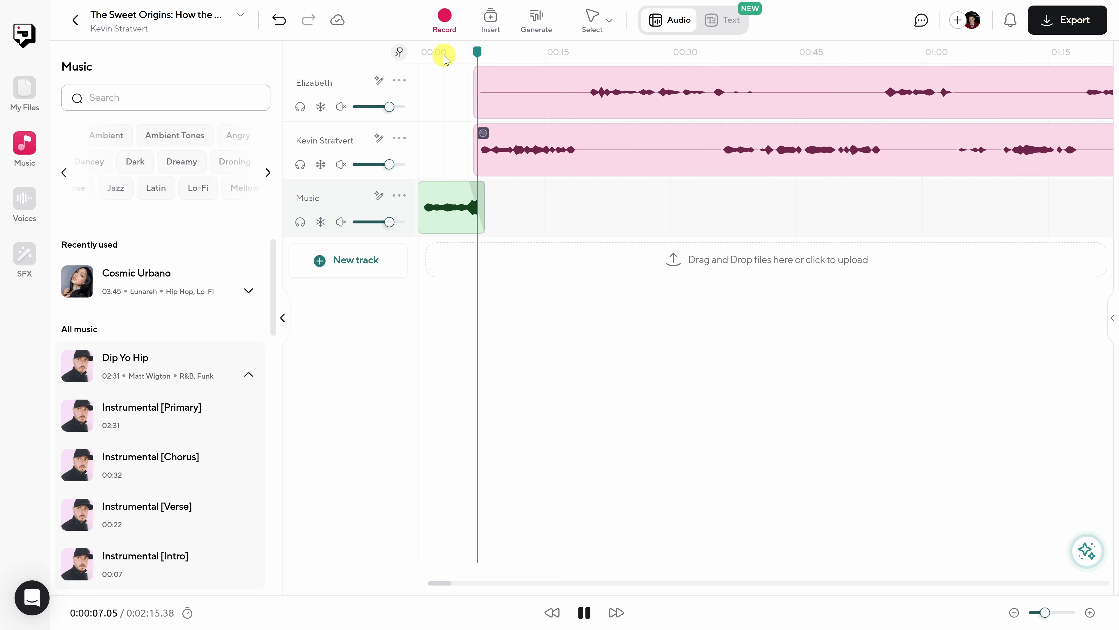
{"action": "key", "text": "space"}
- Lengthen the intro music's fade-out, shift both voice clips slightly earlier and play the transition from 0:00:04.07
{"action": "mouse_move", "coordinate": [487, 199]}
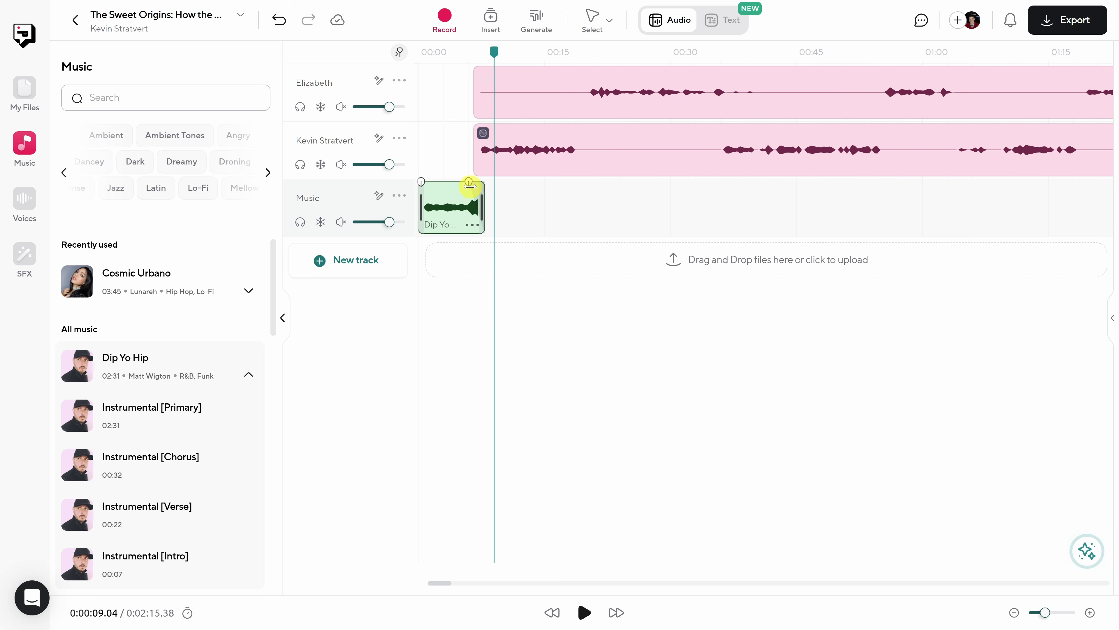
{"action": "left_click_drag", "start_coordinate": [468, 183], "coordinate": [455, 184]}
{"action": "left_click_drag", "start_coordinate": [556, 186], "coordinate": [599, 103]}
{"action": "left_click", "coordinate": [453, 53]}
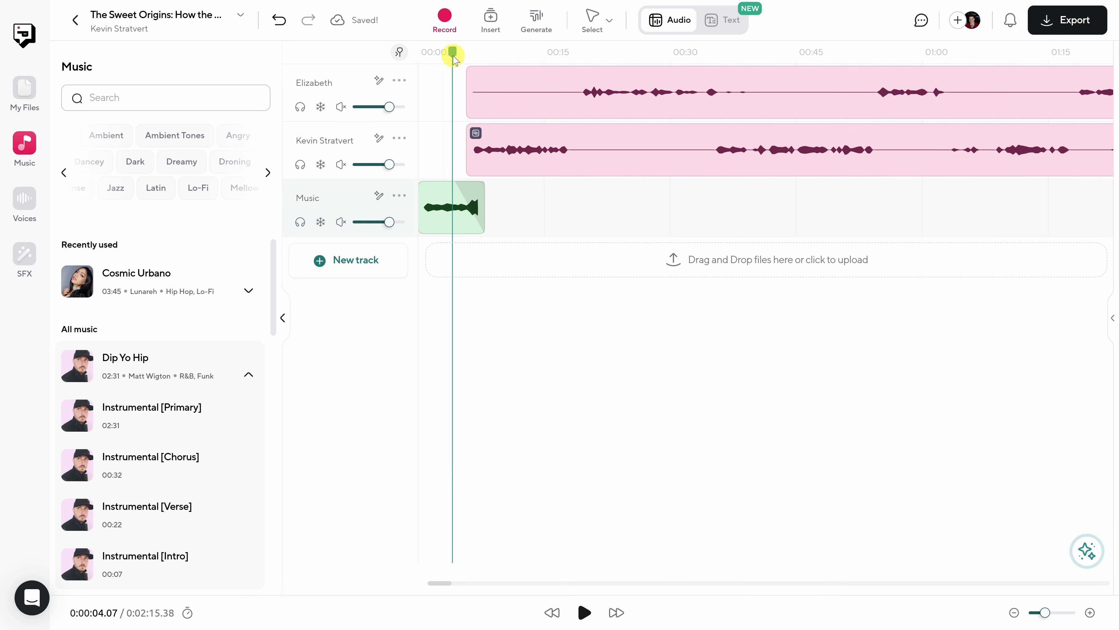
{"action": "key", "text": "space"}
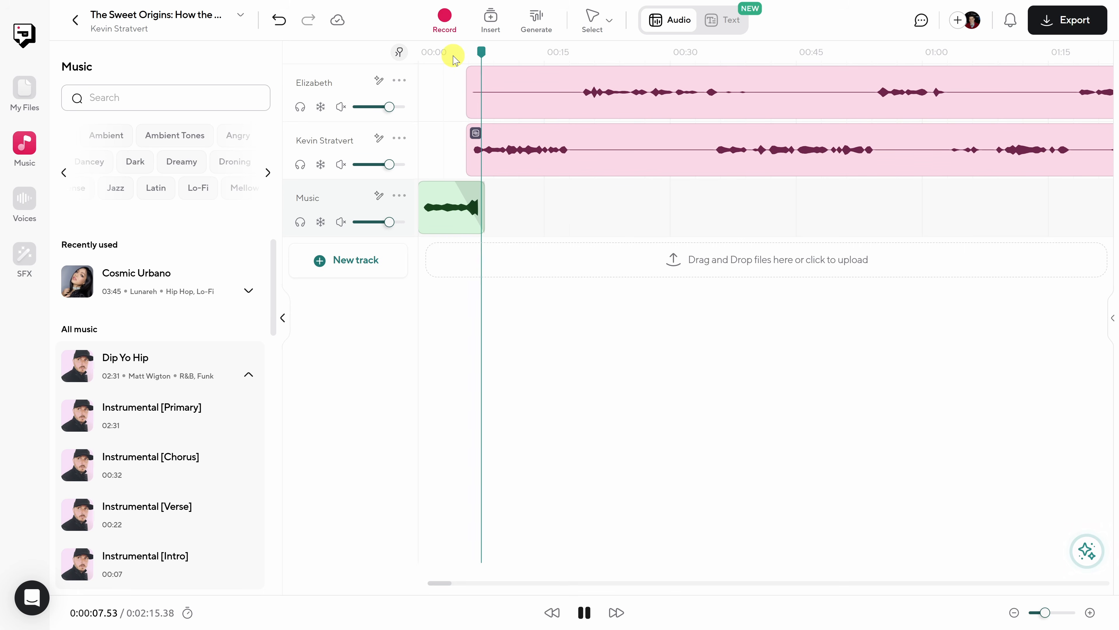
{"action": "key", "text": "space"}
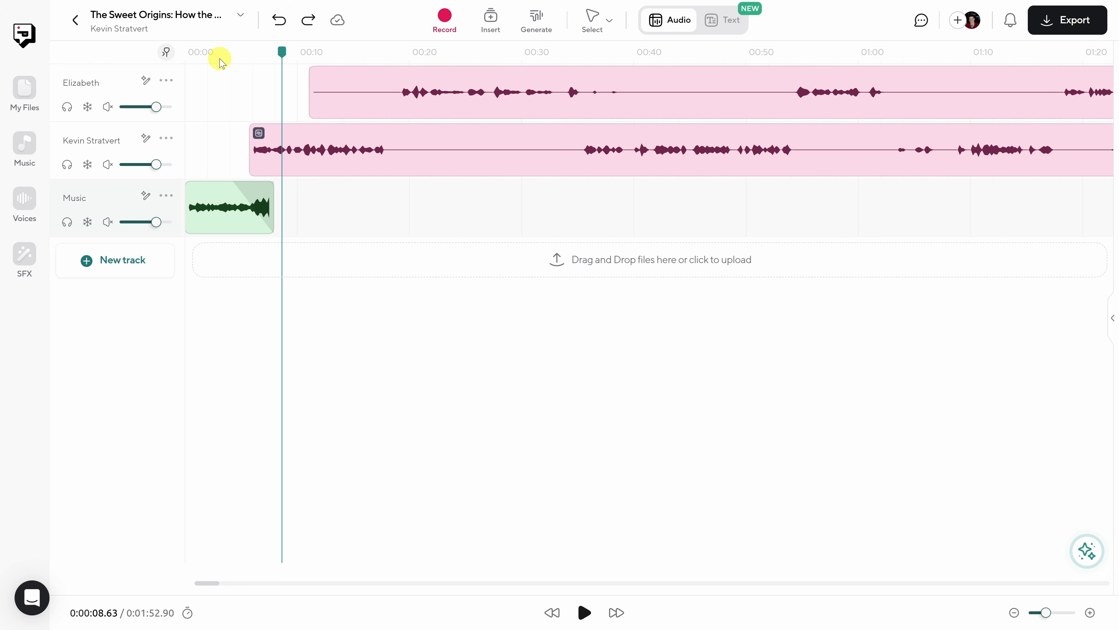
- Play from the host's introduction into the guest's first response, pausing to check the gap between them
{"action": "key", "text": "space"}
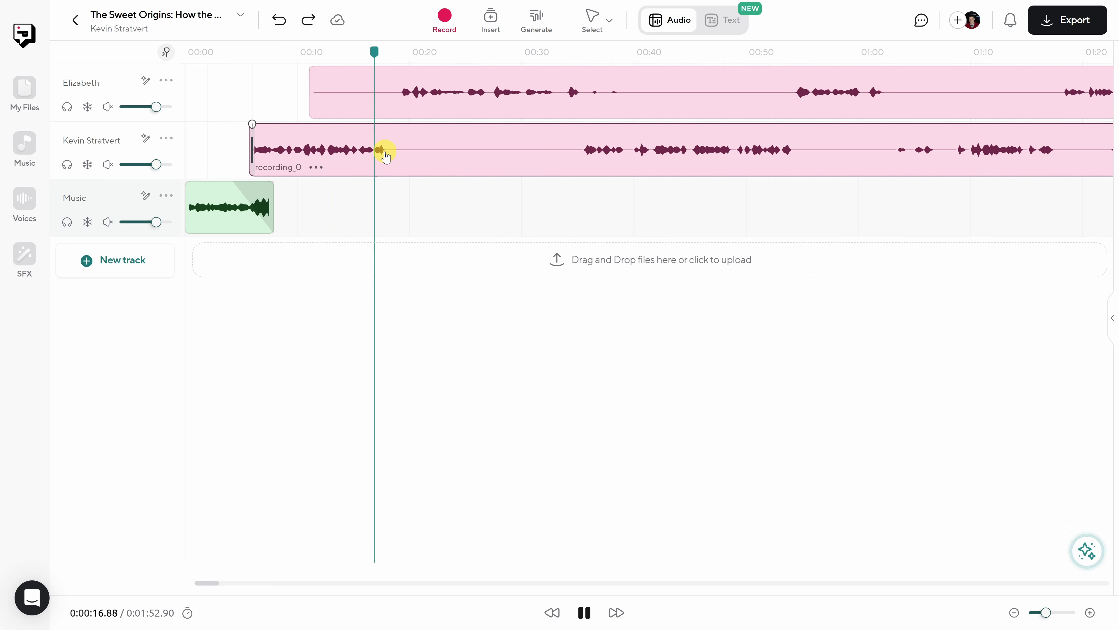
{"action": "key", "text": "space"}
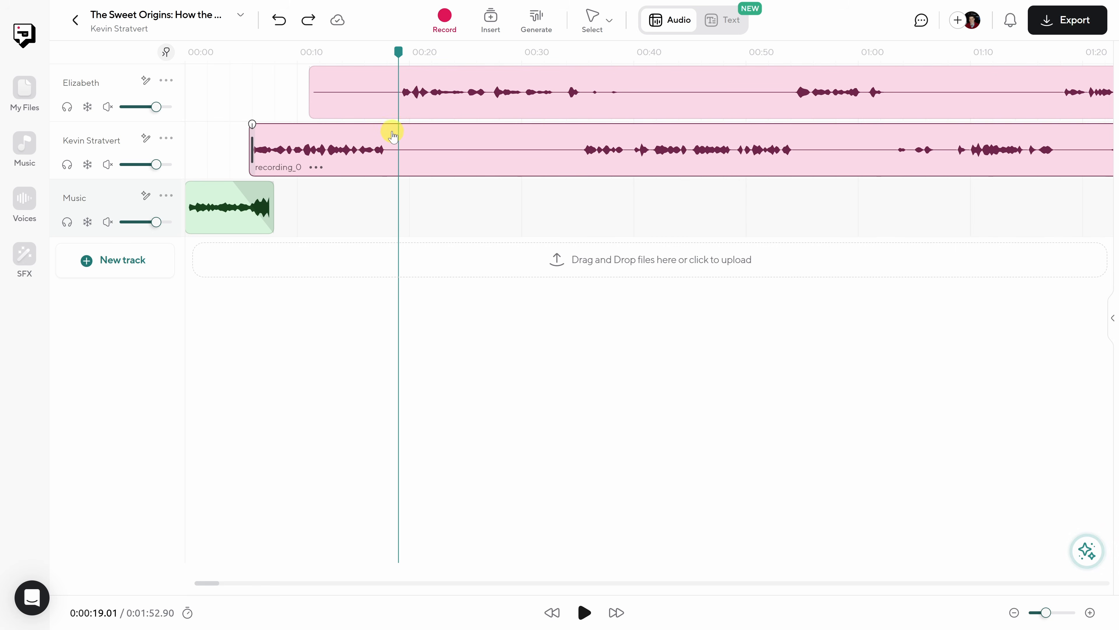
{"action": "key", "text": "space"}
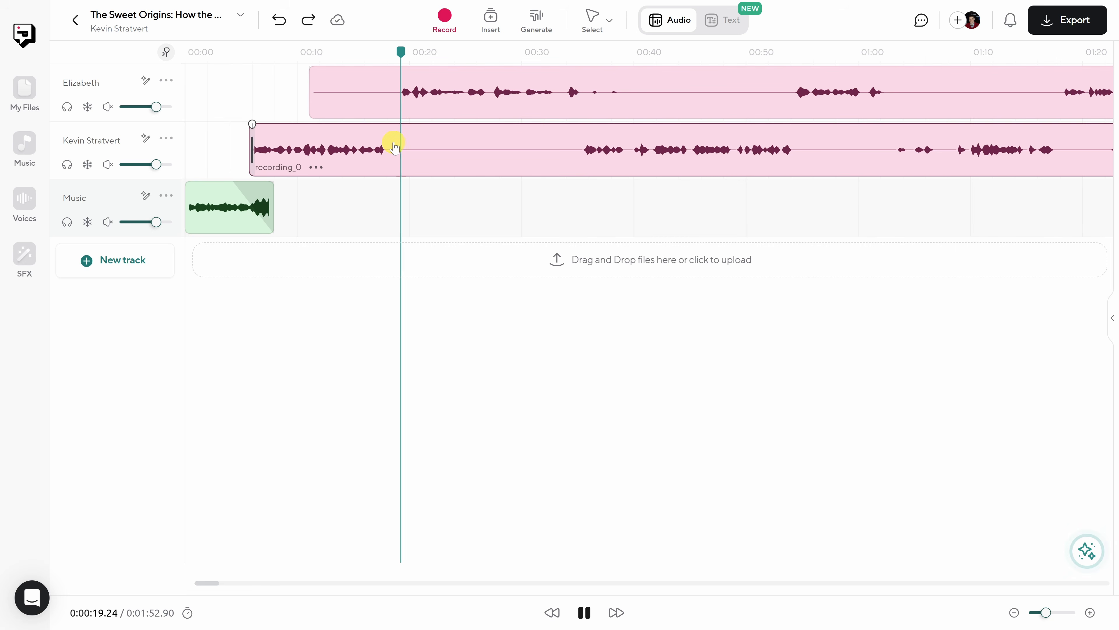
{"action": "key", "text": "space"}
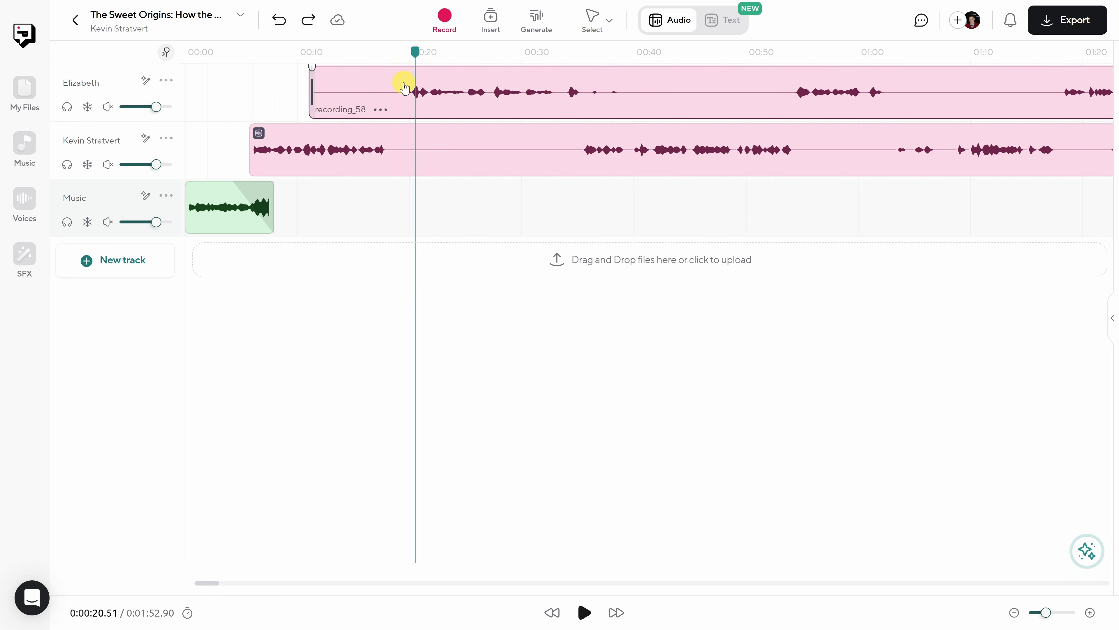
- Transcribe the guest's recording clip and play the opening words of the transcript
{"action": "mouse_move", "coordinate": [418, 54]}
{"action": "left_mouse_down"}
{"action": "mouse_move", "coordinate": [387, 54]}
{"action": "mouse_move", "coordinate": [410, 51]}
{"action": "left_mouse_up"}
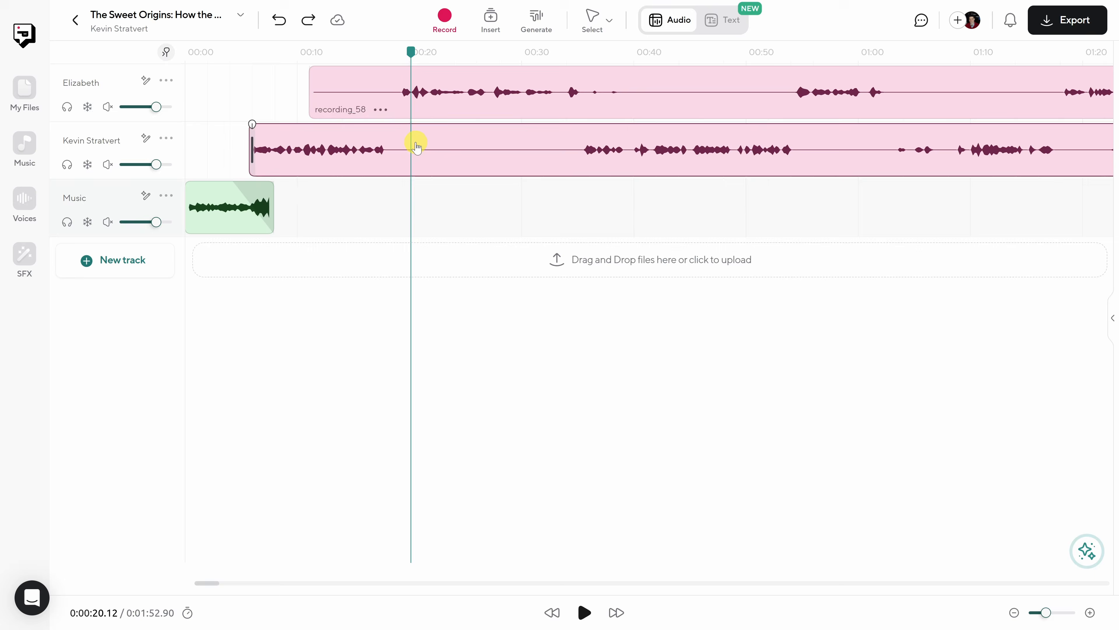
{"action": "left_click", "coordinate": [420, 156]}
{"action": "left_click", "coordinate": [417, 107]}
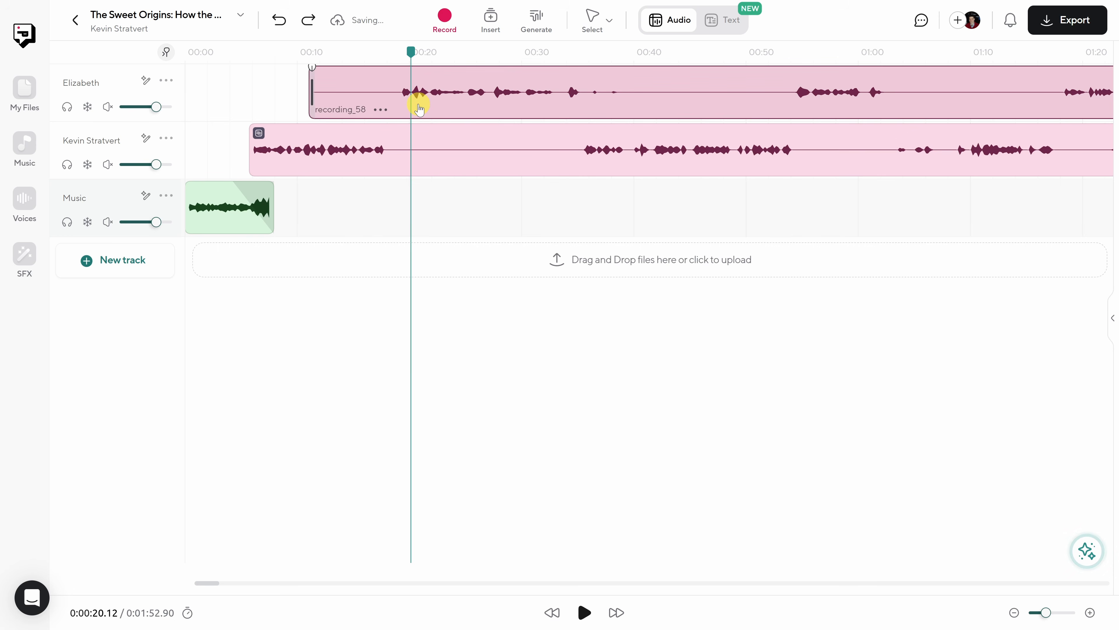
{"action": "right_click", "coordinate": [419, 108]}
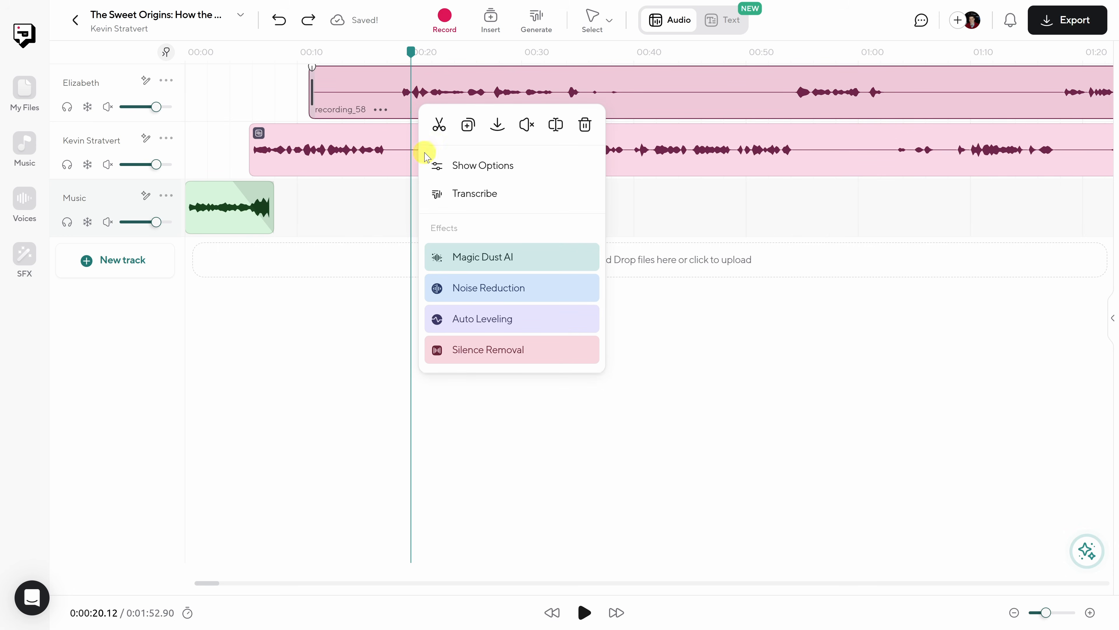
{"action": "left_click", "coordinate": [471, 201]}
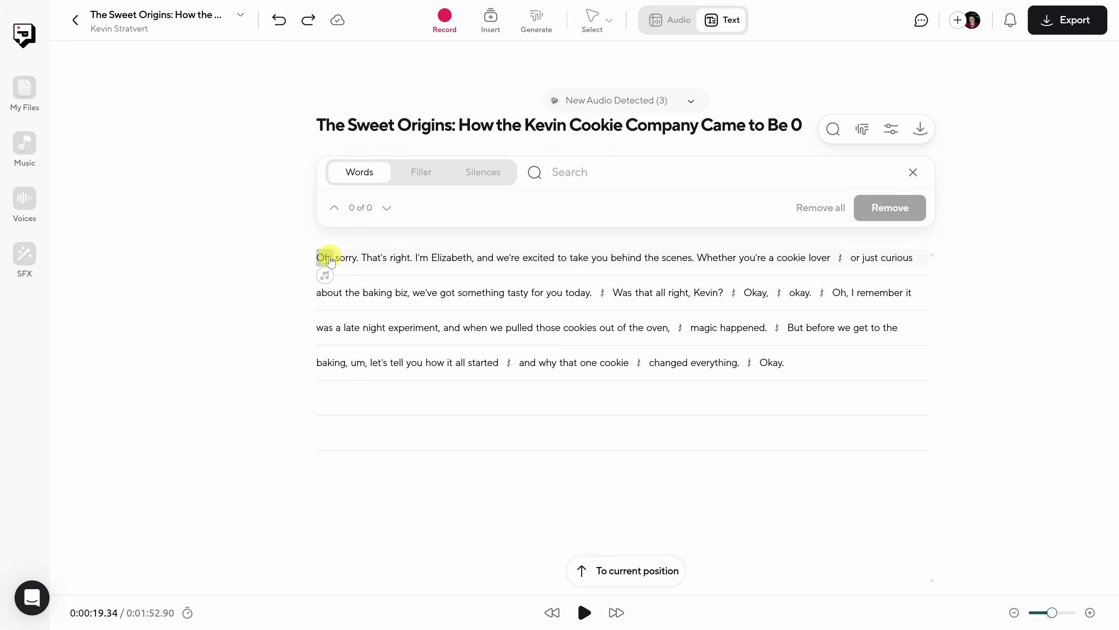
{"action": "left_click", "coordinate": [585, 613]}
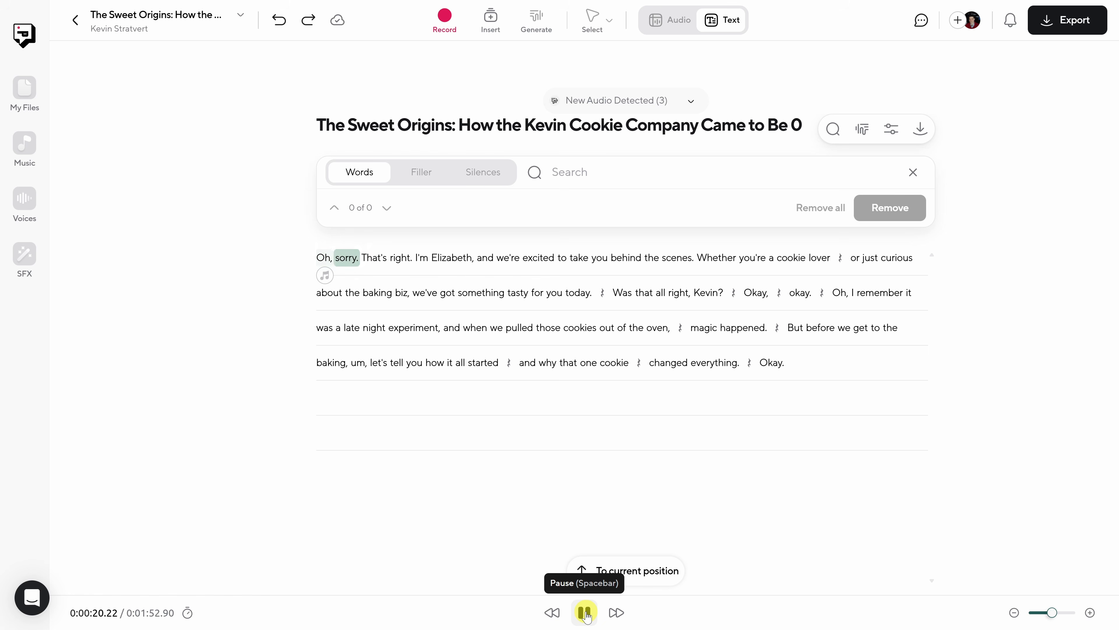
{"action": "left_click", "coordinate": [585, 613]}
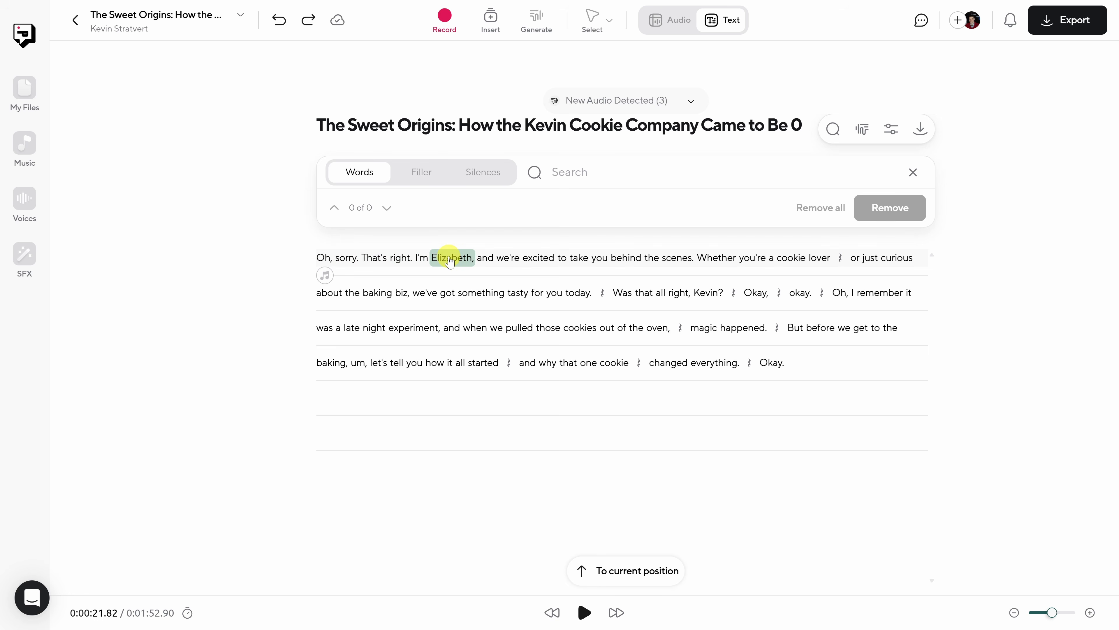
- Remove the words "Oh, sorry." from the start of the guest's transcript and play the new opening
{"action": "left_click", "coordinate": [321, 258]}
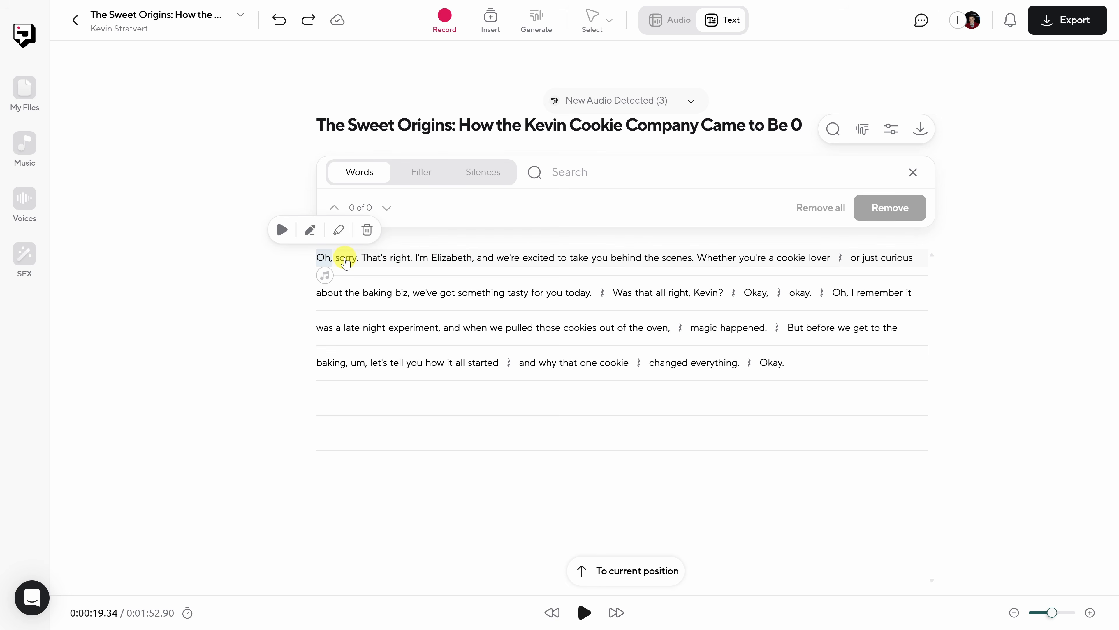
{"action": "left_click", "coordinate": [324, 258]}
{"action": "left_click_drag", "start_coordinate": [327, 257], "coordinate": [353, 260]}
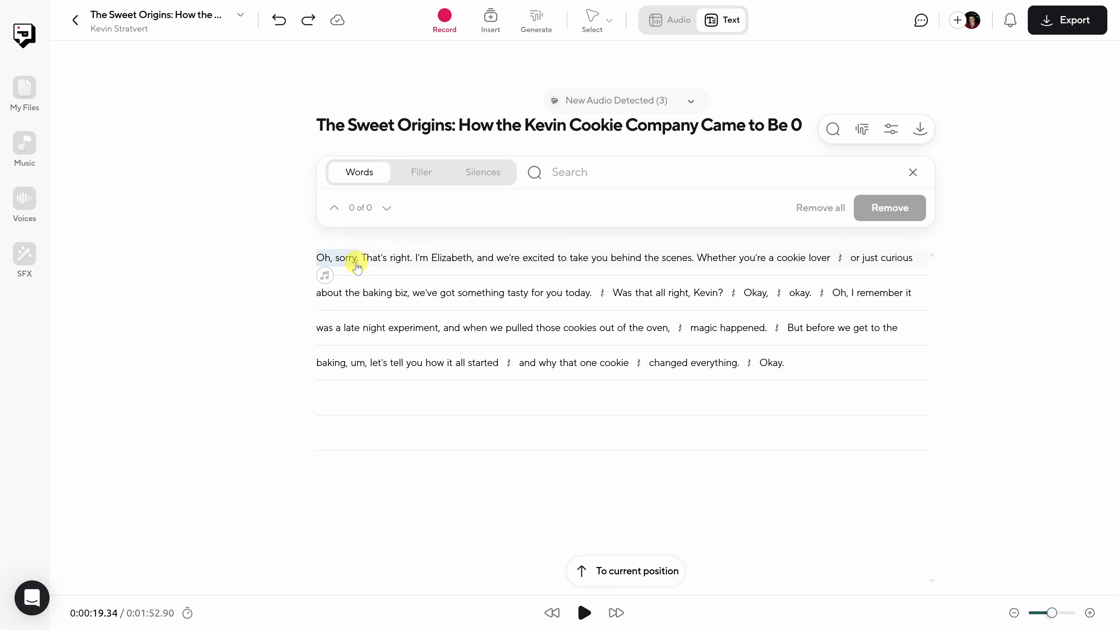
{"action": "left_click", "coordinate": [320, 230]}
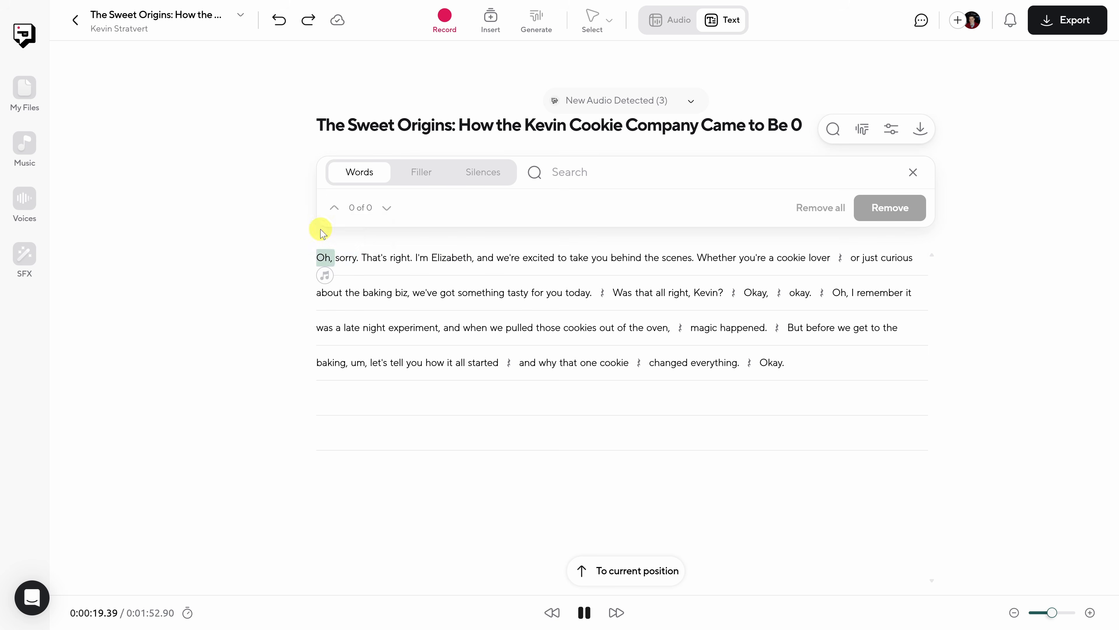
{"action": "left_click", "coordinate": [584, 612]}
{"action": "left_click_drag", "start_coordinate": [326, 260], "coordinate": [350, 259]}
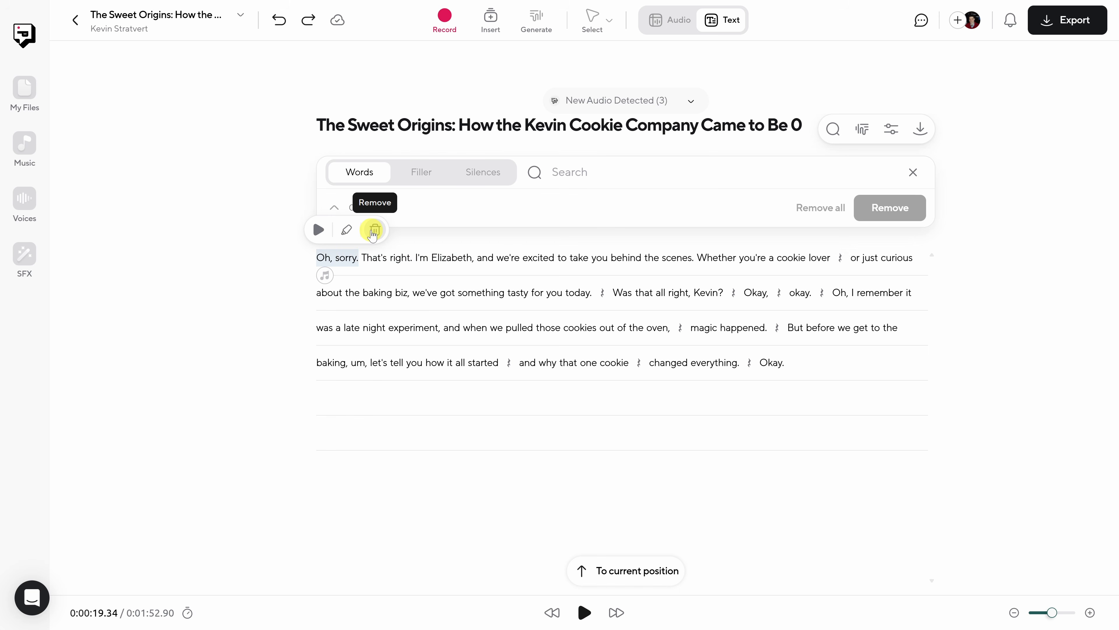
{"action": "left_click", "coordinate": [374, 232]}
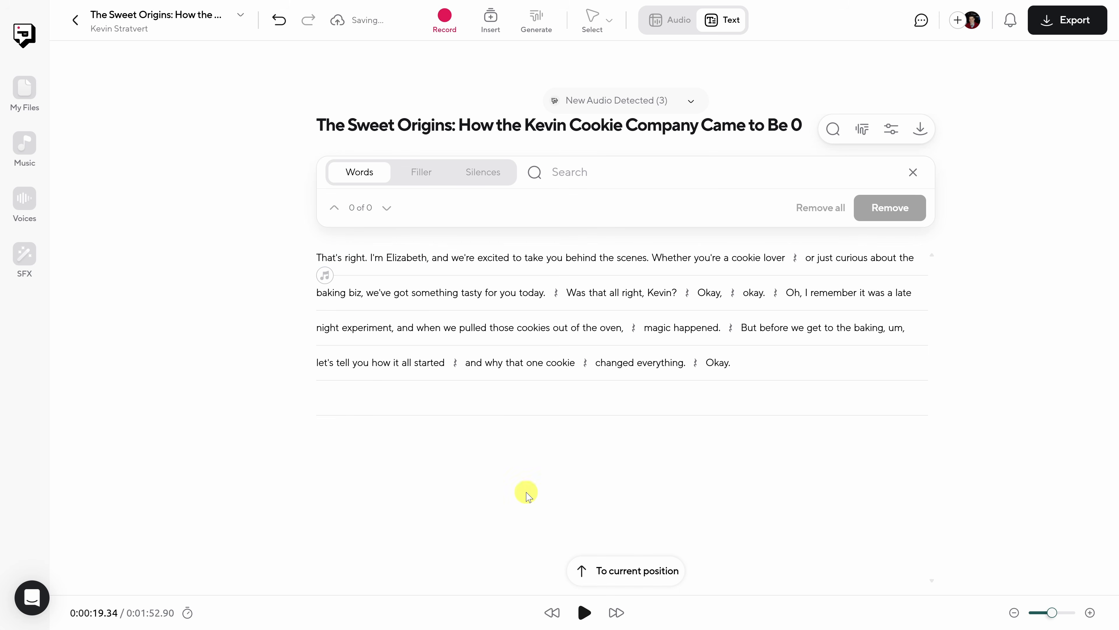
{"action": "left_click", "coordinate": [584, 612]}
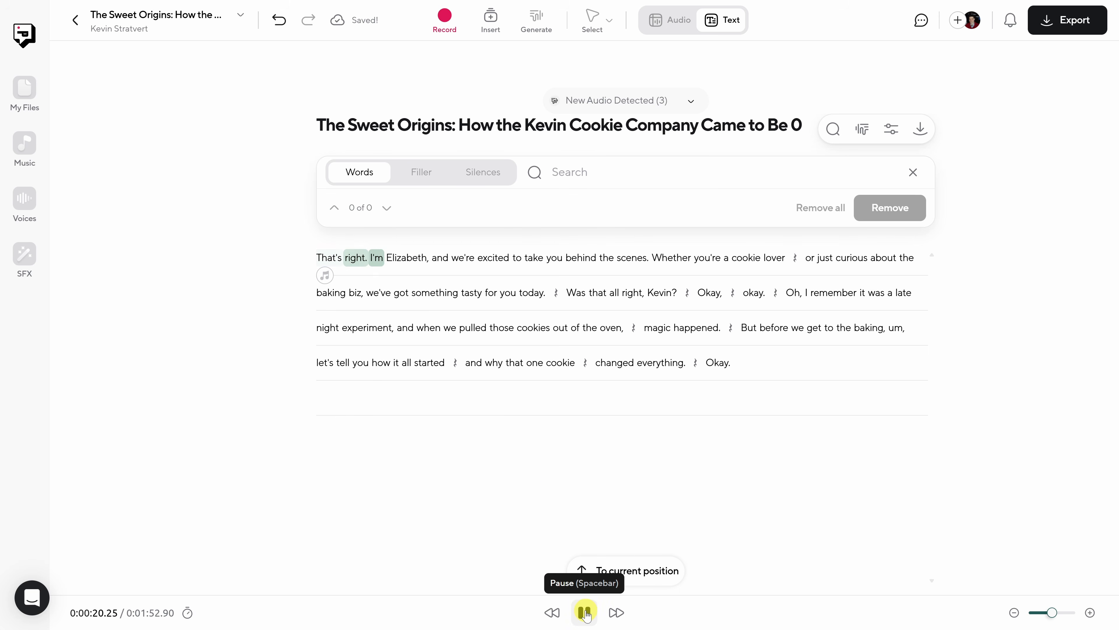
{"action": "left_click", "coordinate": [585, 613]}
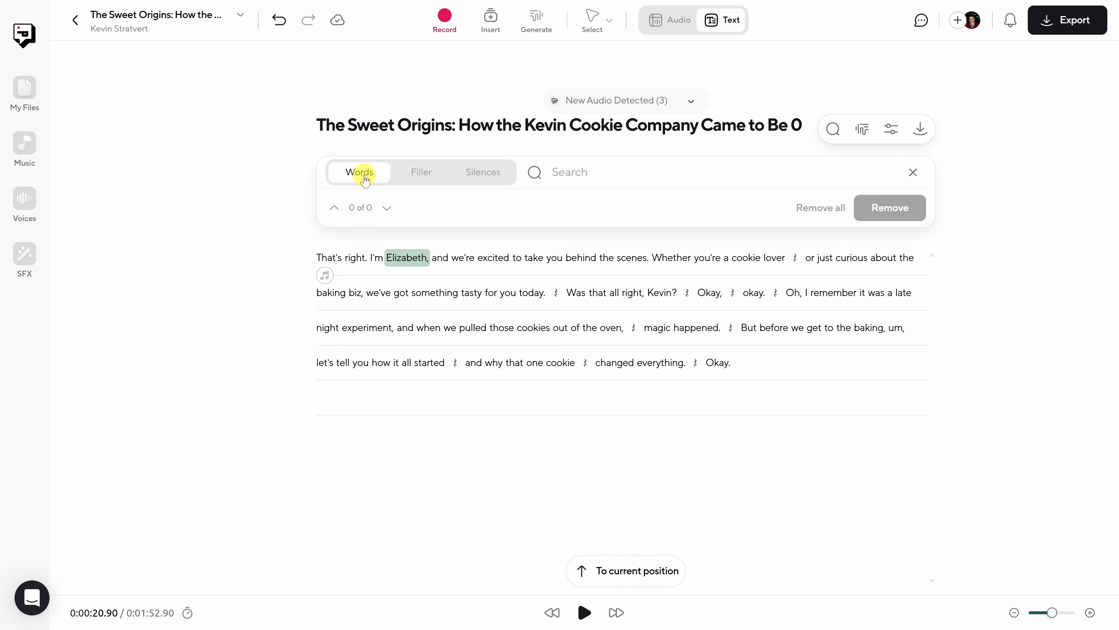
- Search the transcript for "magic", then find filler words and remove the "um" before "let's tell you"
{"action": "left_click", "coordinate": [571, 173]}
{"action": "type", "text": "magic"}
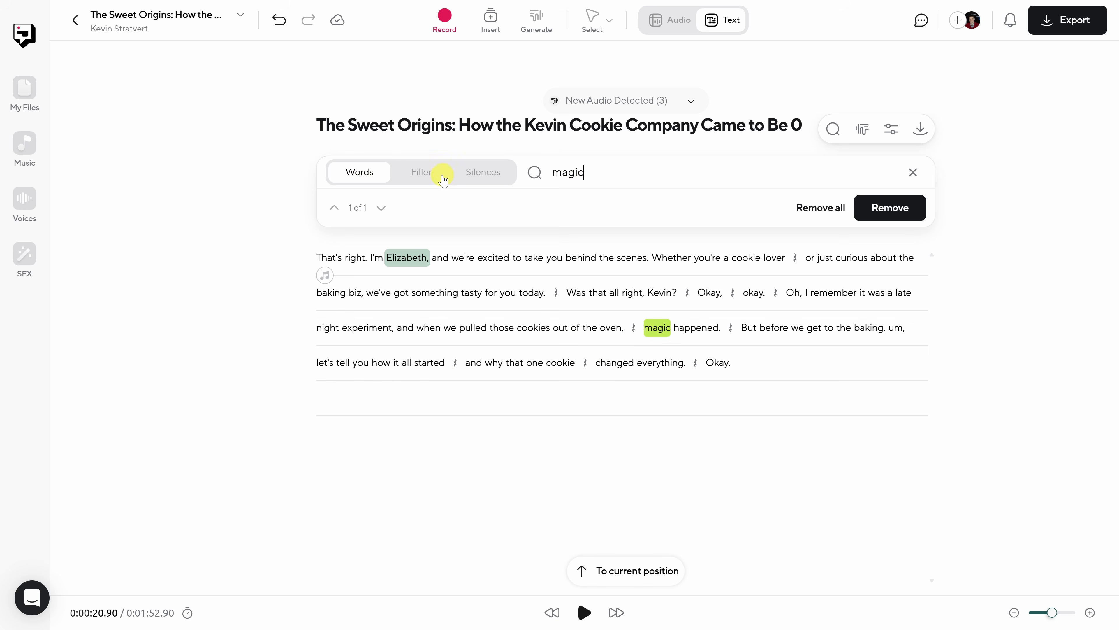
{"action": "left_click", "coordinate": [420, 180]}
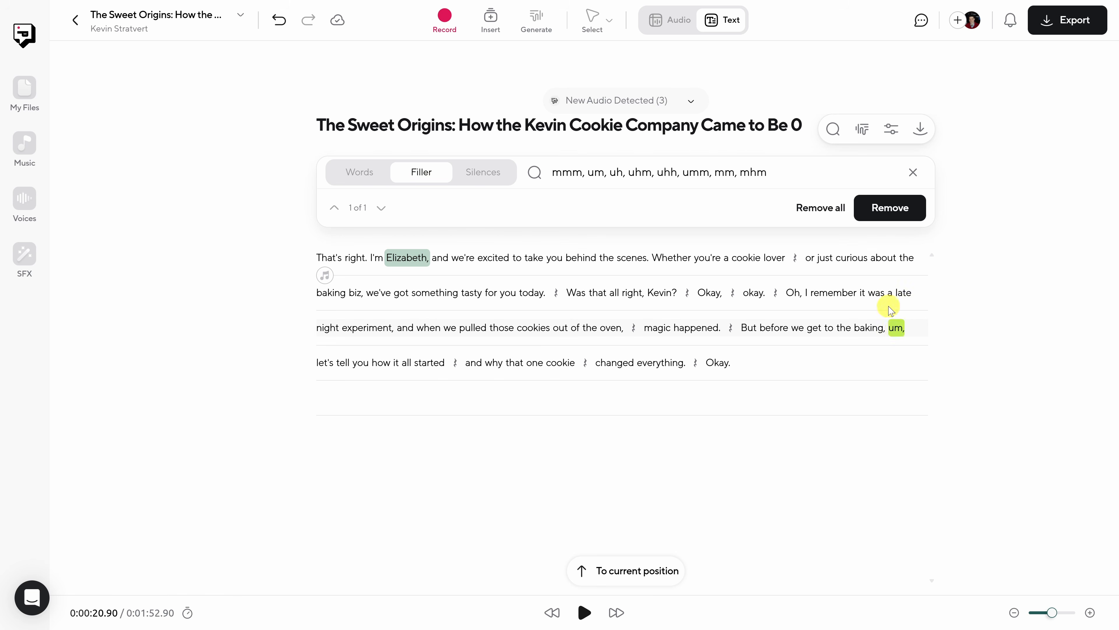
{"action": "left_click", "coordinate": [890, 211]}
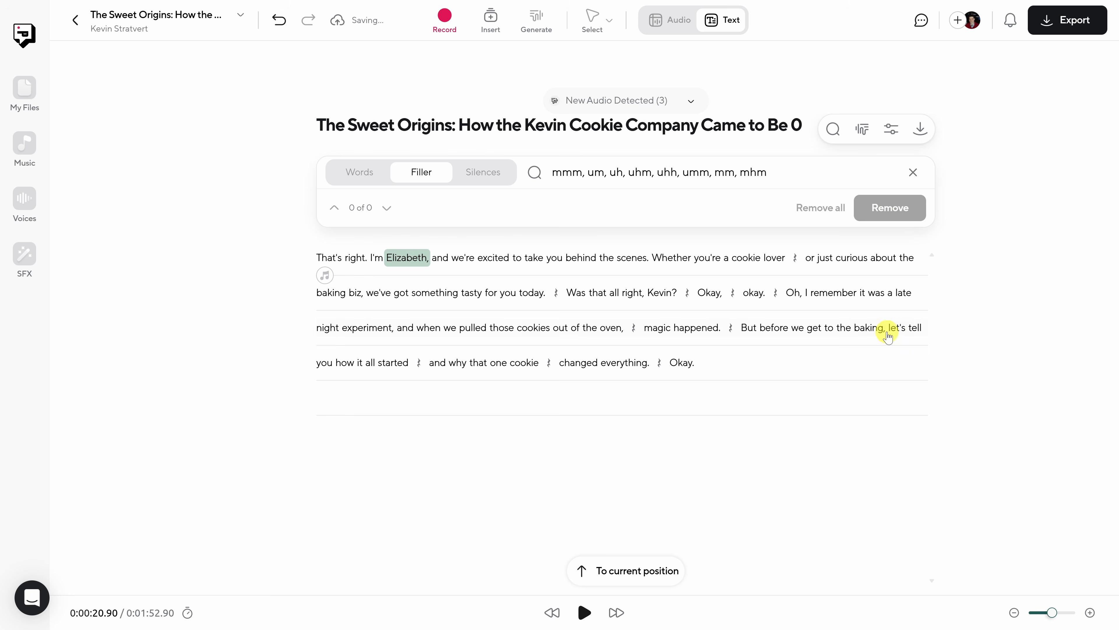
- Find silences longer than 0.5 seconds and play the transcript from "Whether" through the first pause
{"action": "left_click", "coordinate": [485, 173]}
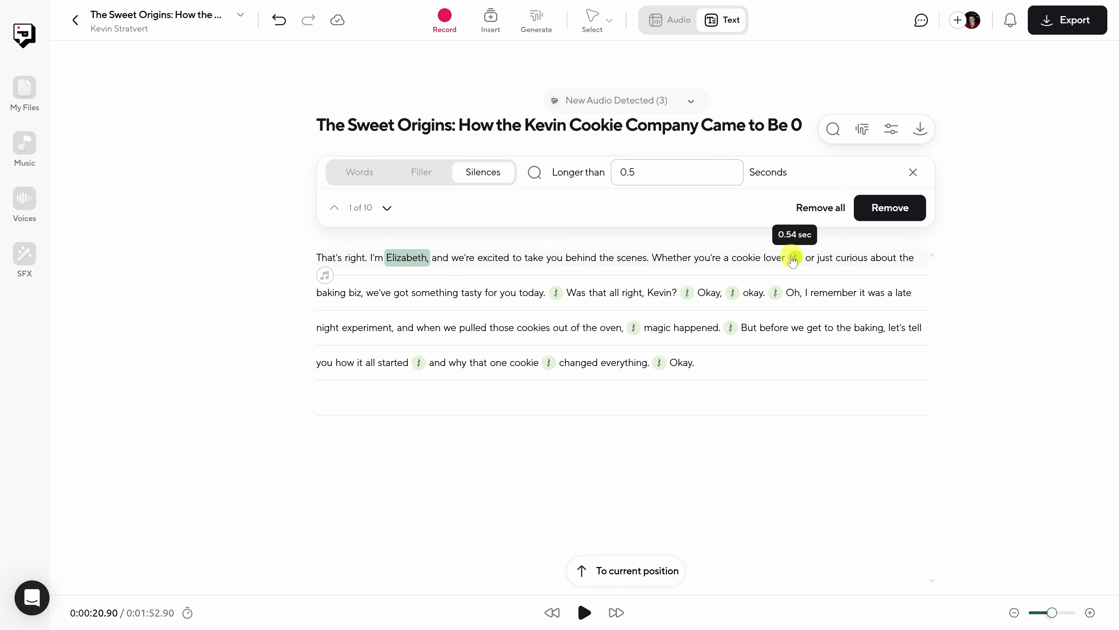
{"action": "double_click", "coordinate": [677, 257]}
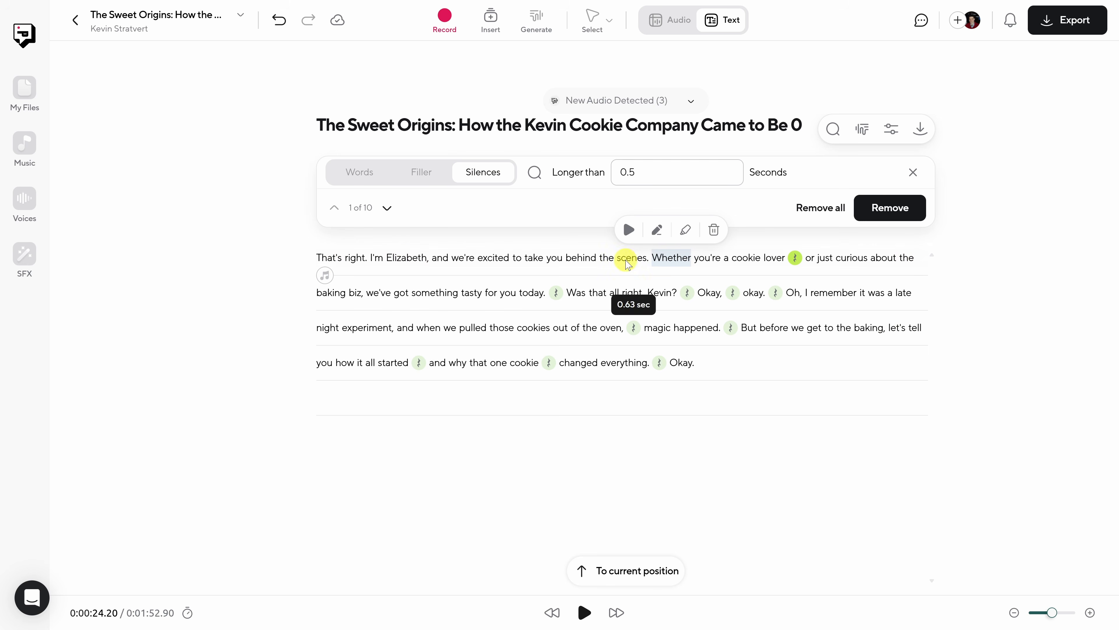
{"action": "left_click", "coordinate": [630, 230]}
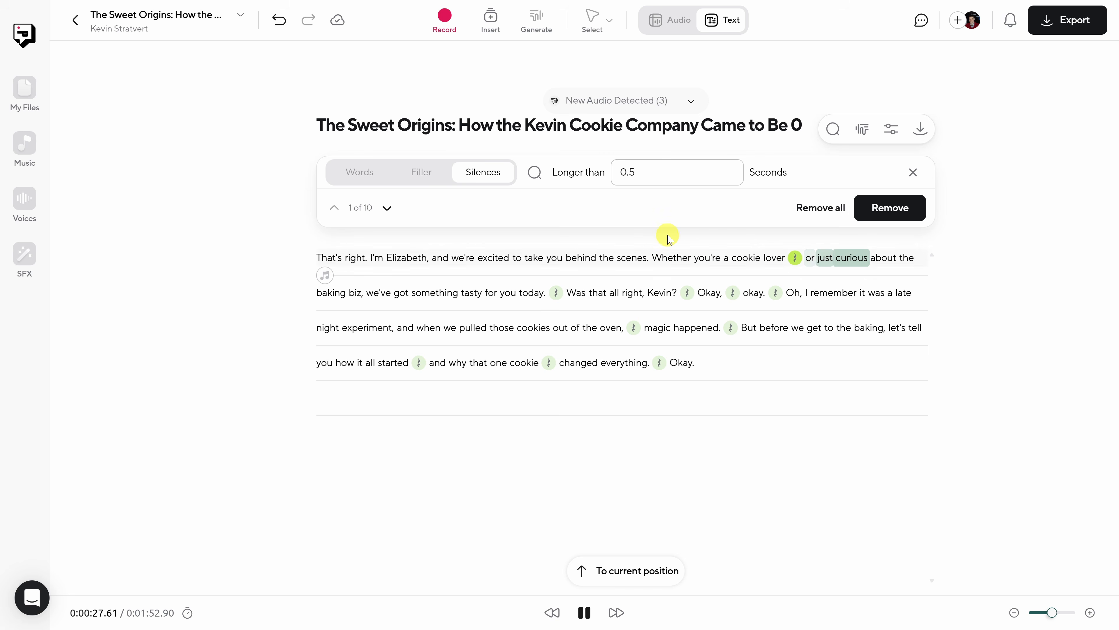
{"action": "left_click", "coordinate": [581, 617]}
- Delete the silence between "cookie lover" and "or just curious" and play the sentence from "Whether"
{"action": "mouse_move", "coordinate": [798, 260]}
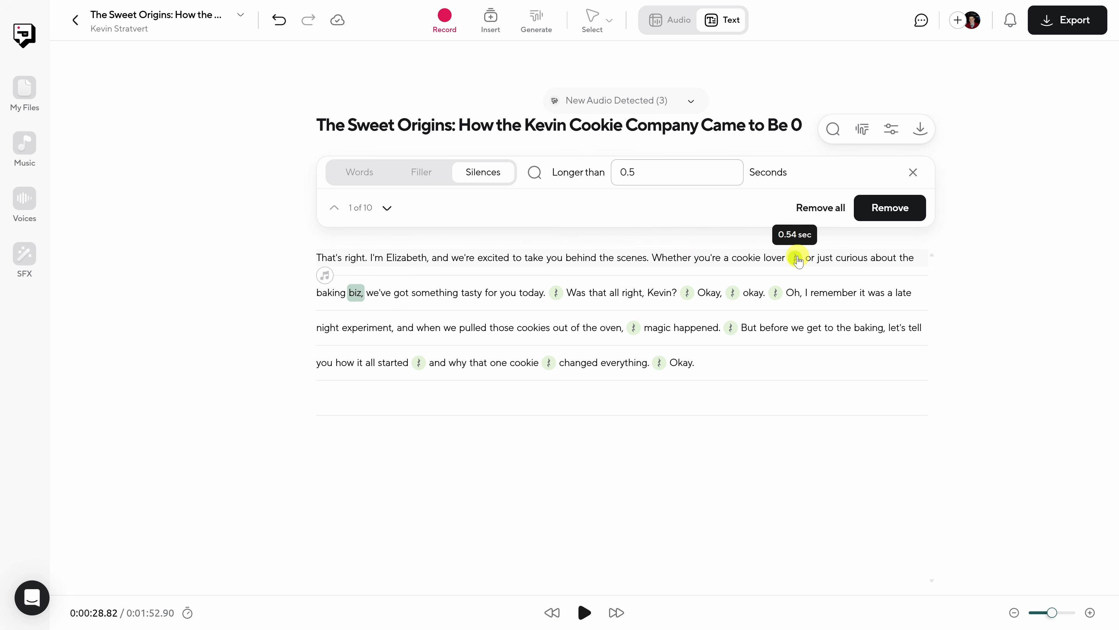
{"action": "left_click", "coordinate": [798, 259]}
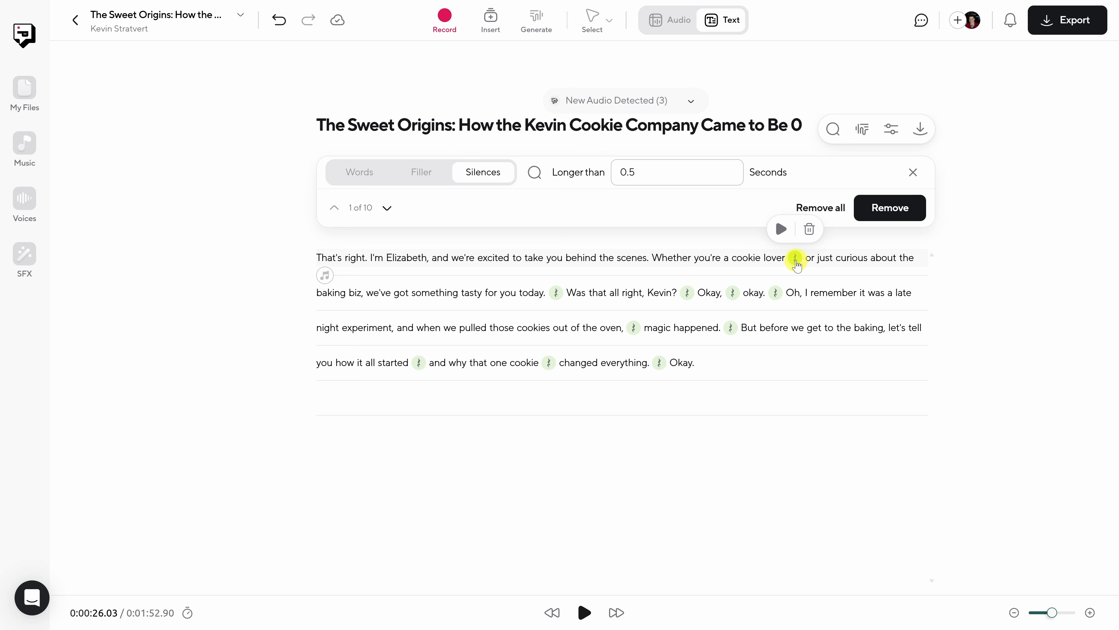
{"action": "left_click", "coordinate": [809, 229]}
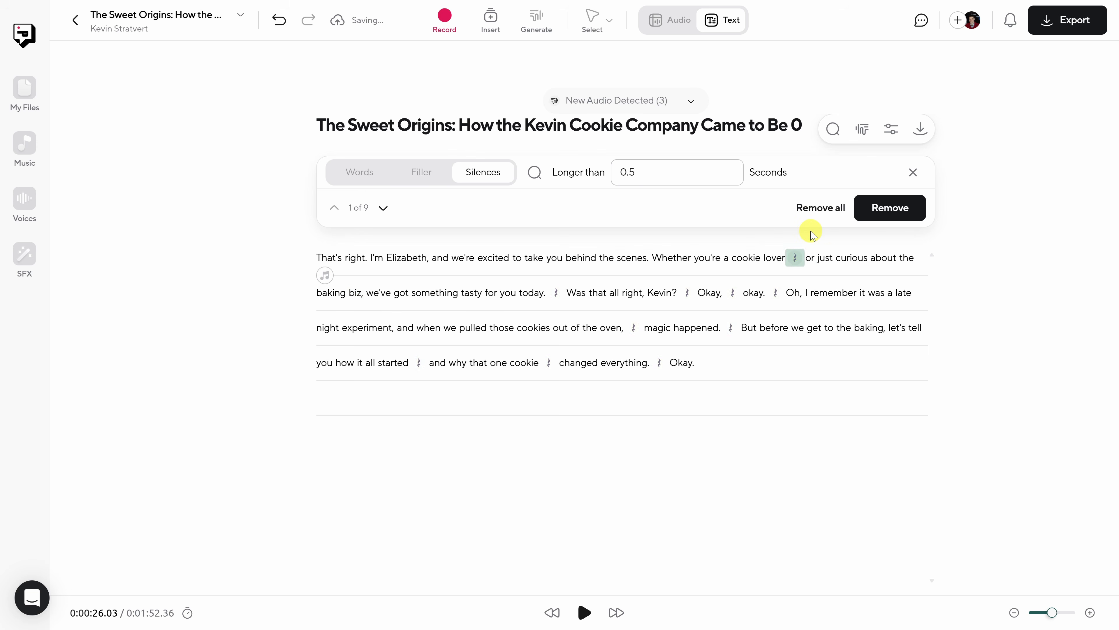
{"action": "left_click", "coordinate": [665, 261]}
{"action": "left_click", "coordinate": [585, 614]}
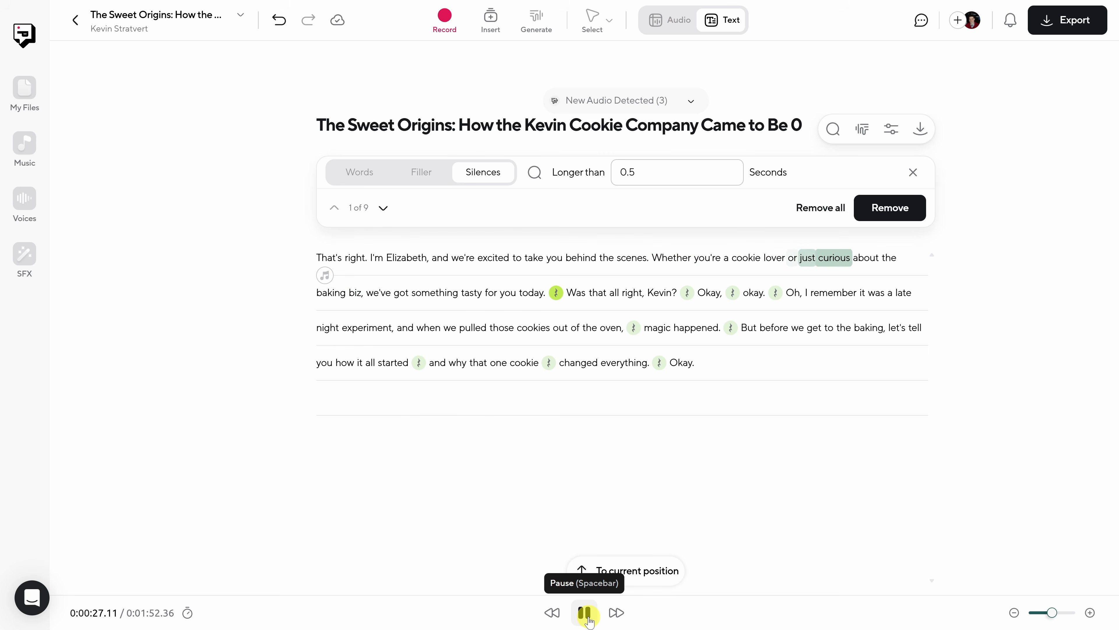
{"action": "left_click", "coordinate": [590, 621]}
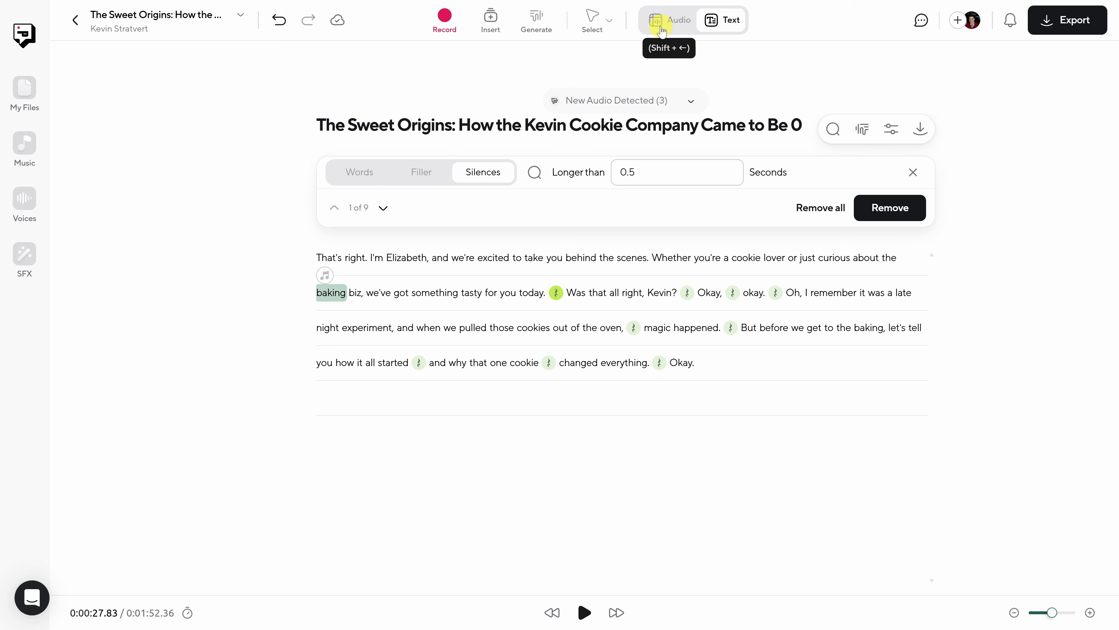
- Return to the audio timeline and play the edited guest clips from 0:00:18.31
{"action": "key", "text": "shift+Left"}
{"action": "key", "text": "shift+Right"}
{"action": "key", "text": "shift+Left"}
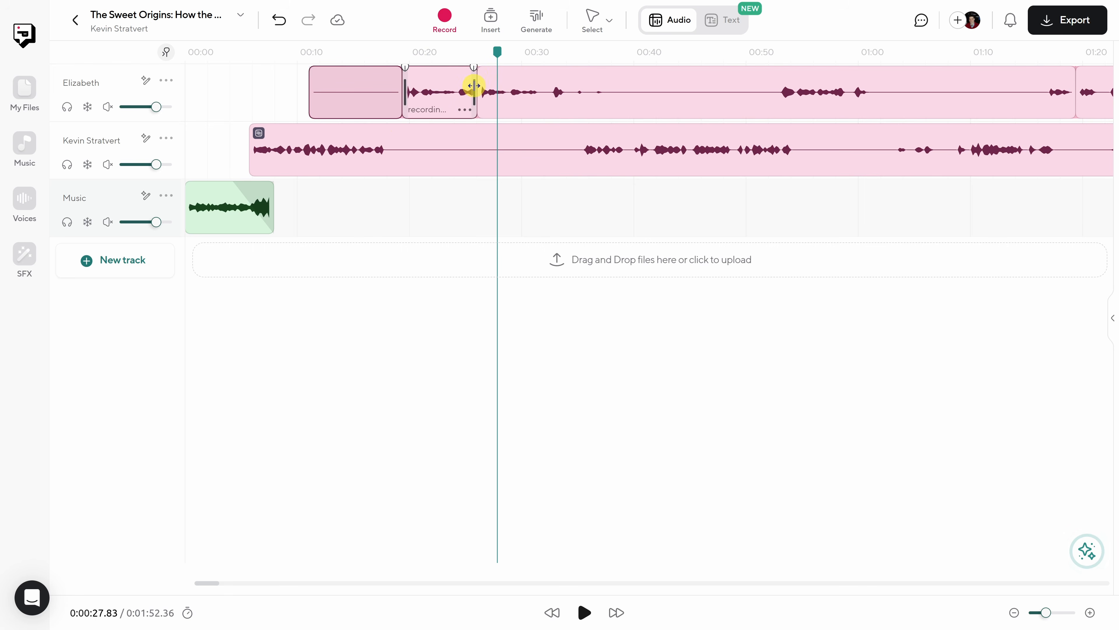
{"action": "left_click", "coordinate": [390, 53]}
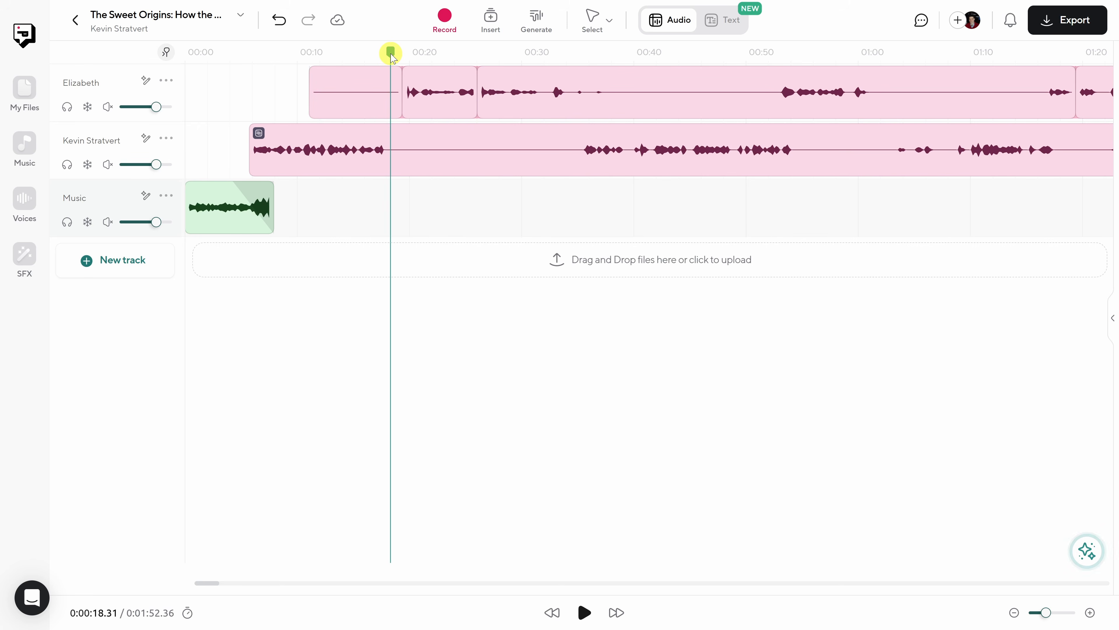
{"action": "key", "text": "space"}
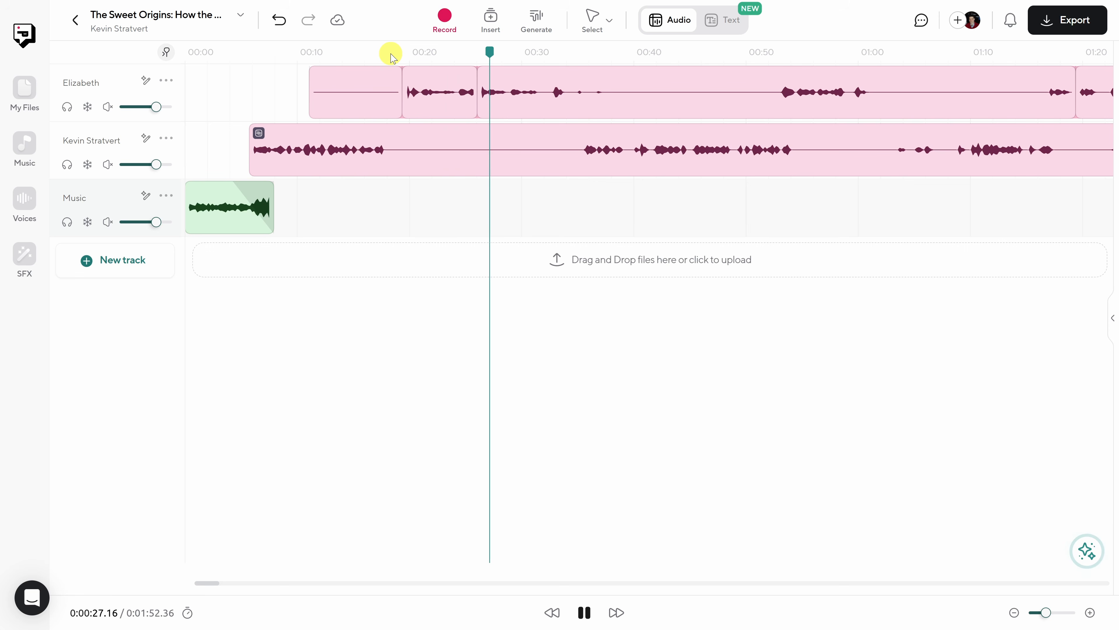
{"action": "key", "text": "space"}
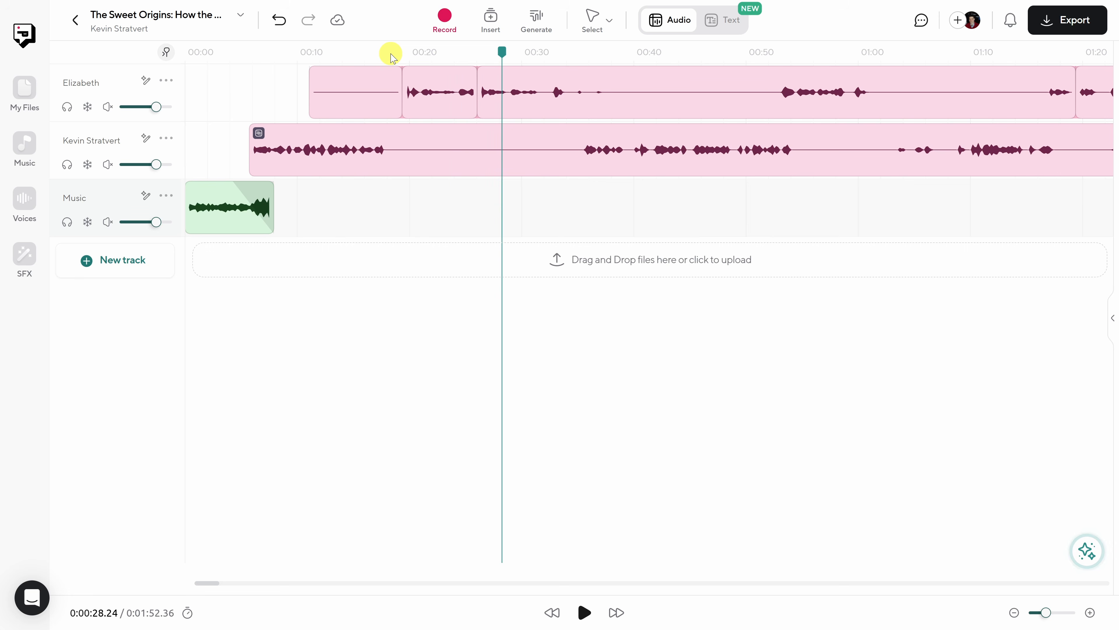
- Undo the deletion of the silence in the guest's track
{"action": "key", "text": "ctrl+z"}
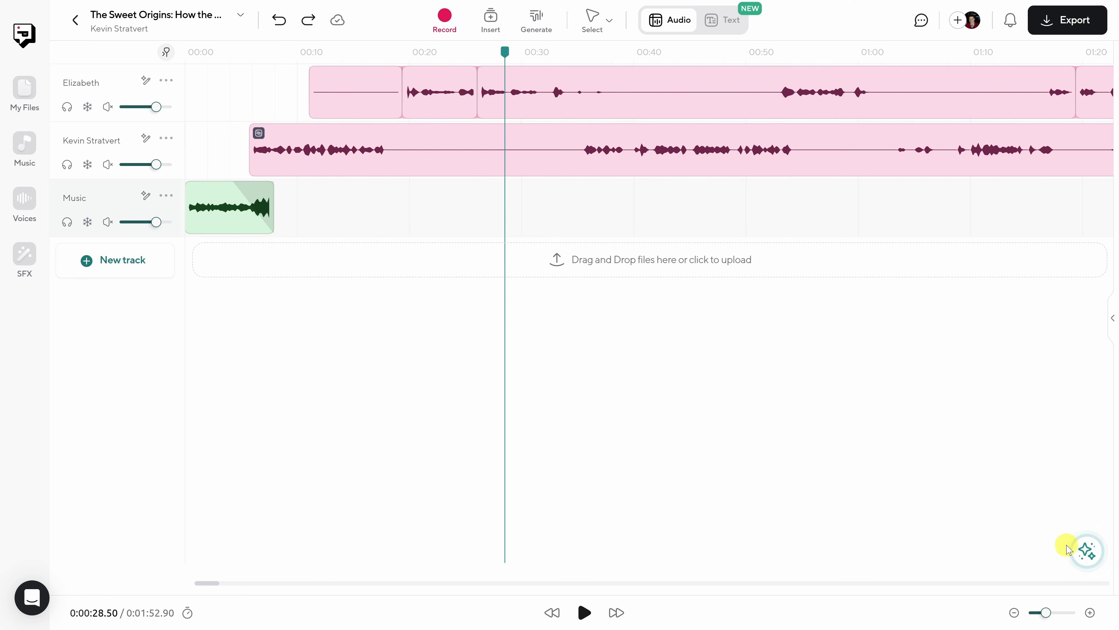
- Apply the AI Assistant's studio-quality noise removal and dynamic range optimization, and play the guest's enhanced opening
{"action": "left_click", "coordinate": [1086, 553]}
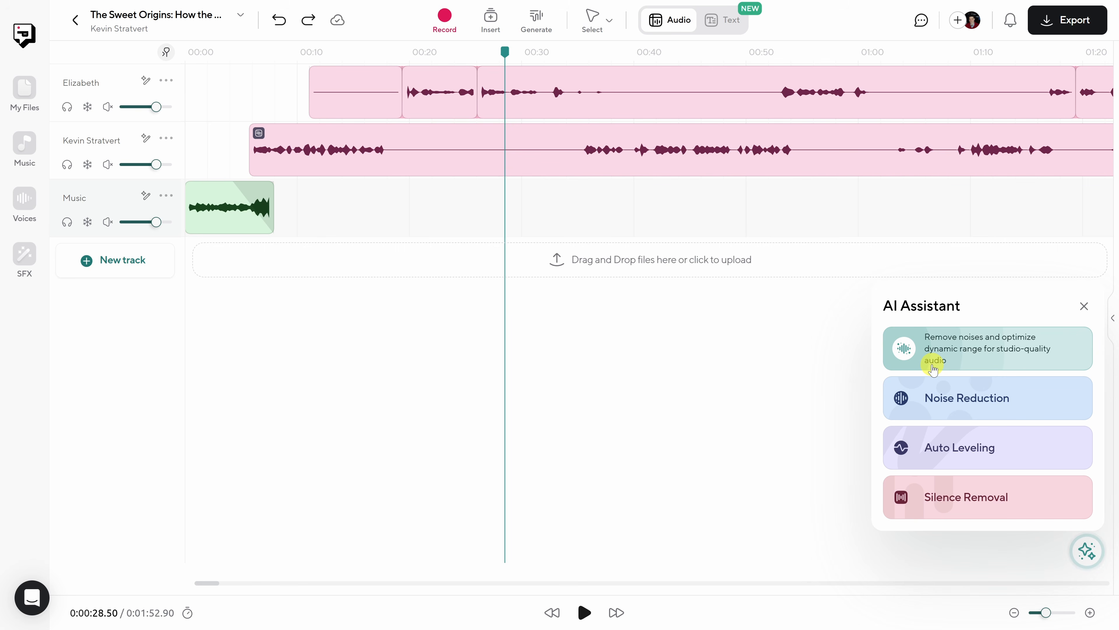
{"action": "left_click", "coordinate": [974, 365]}
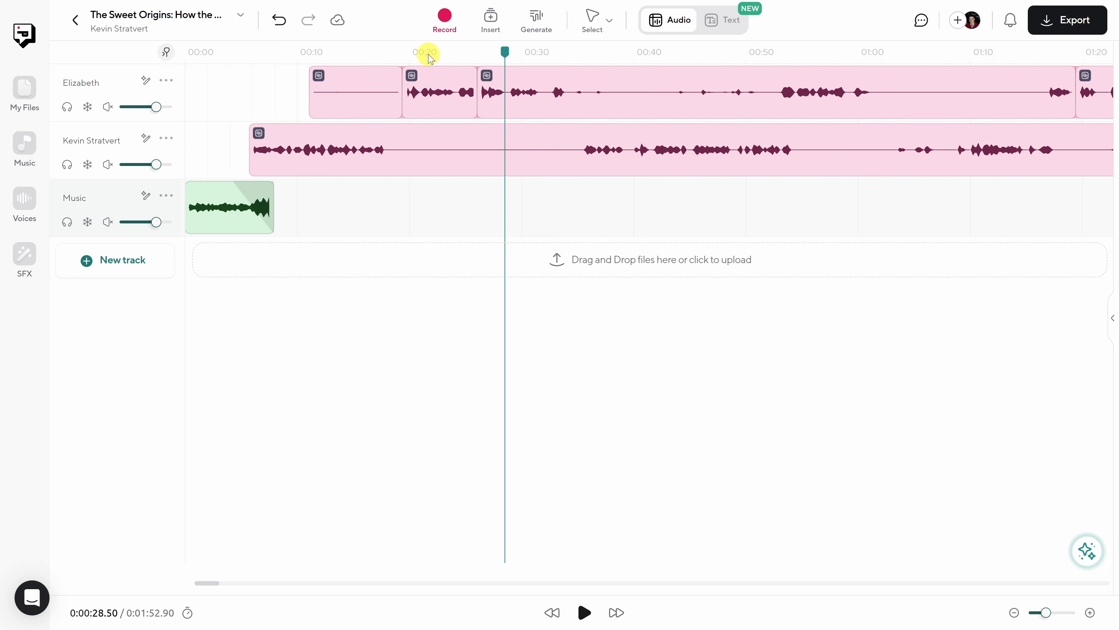
{"action": "left_click", "coordinate": [418, 58]}
{"action": "key", "text": "space"}
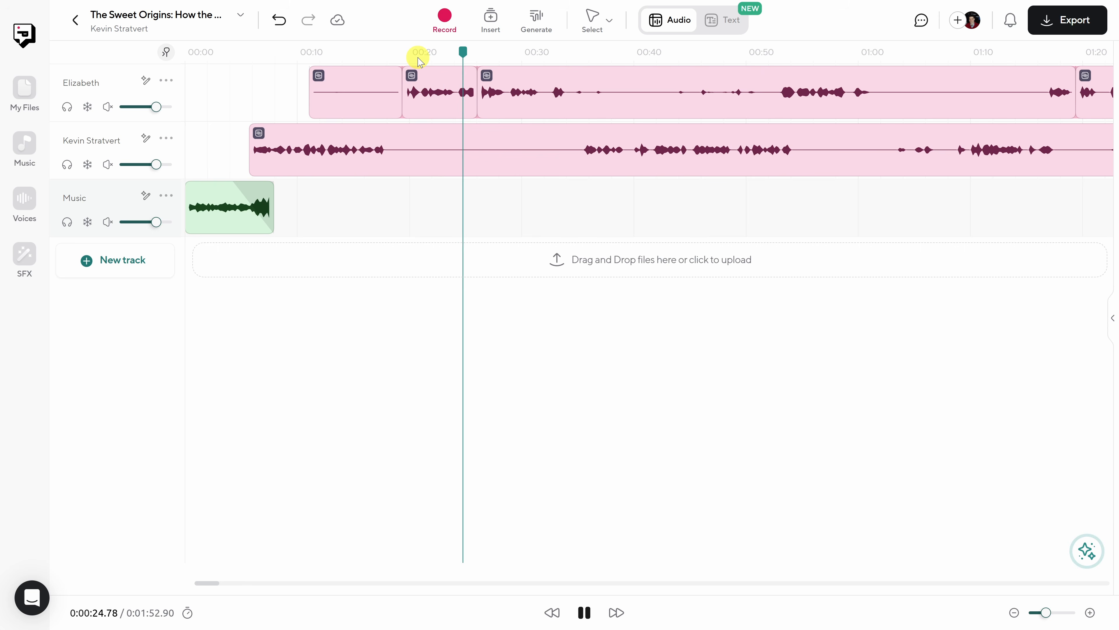
{"action": "key", "text": "space"}
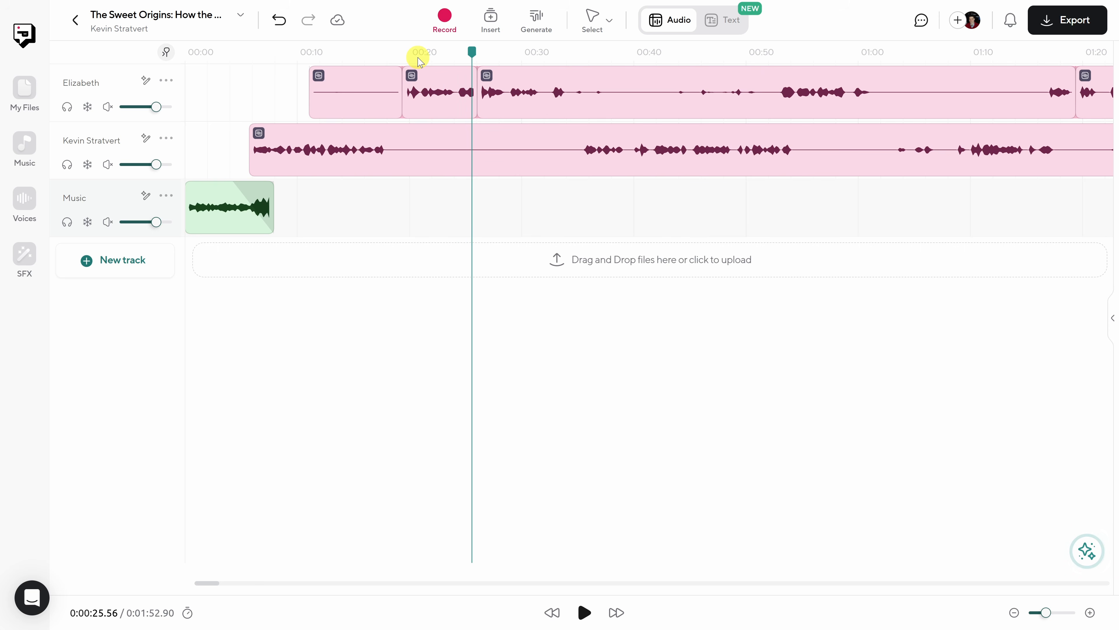
{"action": "key", "text": "Left"}
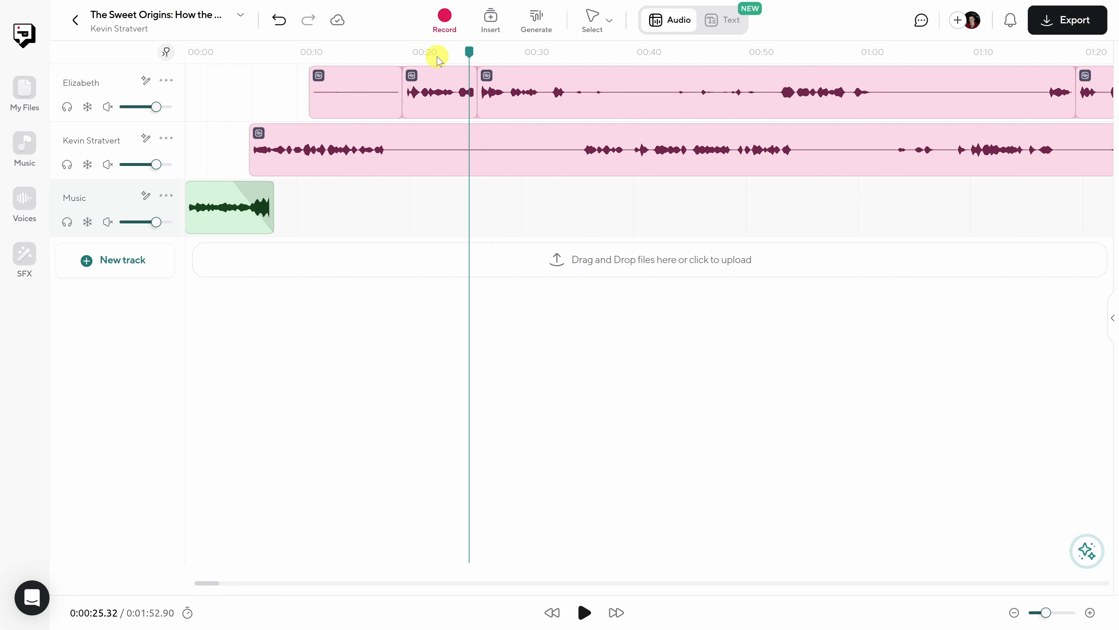
- Play the transition from the end of the intro music into the host's introduction
{"action": "left_click", "coordinate": [265, 53]}
{"action": "key", "text": "space"}
{"action": "key", "text": "space"}
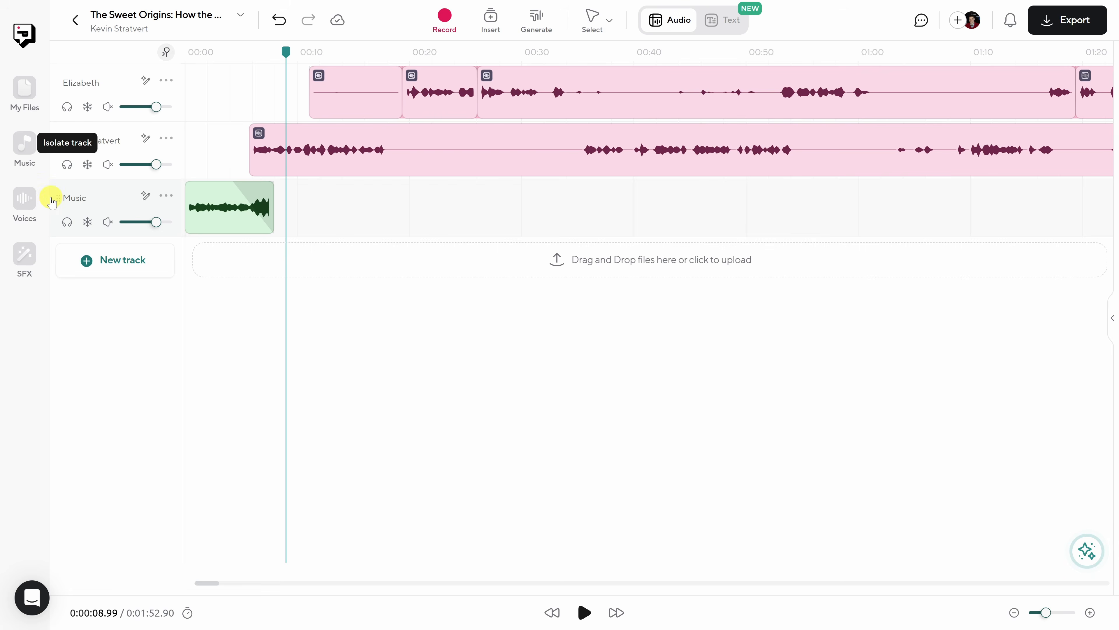
- Browse the list of stock AI voices available for the project
{"action": "left_click", "coordinate": [30, 205]}
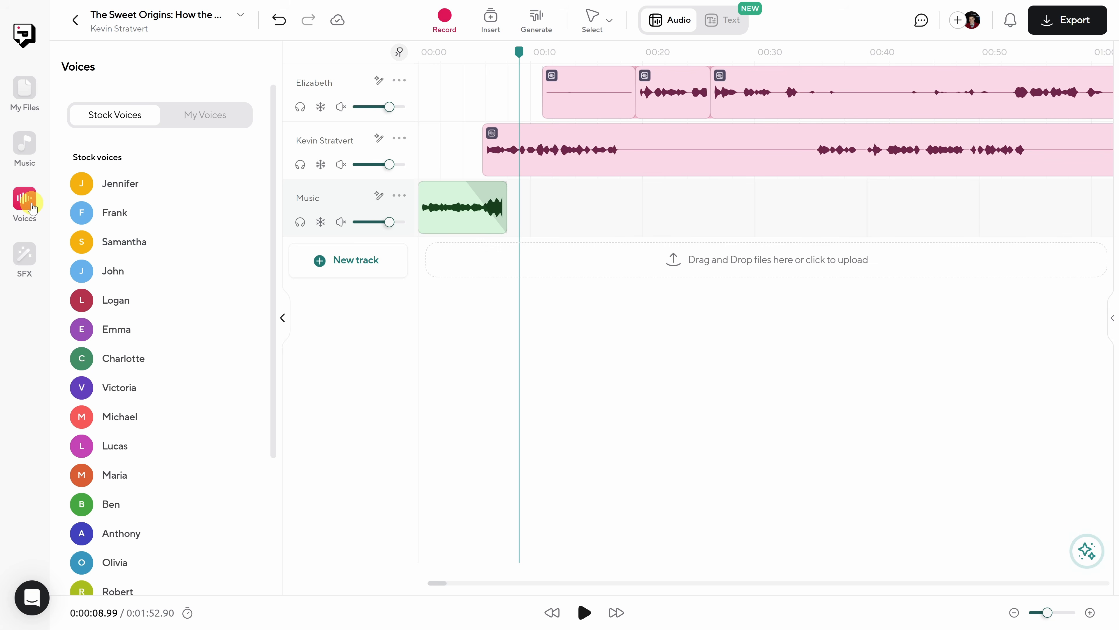
{"action": "mouse_move", "coordinate": [124, 187]}
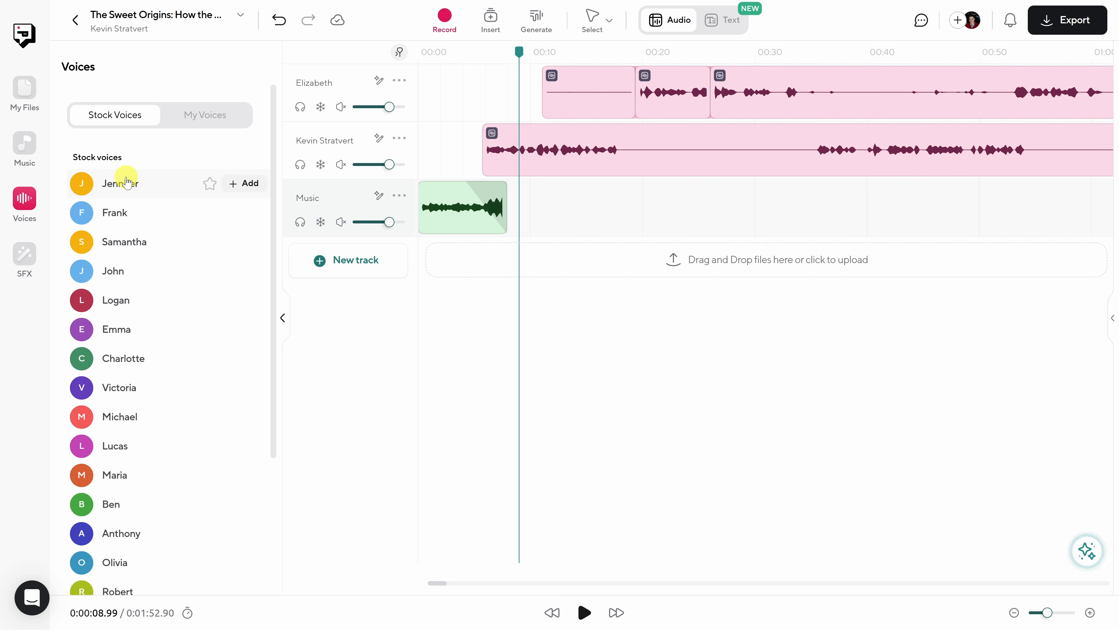
{"action": "scroll", "coordinate": [125, 190], "scroll_direction": "down", "scroll_amount": 3}
{"action": "scroll", "coordinate": [160, 547], "scroll_direction": "up", "scroll_amount": 3}
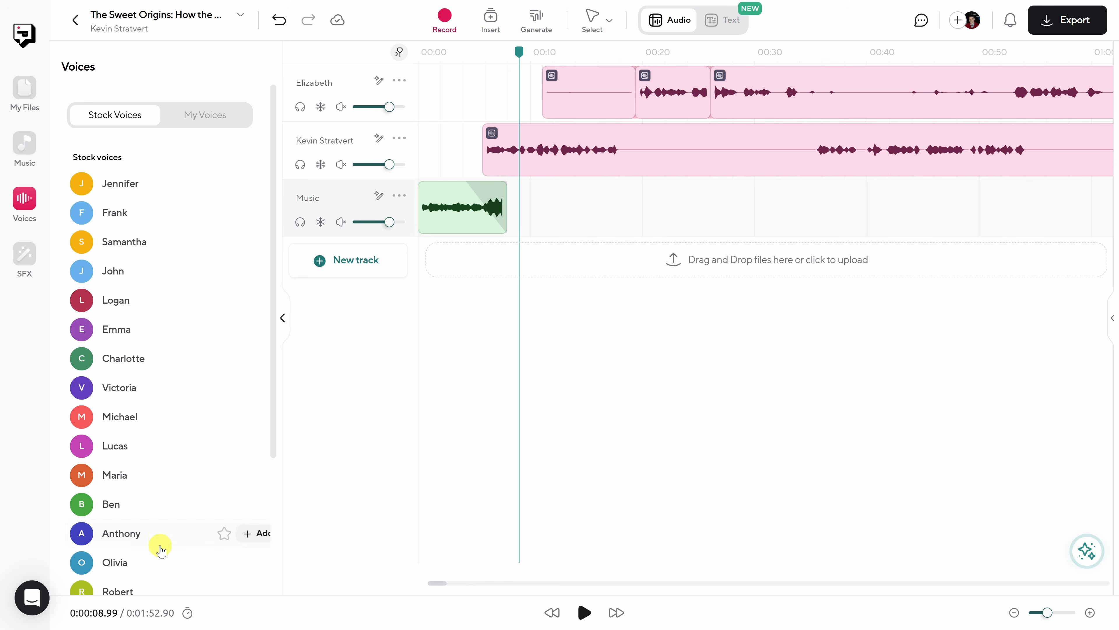
- Start creating a digital copy of the host's voice and proceed through the introduction, microphone test and recording tips
{"action": "left_click", "coordinate": [199, 126]}
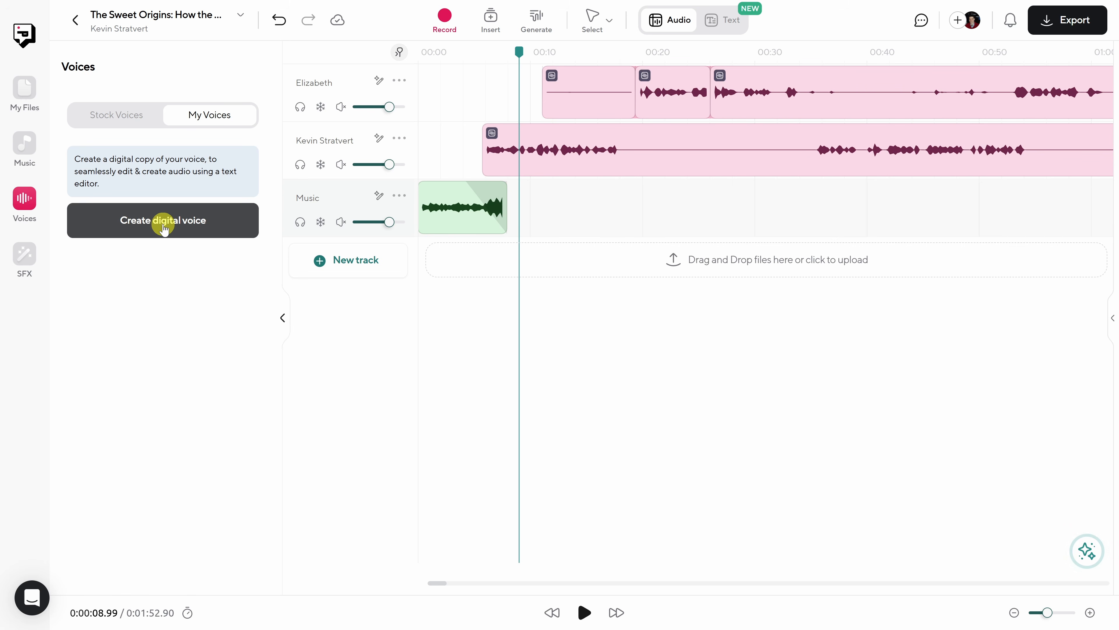
{"action": "left_click", "coordinate": [163, 224]}
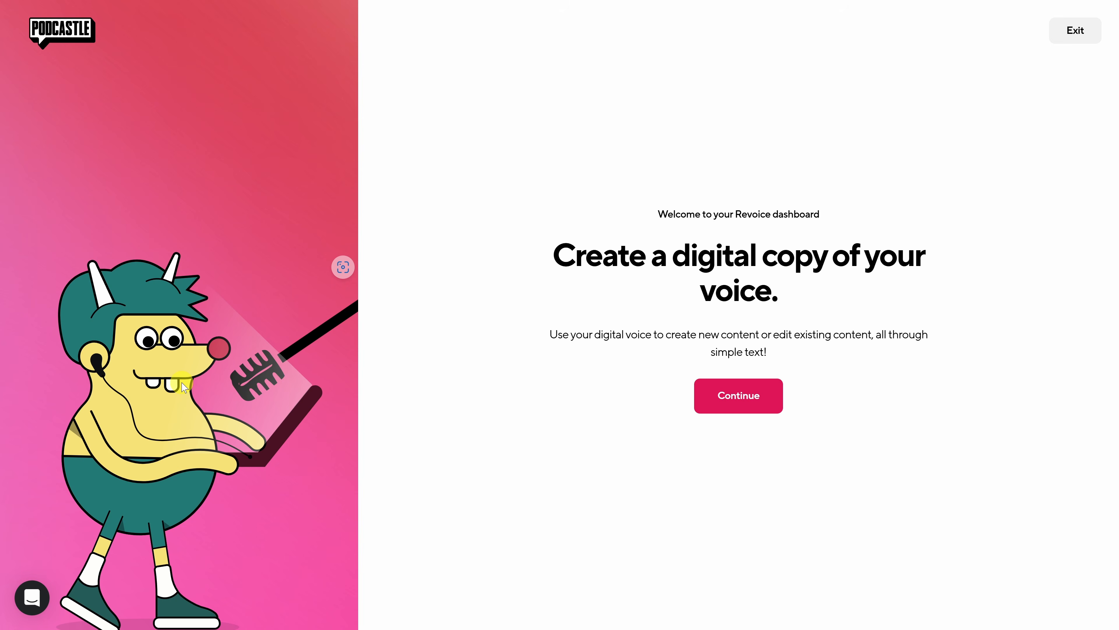
{"action": "left_click", "coordinate": [750, 390]}
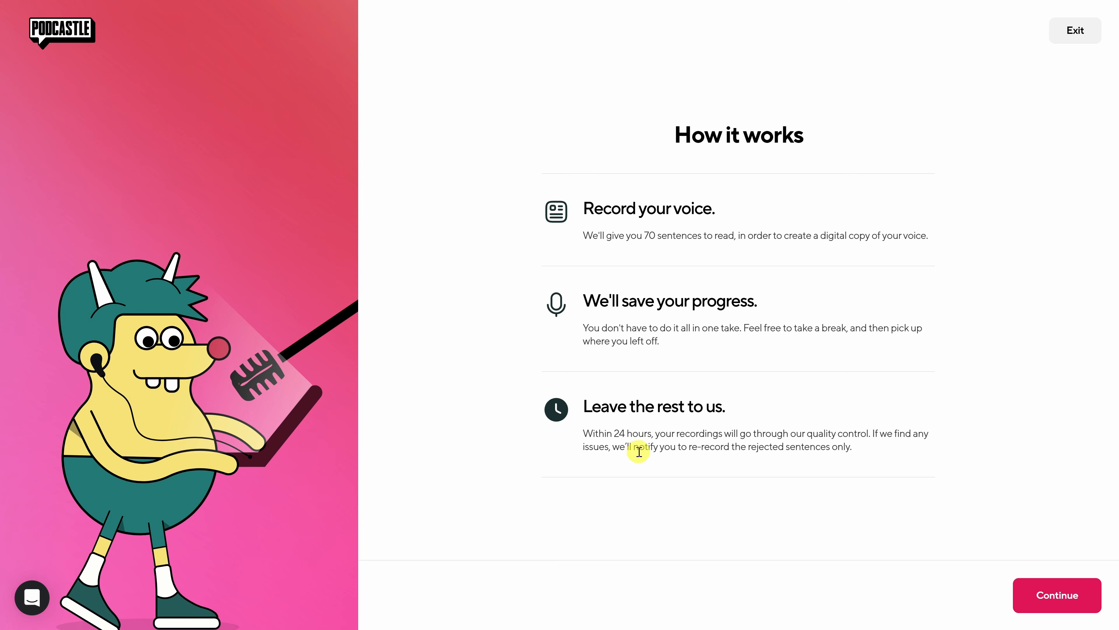
{"action": "left_click", "coordinate": [1038, 595]}
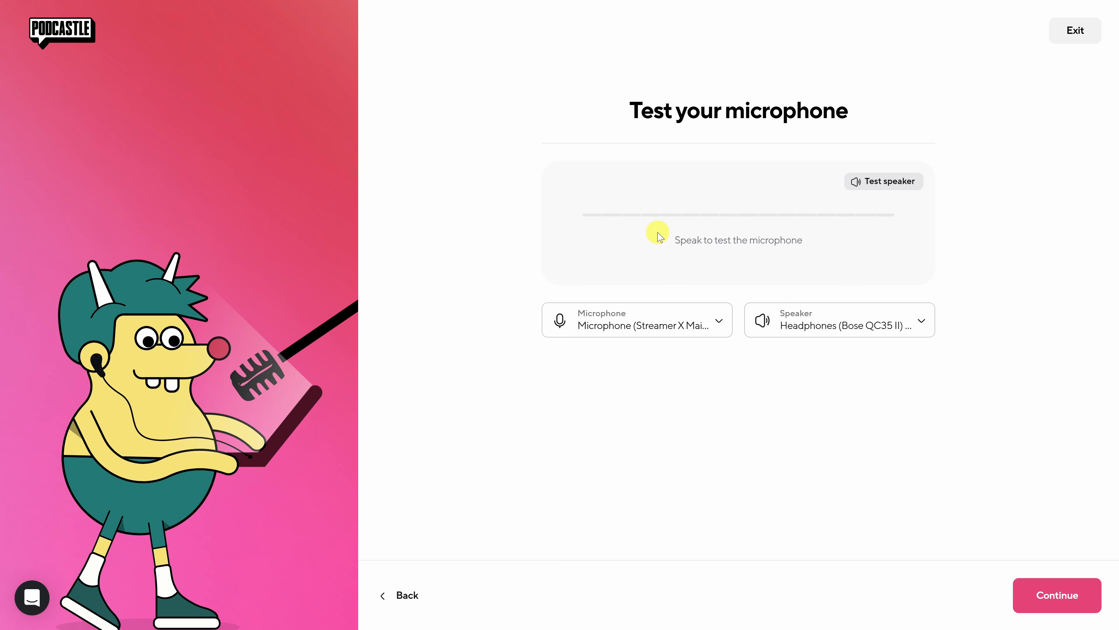
{"action": "left_click", "coordinate": [1075, 599]}
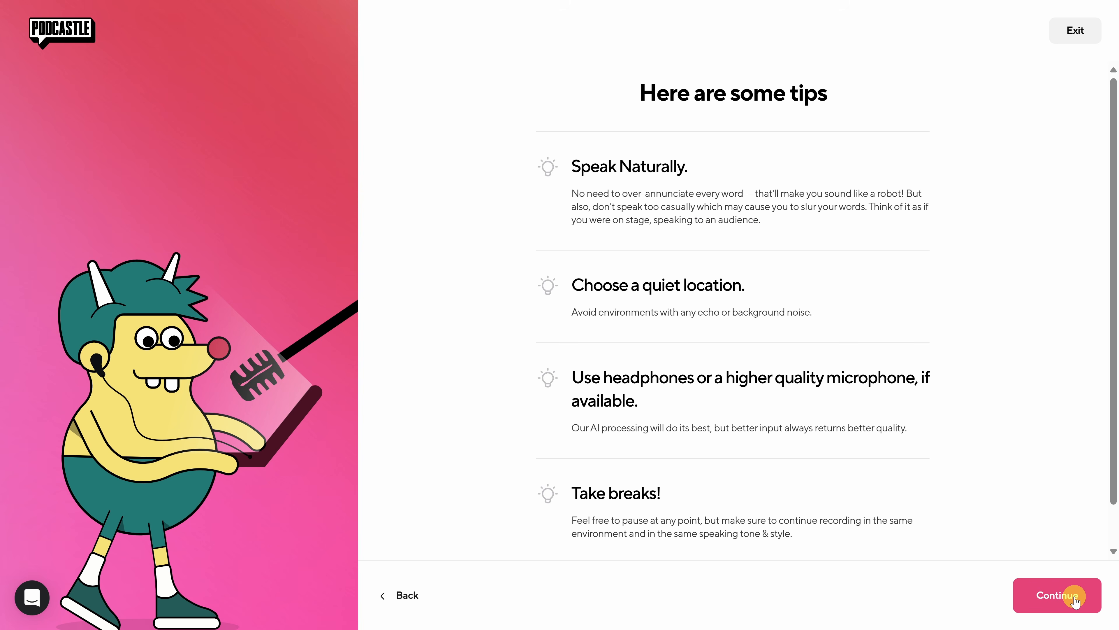
{"action": "left_click", "coordinate": [1075, 600]}
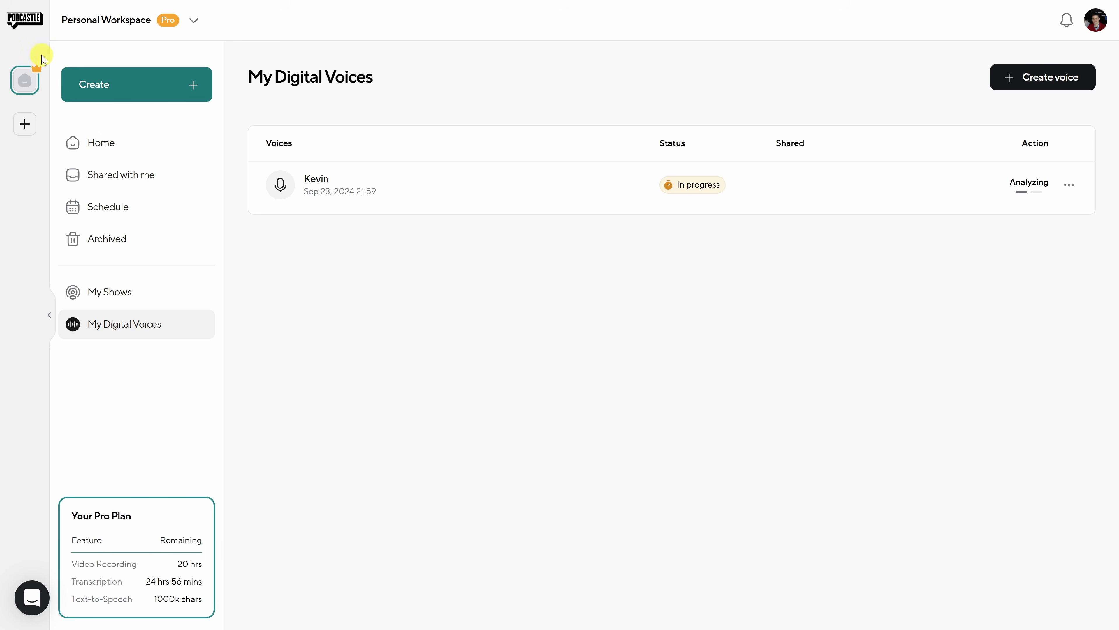
- Return to the workspace home and reopen the Sweet Origins project for editing
{"action": "left_click", "coordinate": [33, 27]}
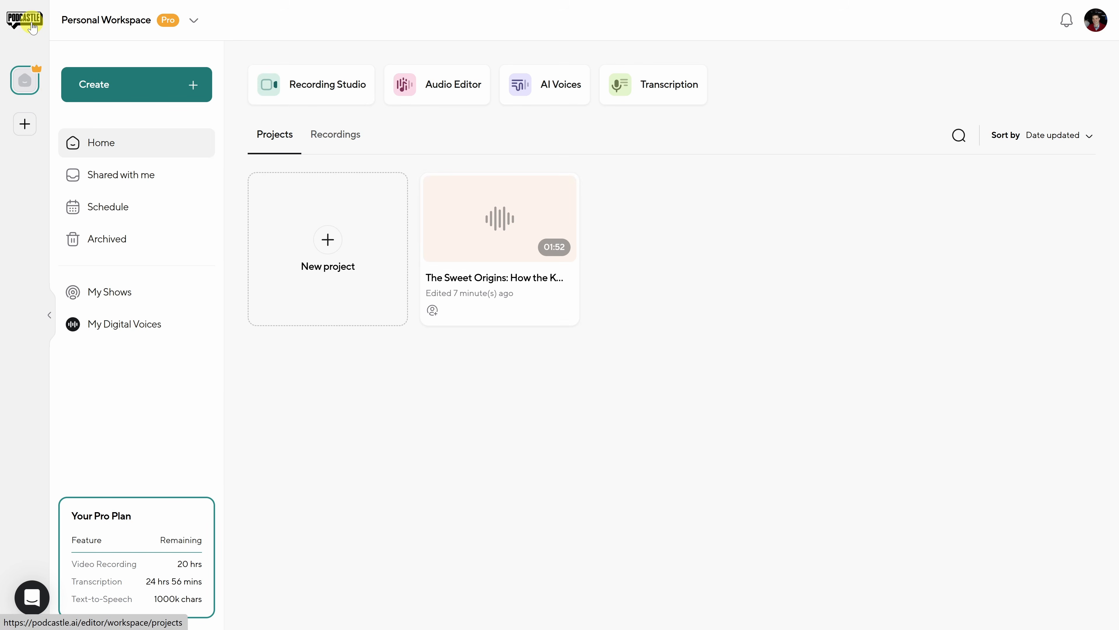
{"action": "mouse_move", "coordinate": [430, 227]}
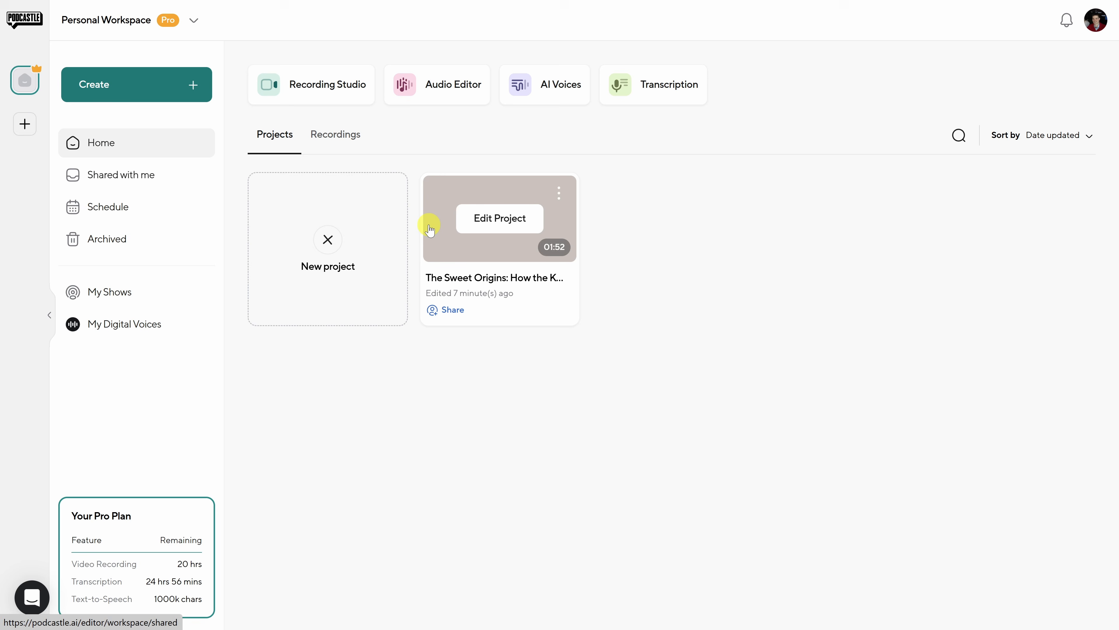
{"action": "left_click", "coordinate": [496, 225]}
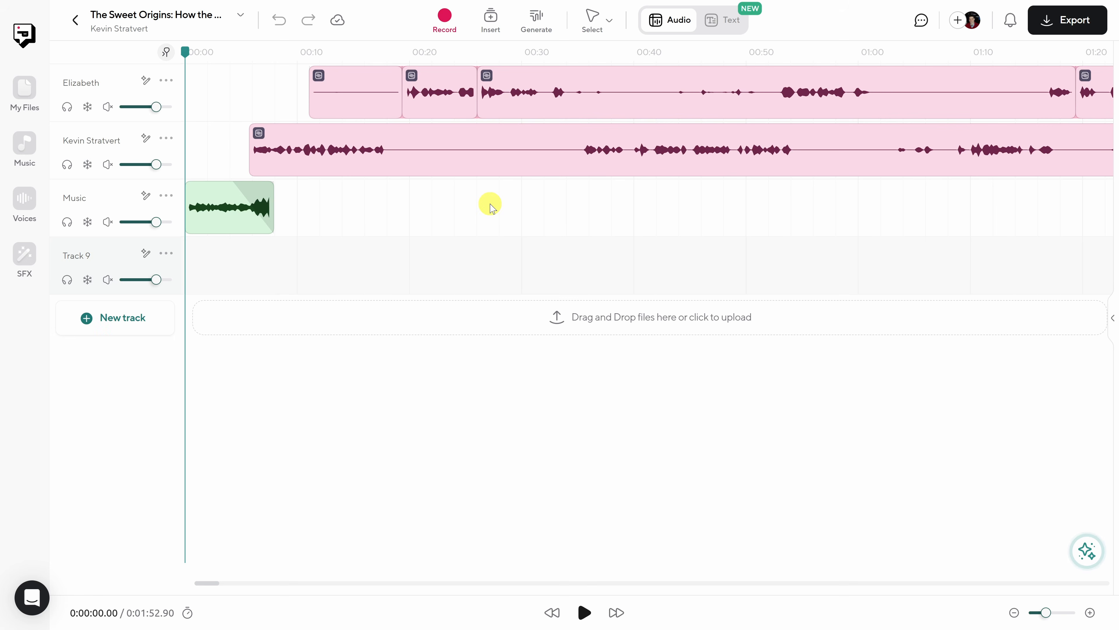
- Generate a text-to-speech clip reading "The Cookie Chronicles" with the host's own digital voice
{"action": "left_click", "coordinate": [27, 205]}
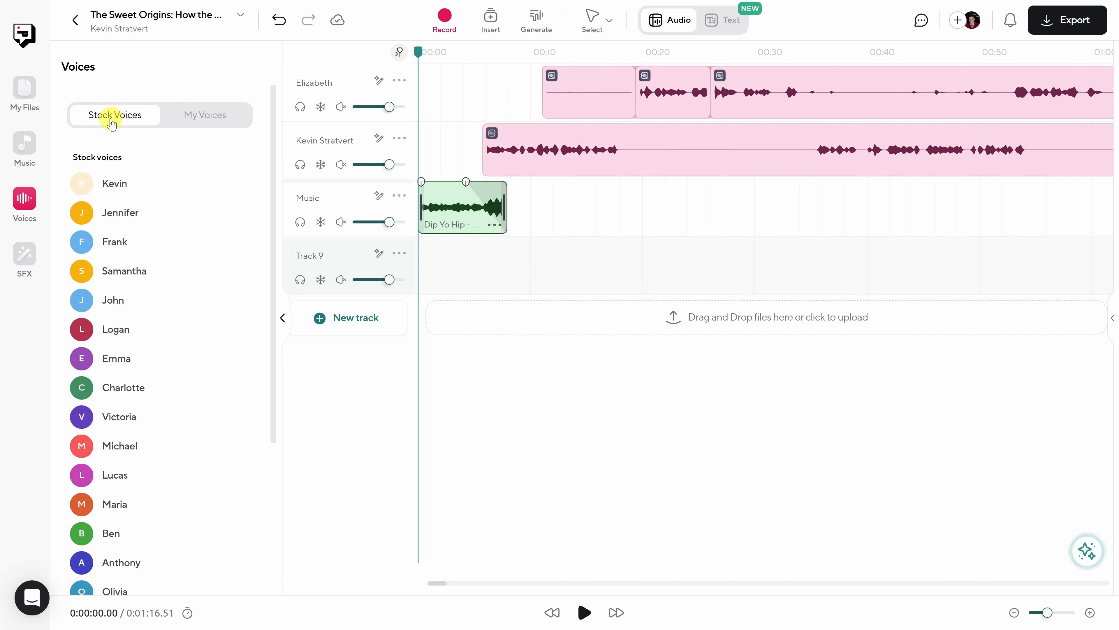
{"action": "left_click", "coordinate": [200, 115]}
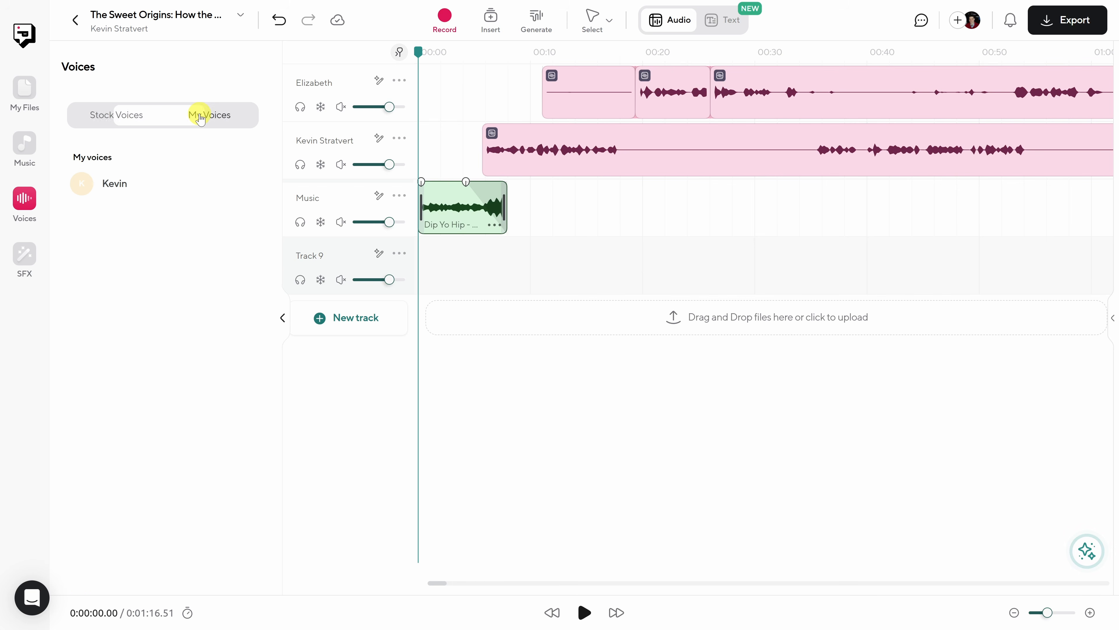
{"action": "mouse_move", "coordinate": [166, 188]}
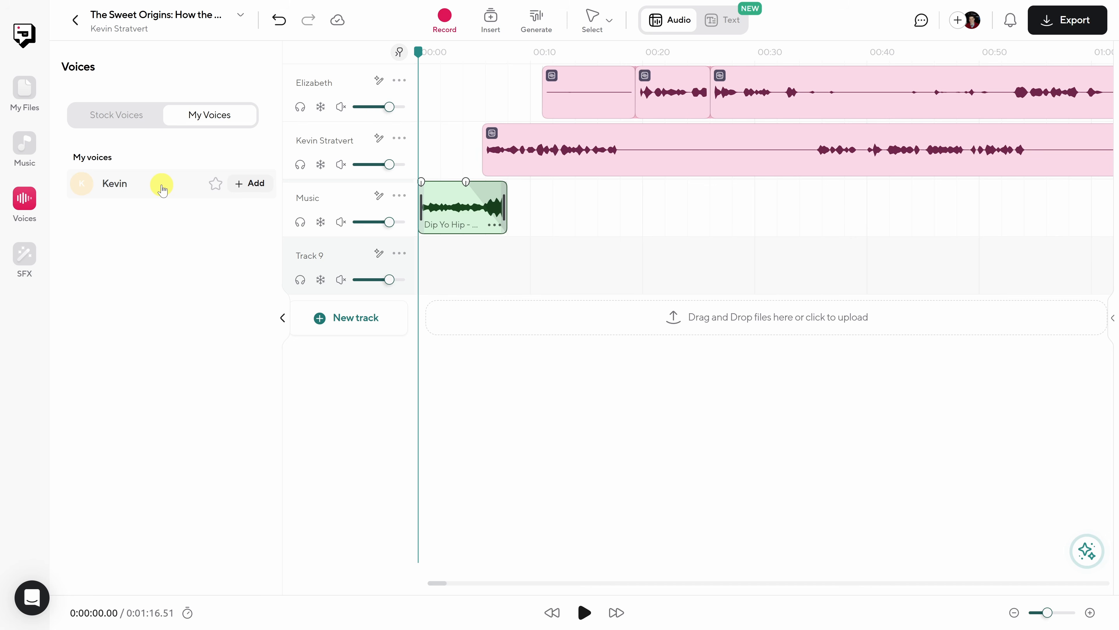
{"action": "left_click", "coordinate": [251, 184]}
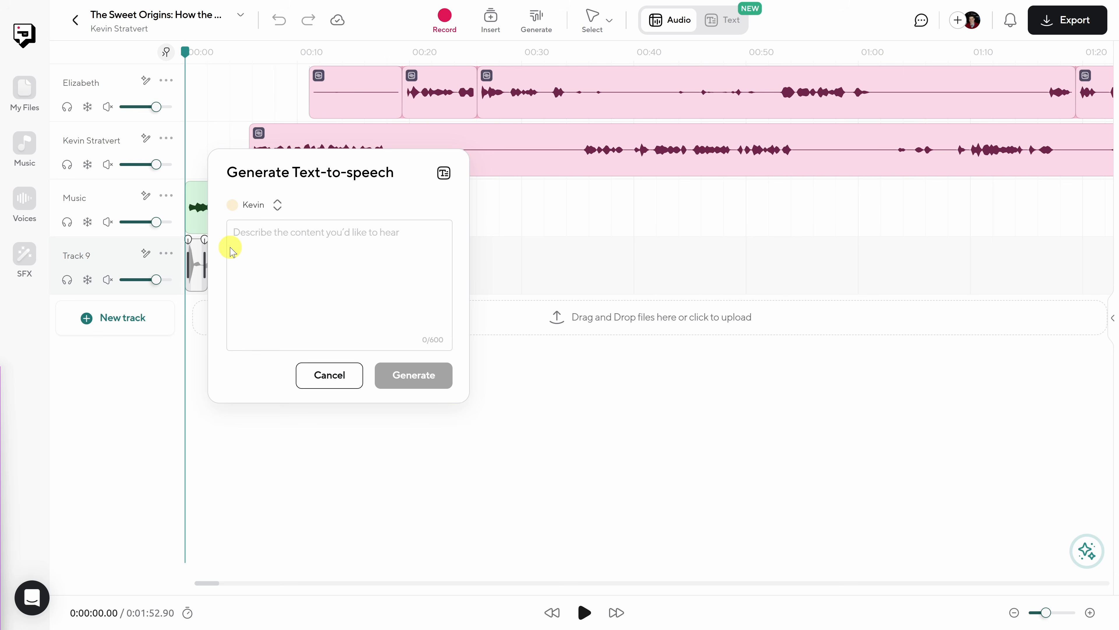
{"action": "left_click", "coordinate": [289, 234]}
{"action": "type", "text": "The Cookie Chronicles"}
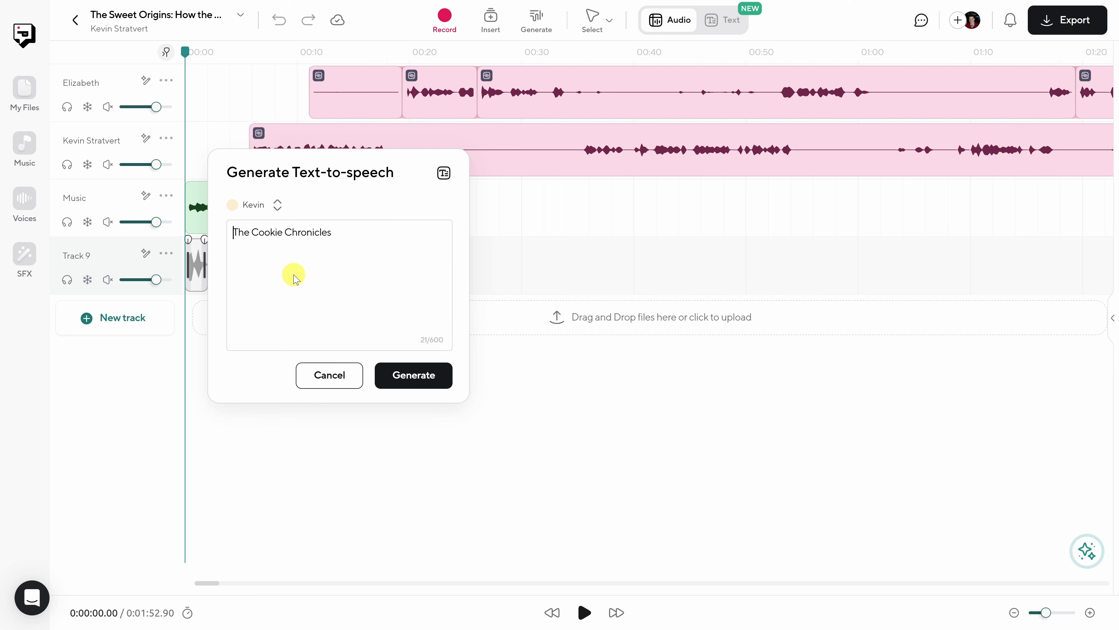
{"action": "left_click", "coordinate": [417, 382]}
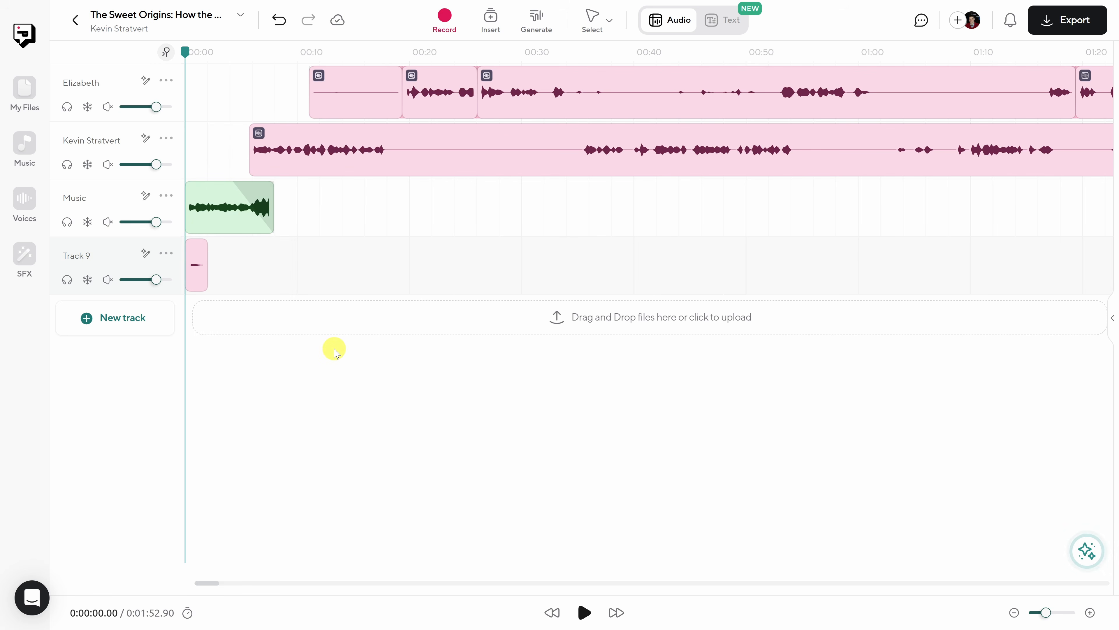
- Isolate Track 9, play the generated voice clip on its own, and turn the isolation off again
{"action": "left_click", "coordinate": [196, 281]}
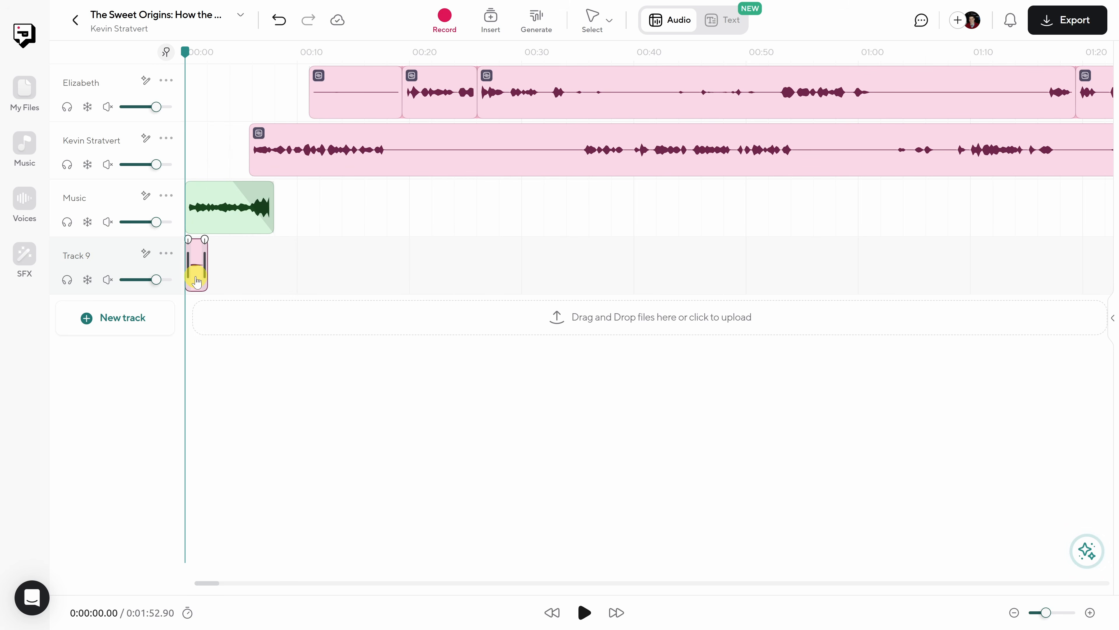
{"action": "left_click", "coordinate": [67, 281]}
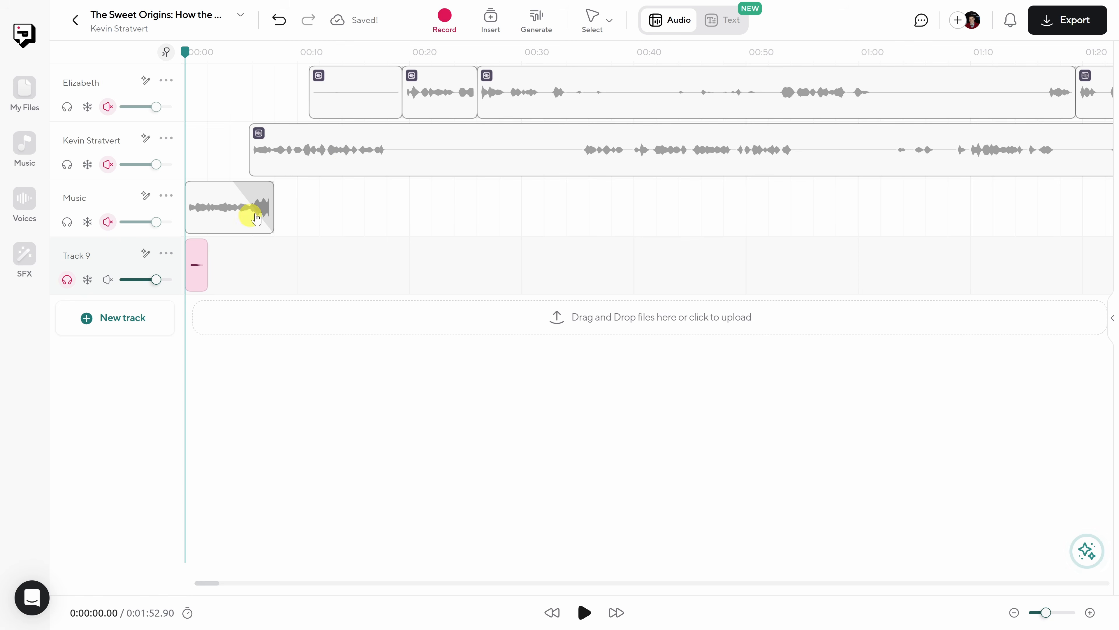
{"action": "key", "text": "space"}
{"action": "key", "text": "space"}
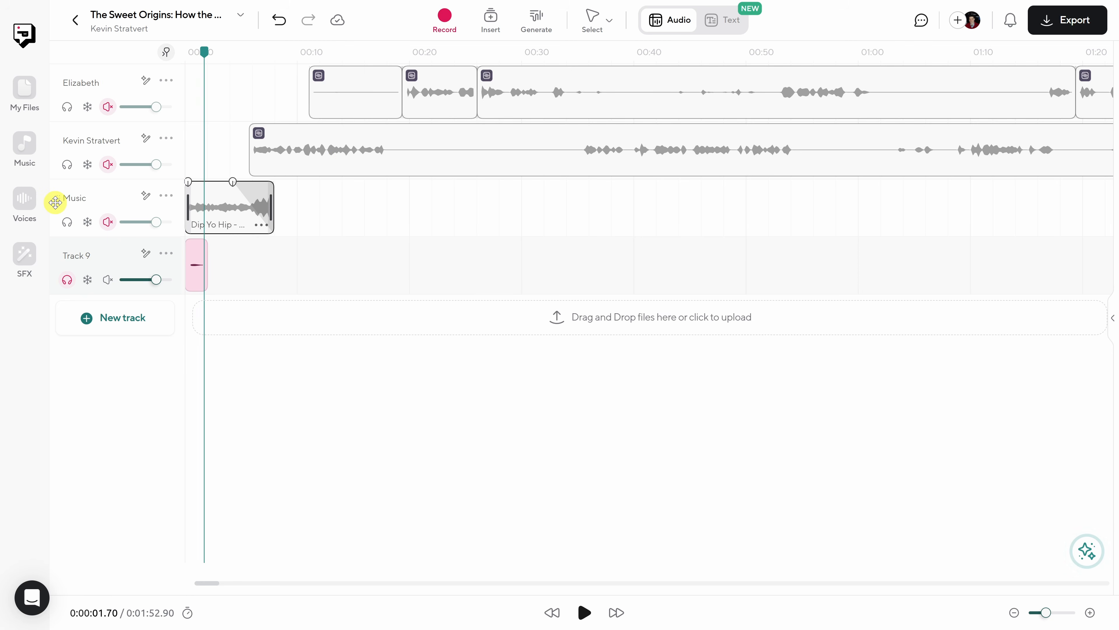
{"action": "left_click", "coordinate": [67, 280]}
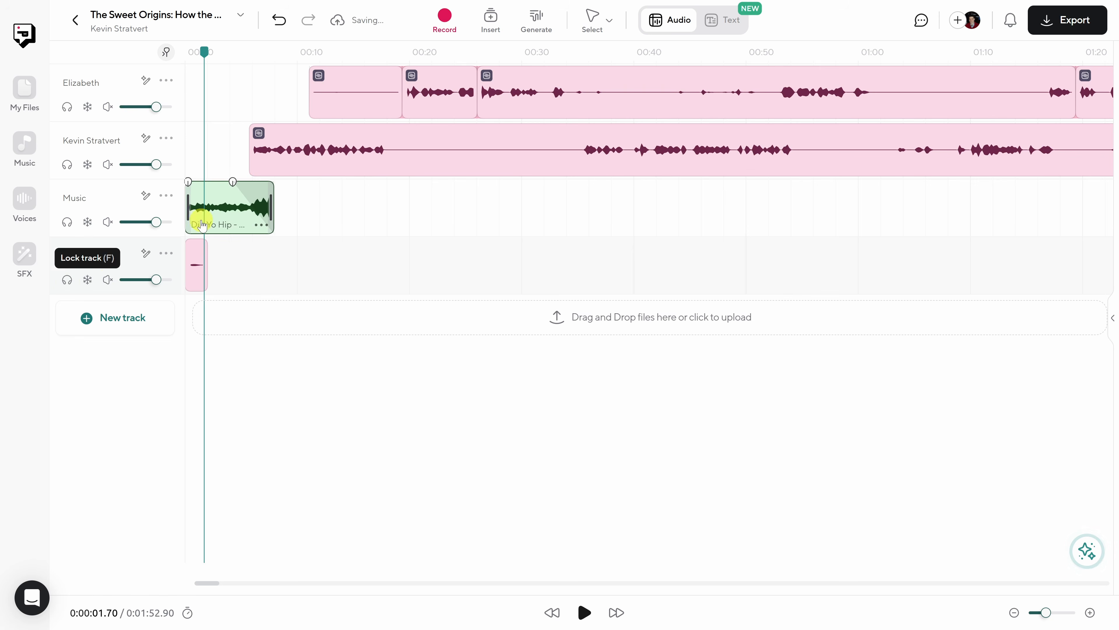
- Play the host's introduction to find the insertion point and move the generated voice clip on Track 9 to 0:00:07.76
{"action": "left_click", "coordinate": [249, 55]}
{"action": "key", "text": "space"}
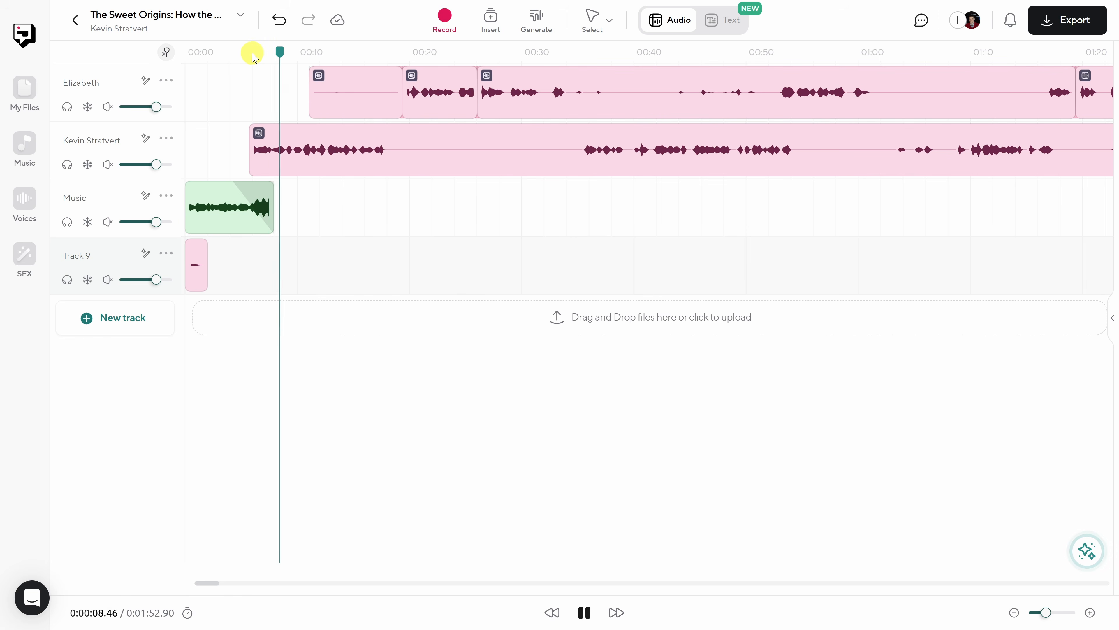
{"action": "left_click", "coordinate": [263, 55]}
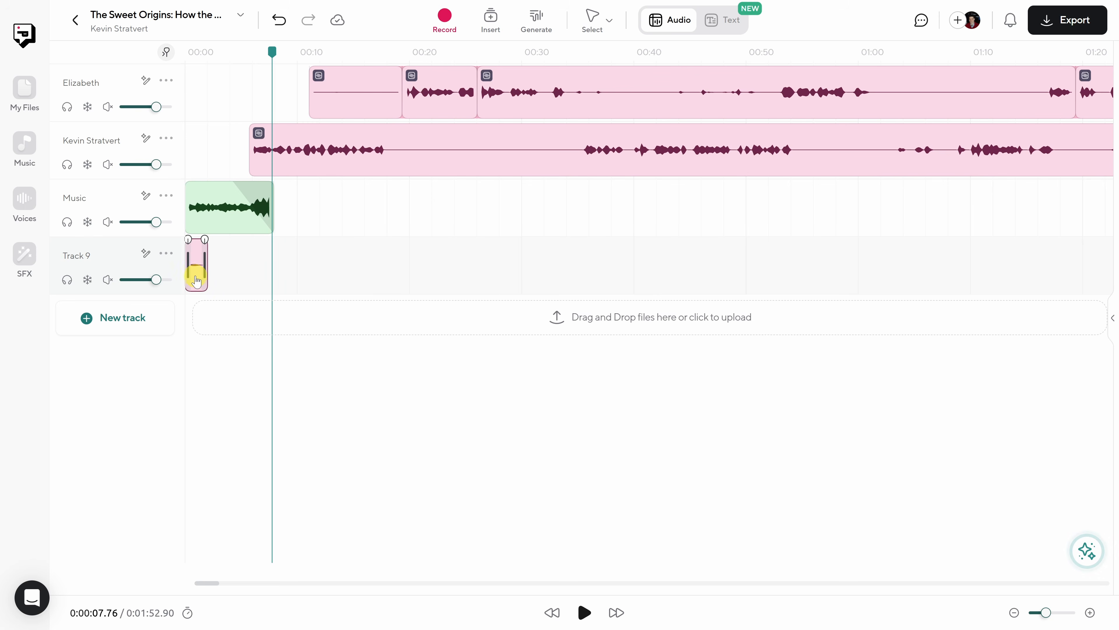
{"action": "left_click_drag", "start_coordinate": [196, 278], "coordinate": [283, 273]}
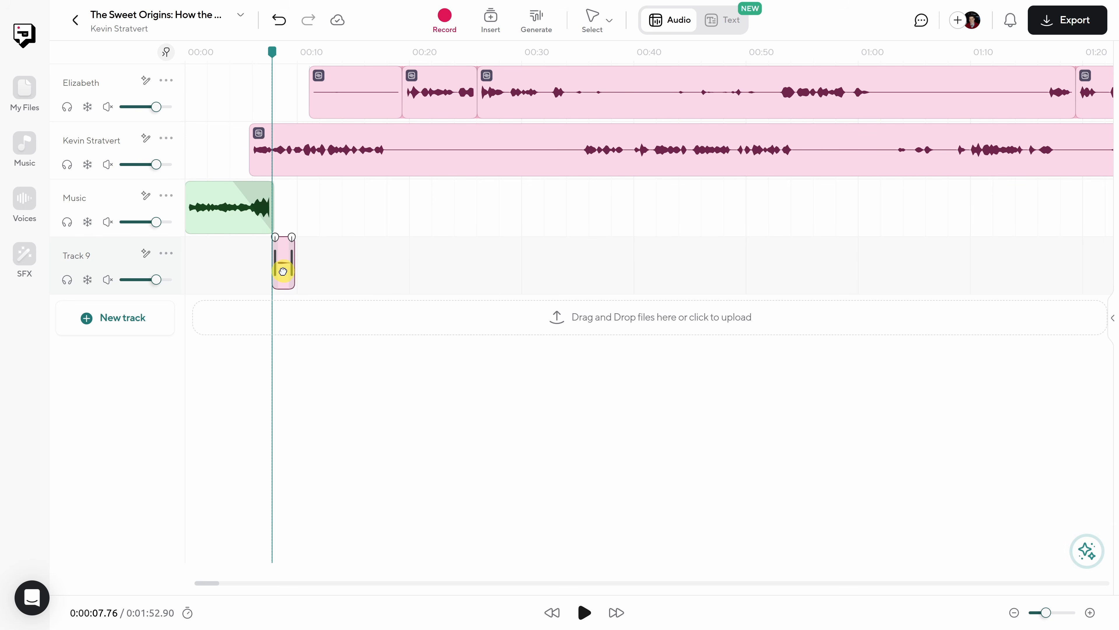
- Split the host's recording at 0:00:07.76 and about 0:00:09, and delete the short segment between the cuts
{"action": "left_click", "coordinate": [276, 138]}
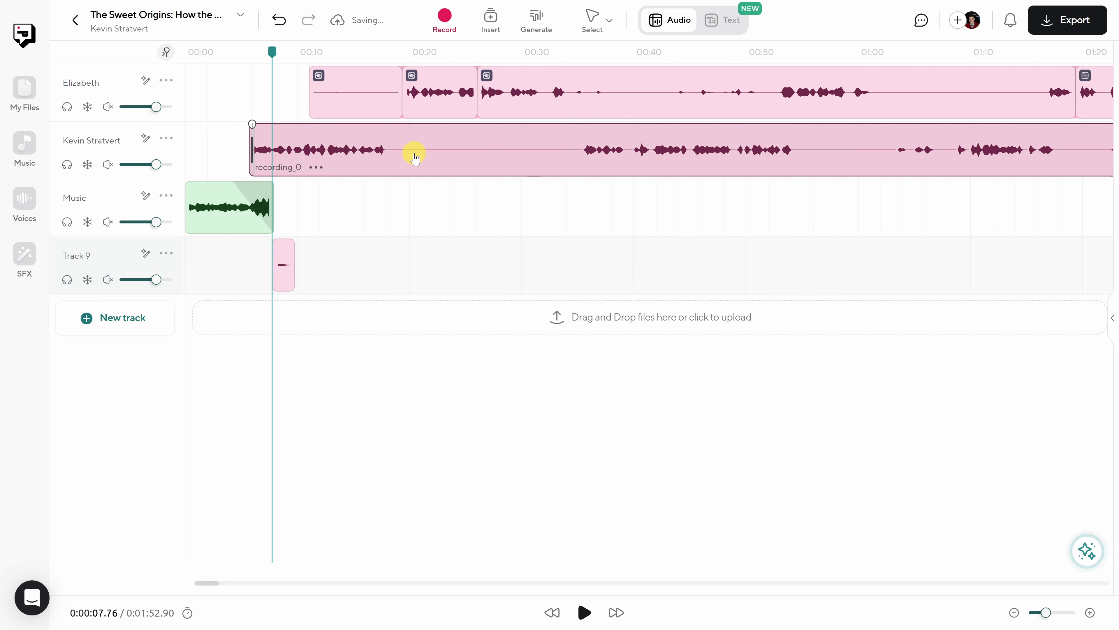
{"action": "left_click", "coordinate": [609, 22]}
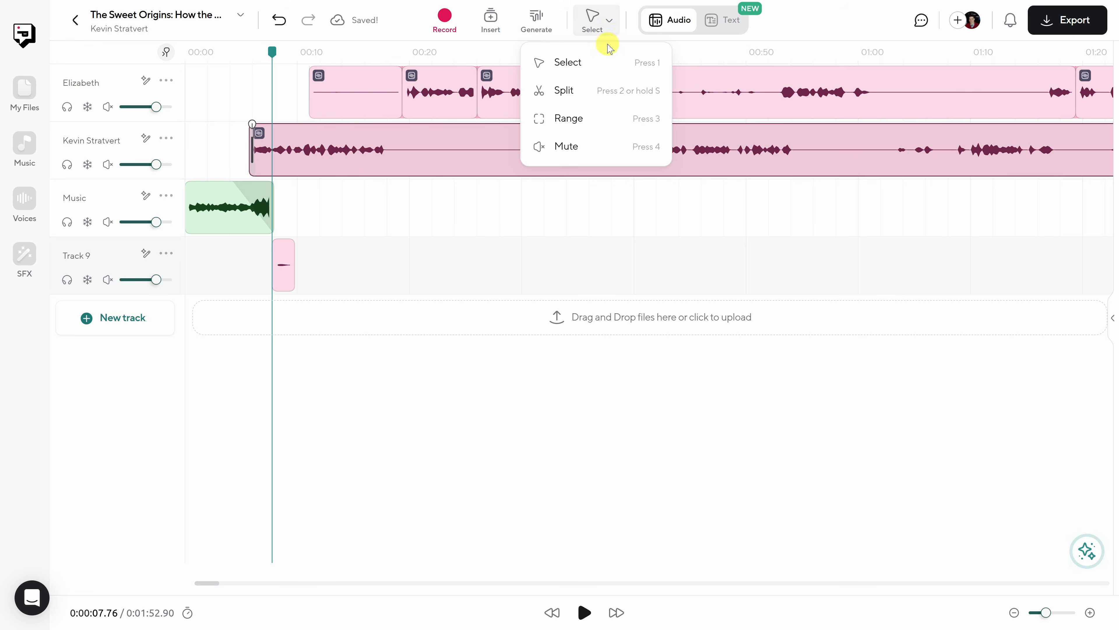
{"action": "left_click", "coordinate": [607, 89]}
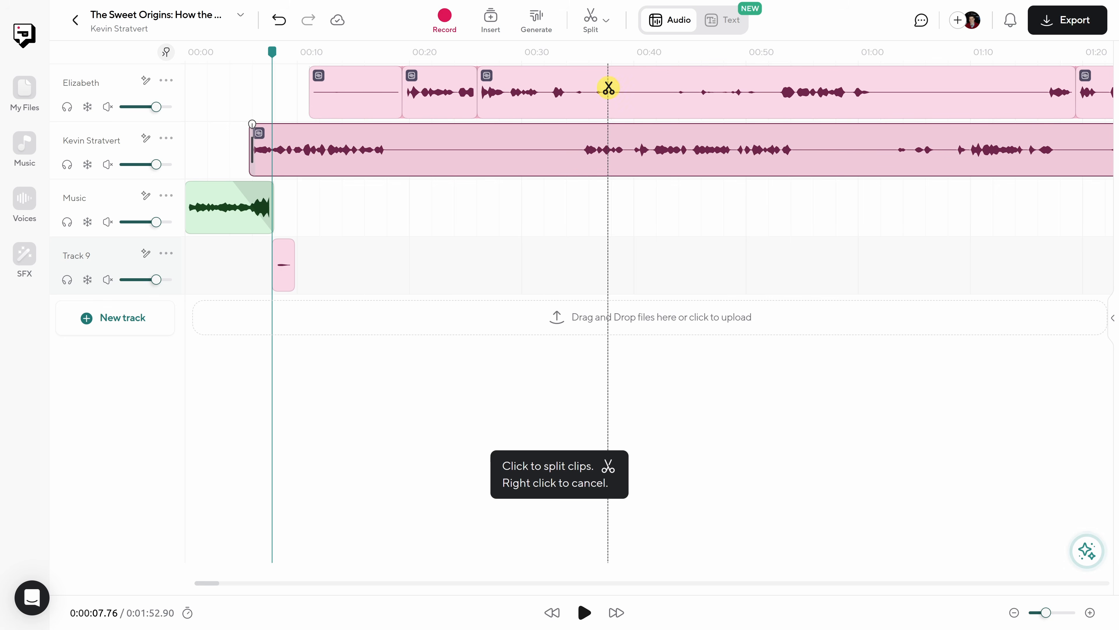
{"action": "left_click", "coordinate": [273, 149]}
{"action": "left_click", "coordinate": [274, 153]}
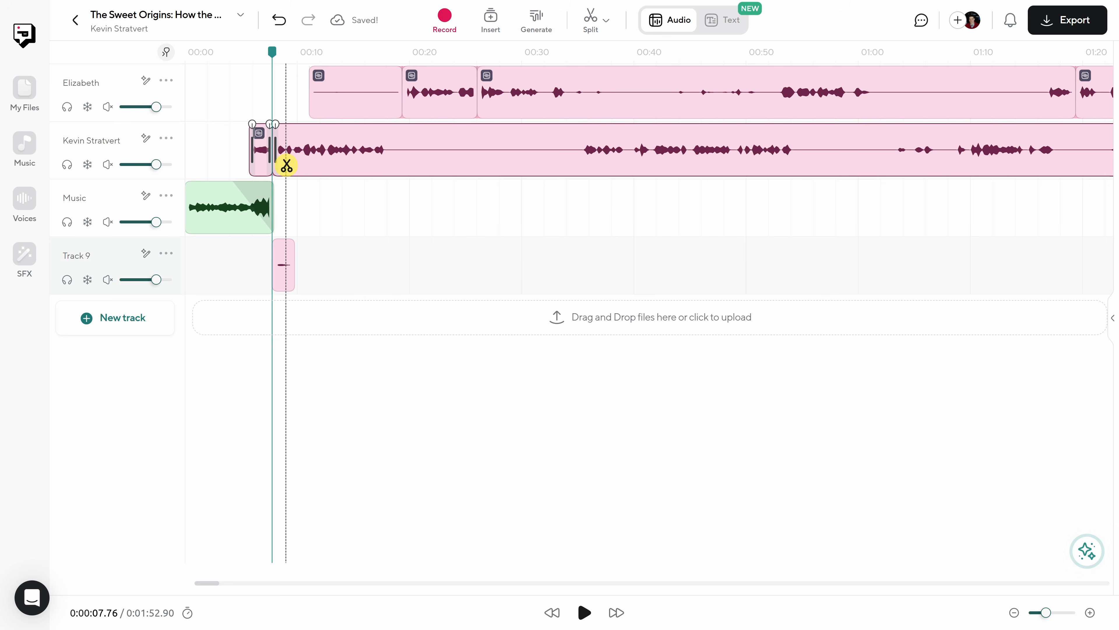
{"action": "left_click", "coordinate": [286, 165]}
{"action": "key", "text": "Escape"}
{"action": "left_click", "coordinate": [278, 152]}
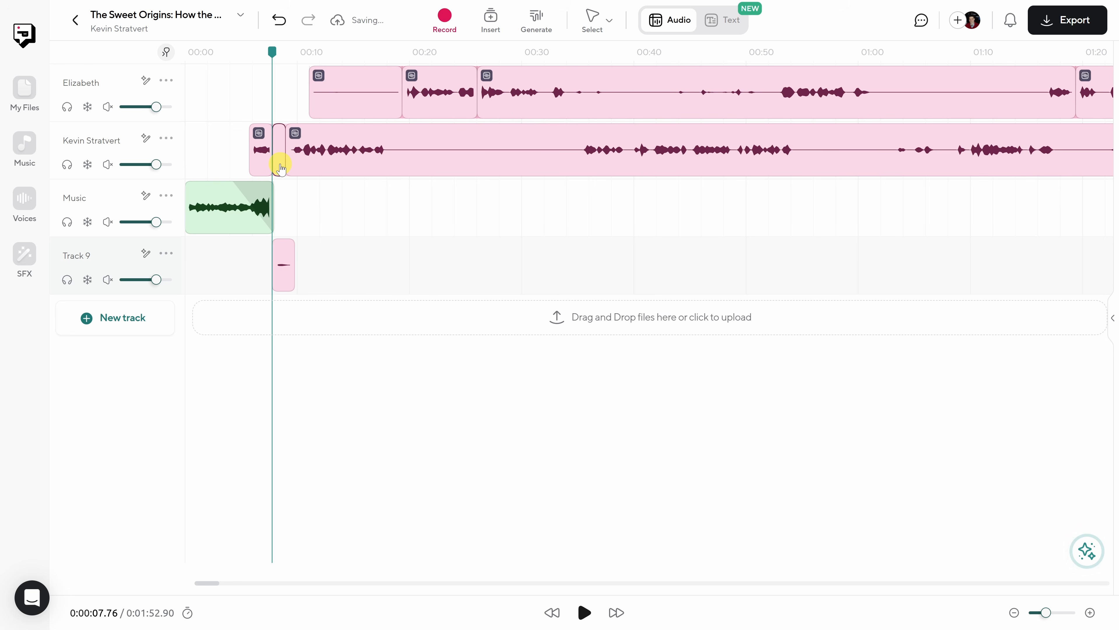
{"action": "key", "text": "Delete"}
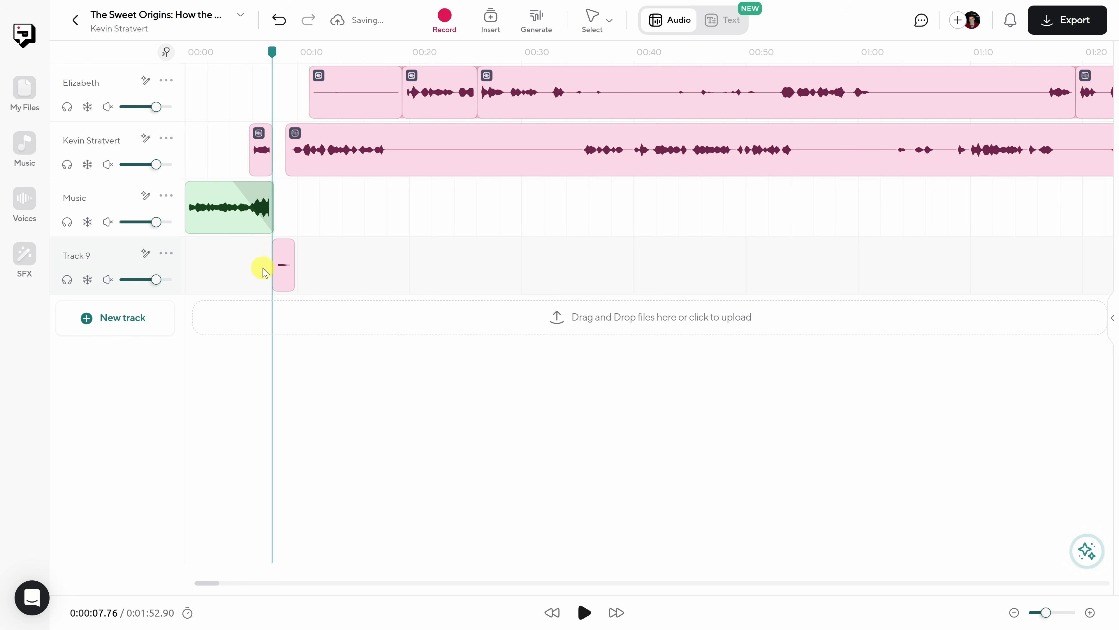
- Check the replaced phrase by playing it, raise Track 9's volume to 91%, and play the passage again
{"action": "left_click", "coordinate": [249, 53]}
{"action": "key", "text": "space"}
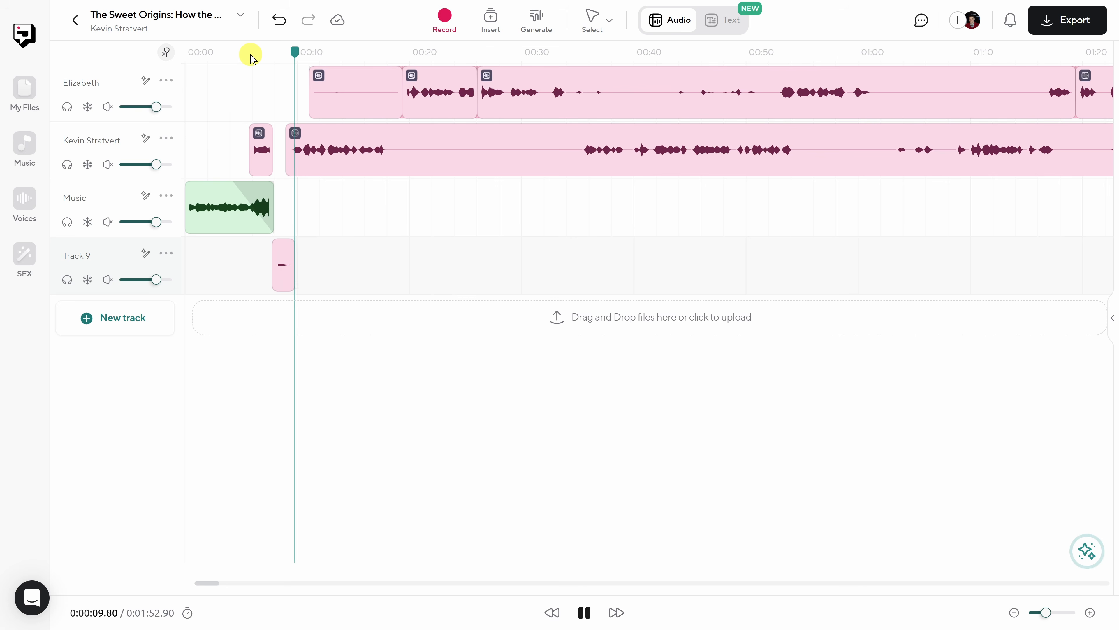
{"action": "left_click", "coordinate": [284, 267]}
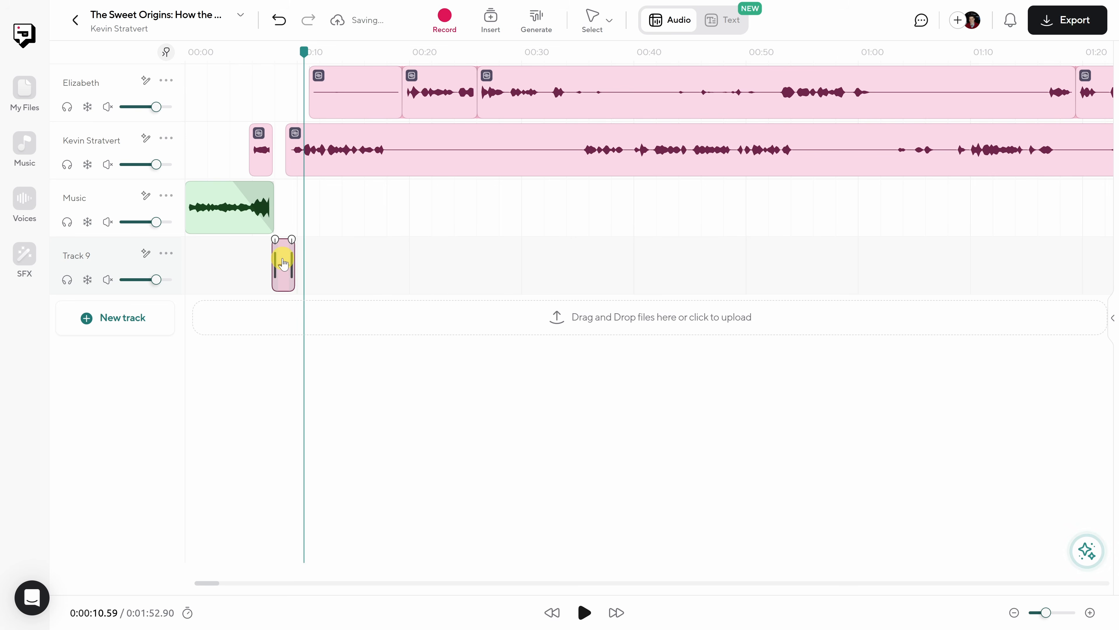
{"action": "left_click_drag", "start_coordinate": [156, 279], "coordinate": [167, 279]}
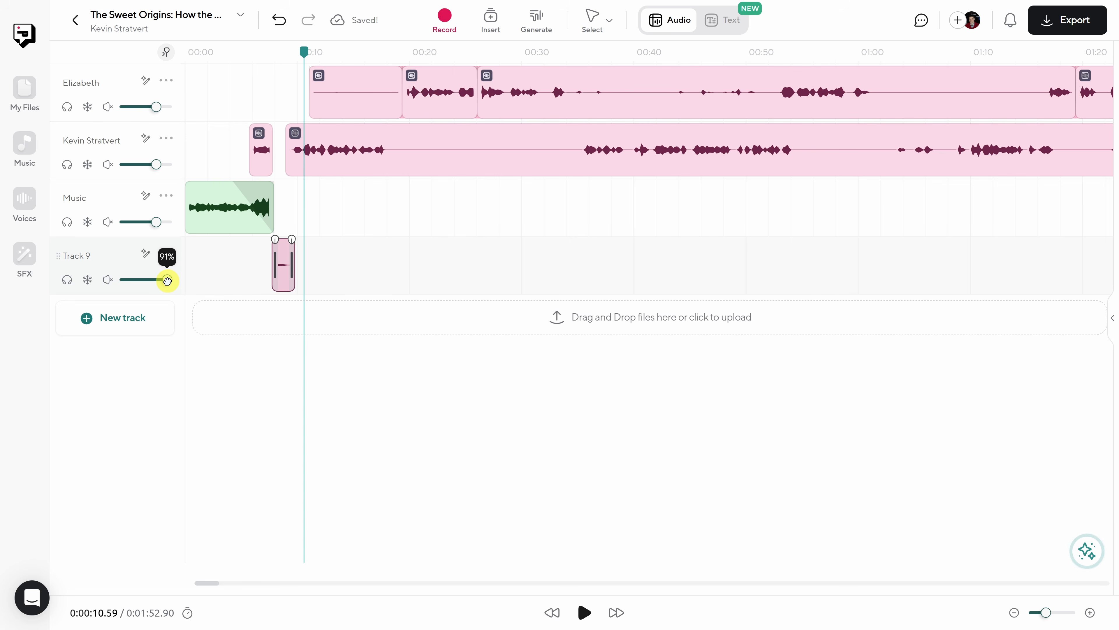
{"action": "left_click", "coordinate": [259, 51]}
{"action": "key", "text": "space"}
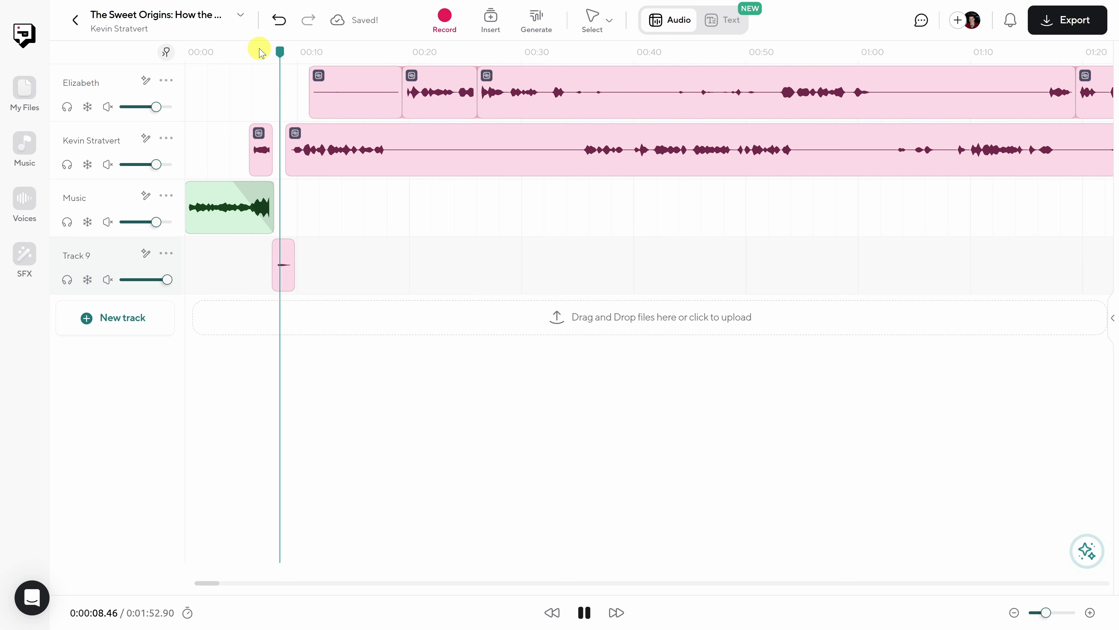
- Stop playback and look at the project's sharing options for collaborators without adding anyone
{"action": "key", "text": "space"}
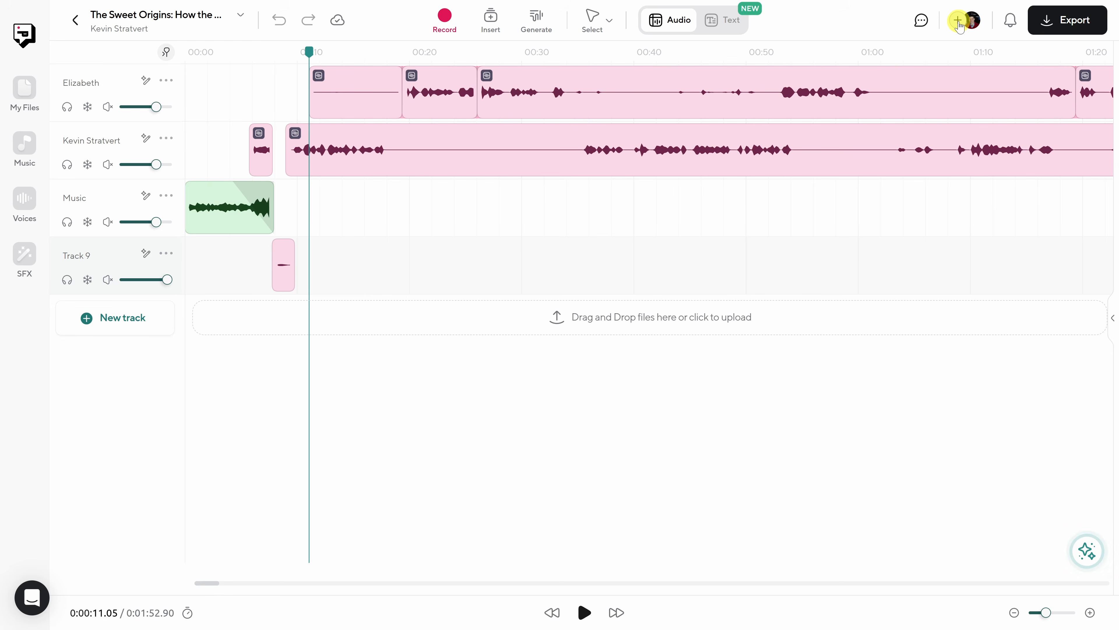
{"action": "left_click", "coordinate": [958, 20]}
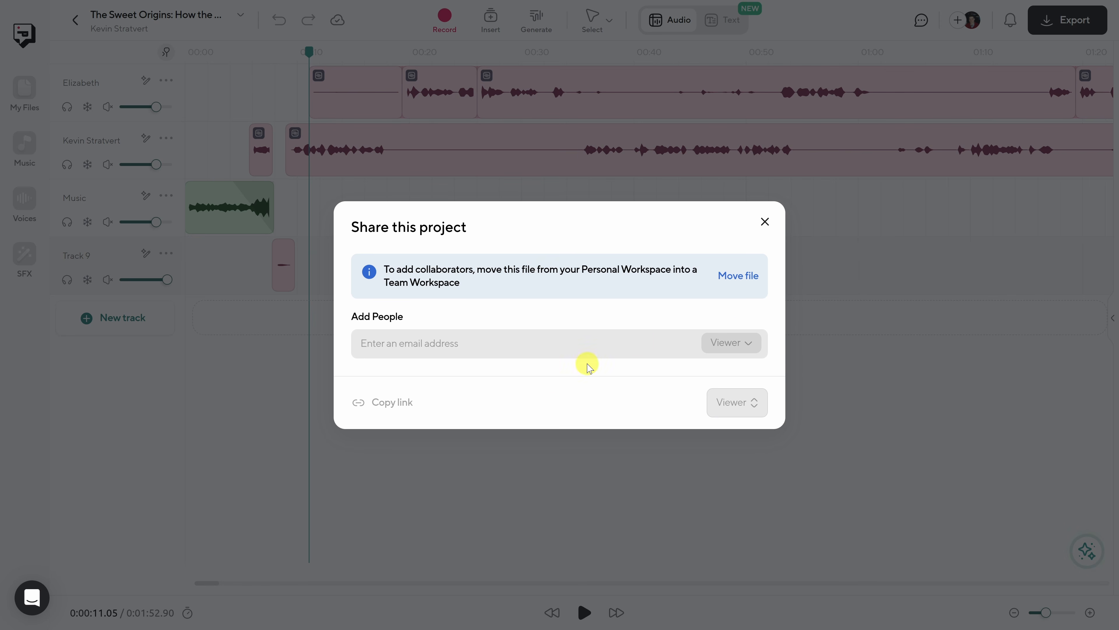
{"action": "left_click", "coordinate": [765, 222]}
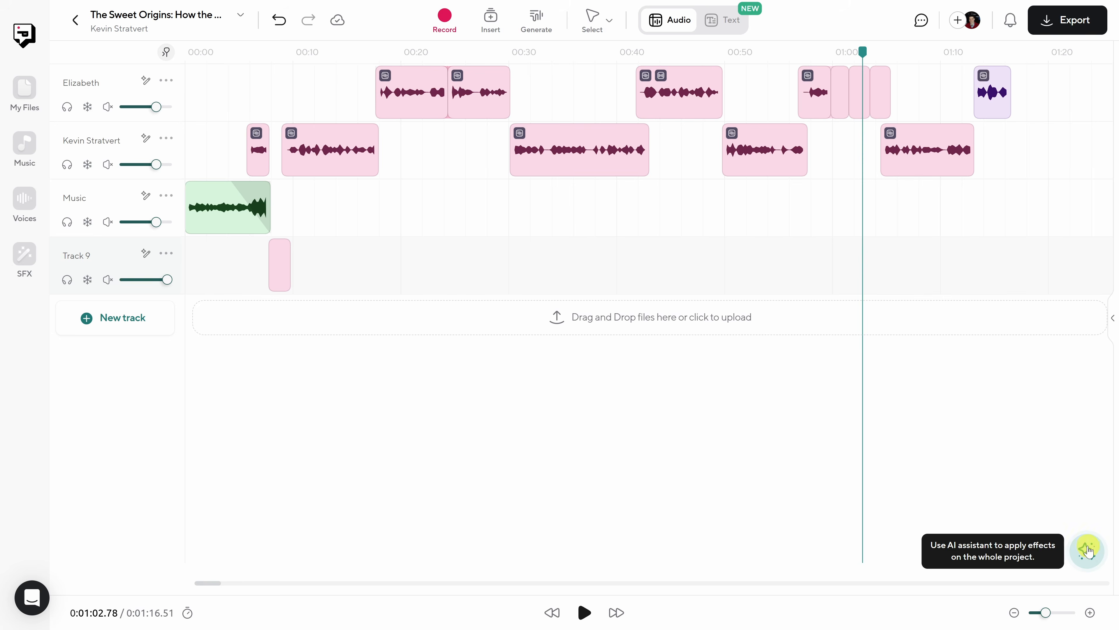
- Use the AI Assistant to balance the speakers' volume levels across the whole project
{"action": "left_click", "coordinate": [1087, 552]}
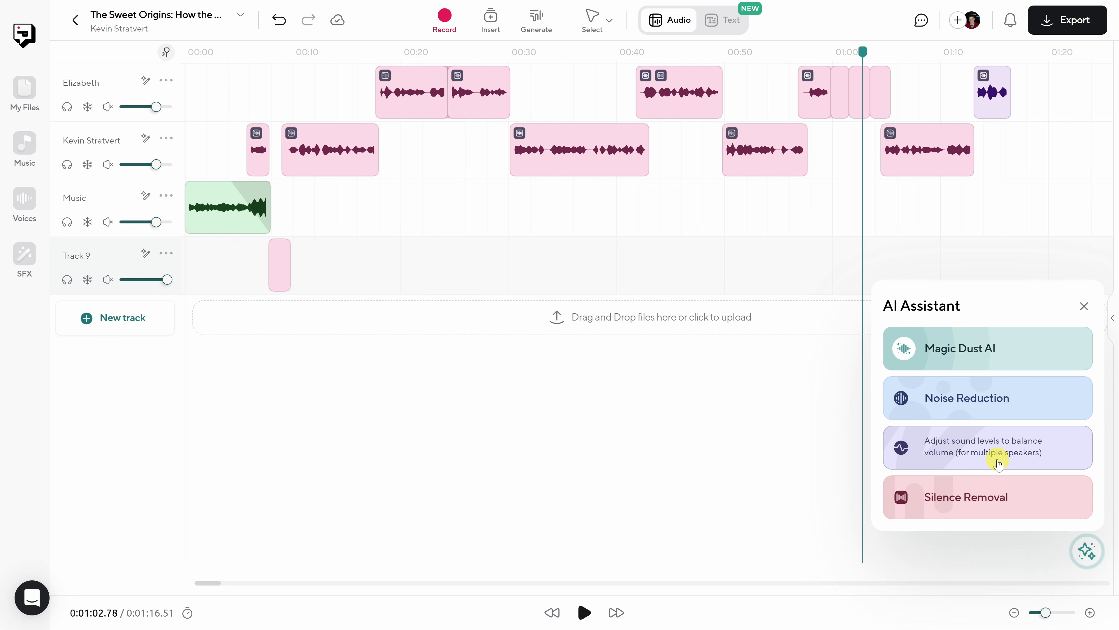
{"action": "left_click", "coordinate": [999, 464]}
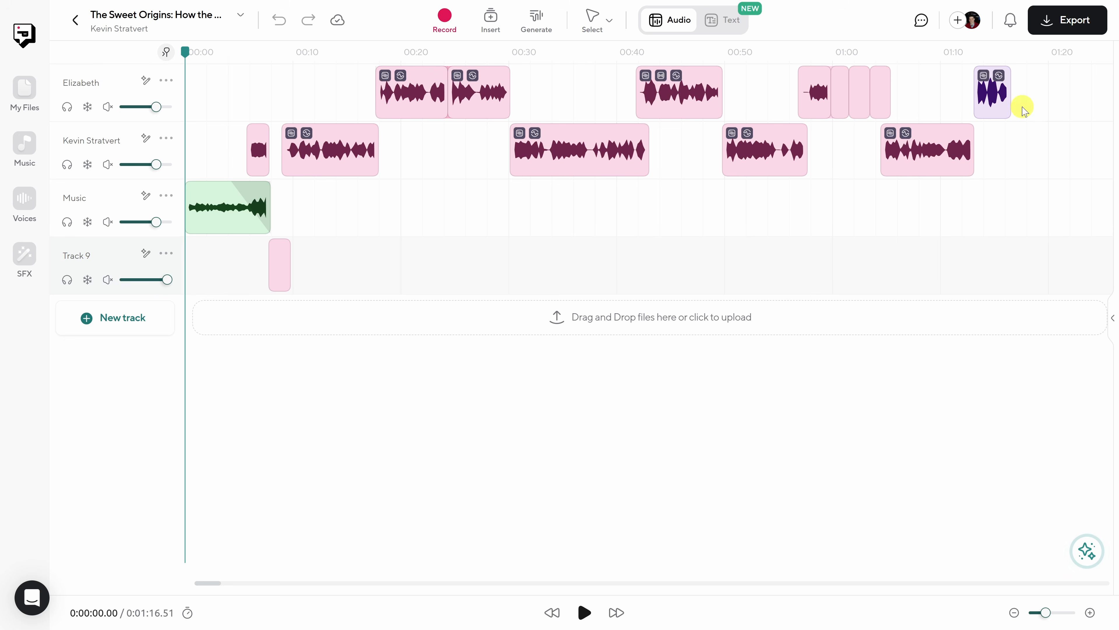
- Review the project's export and link-sharing options, and start creating a show for publishing the episode
{"action": "left_click", "coordinate": [1073, 28]}
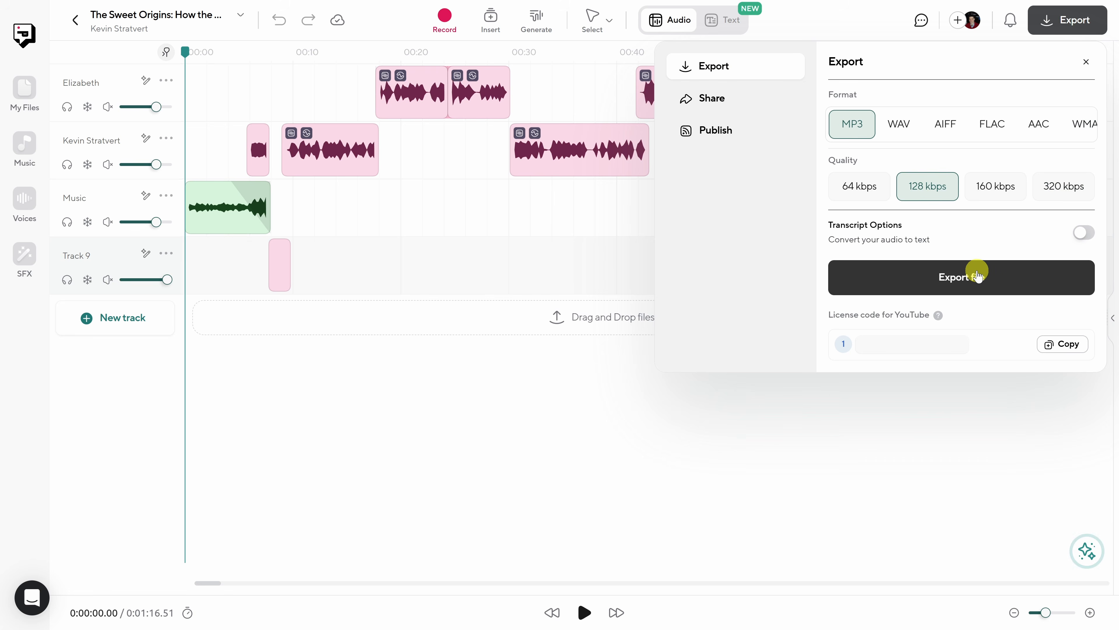
{"action": "left_click", "coordinate": [739, 96]}
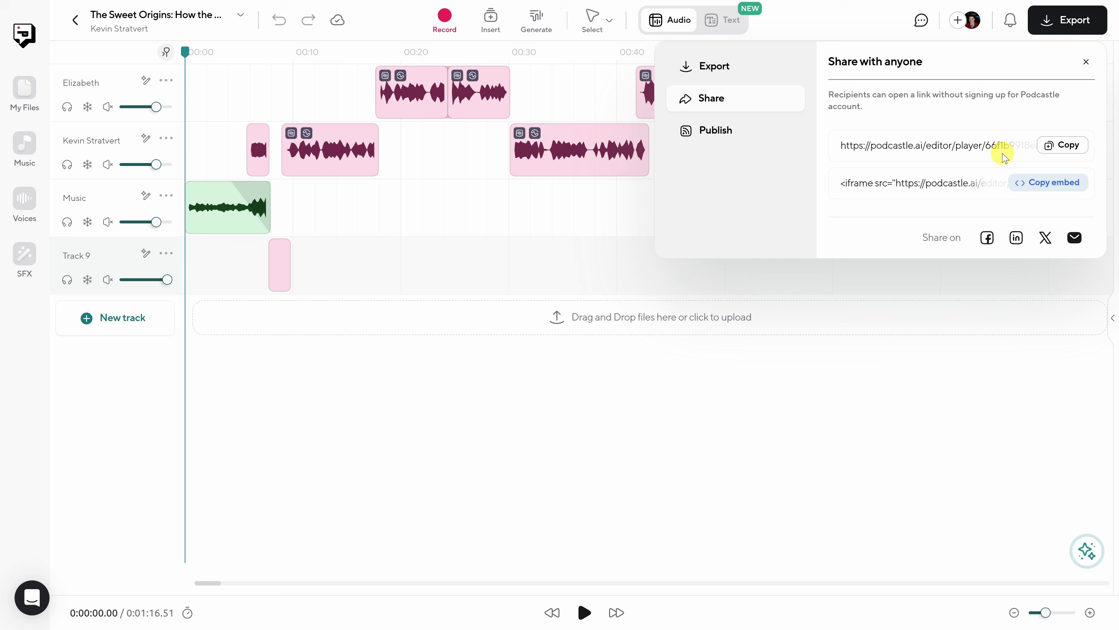
{"action": "left_click", "coordinate": [758, 131]}
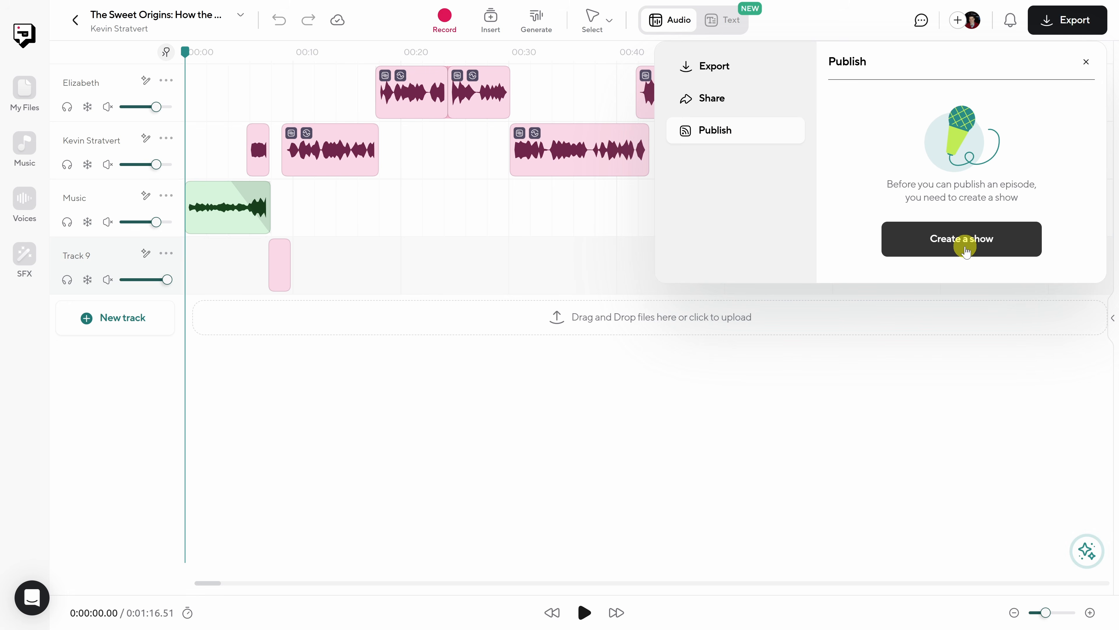
{"action": "left_click", "coordinate": [966, 250]}
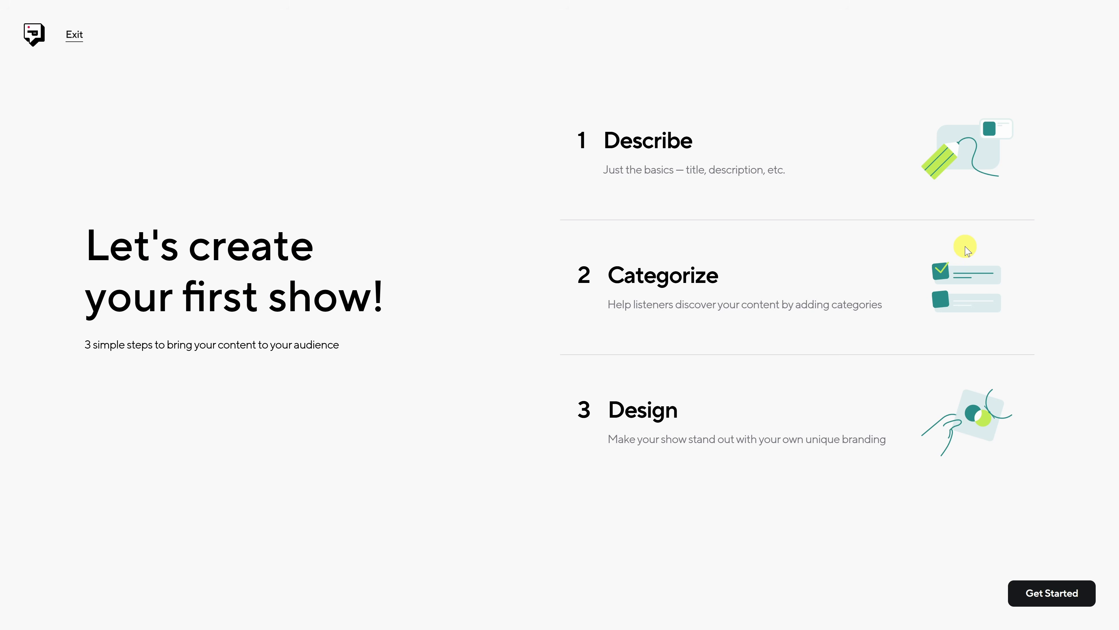
{"action": "left_click", "coordinate": [1051, 601]}
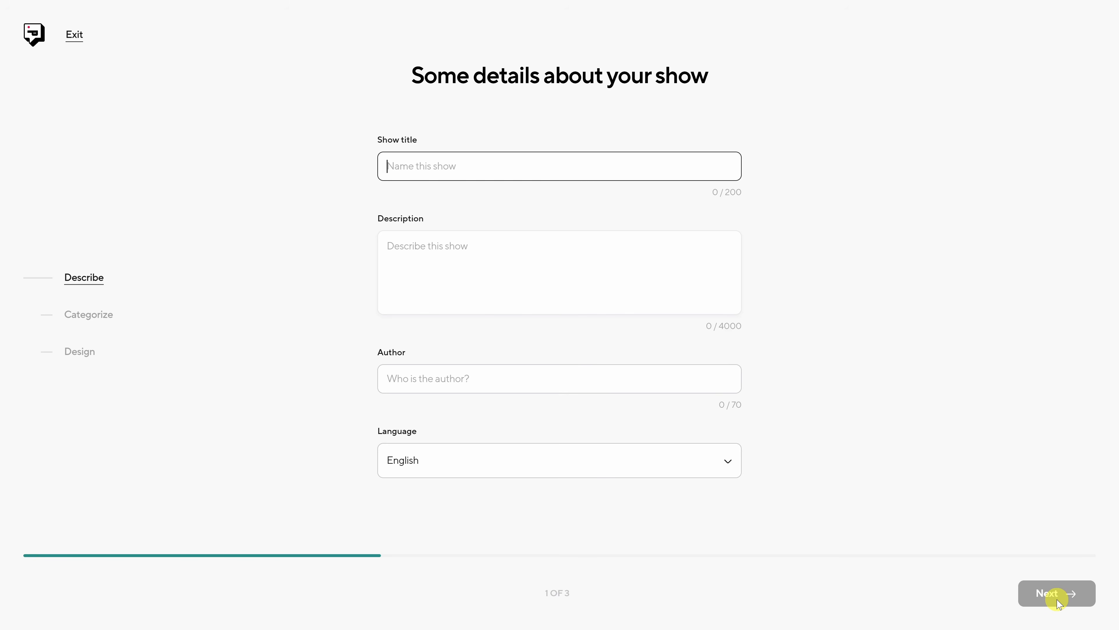
- Title the show "The Cookie Chronicles with" plus the host's name, paste the show description and enter the author's name
{"action": "type", "text": "he Cookie Chronicles with Kevin Stratvert"}
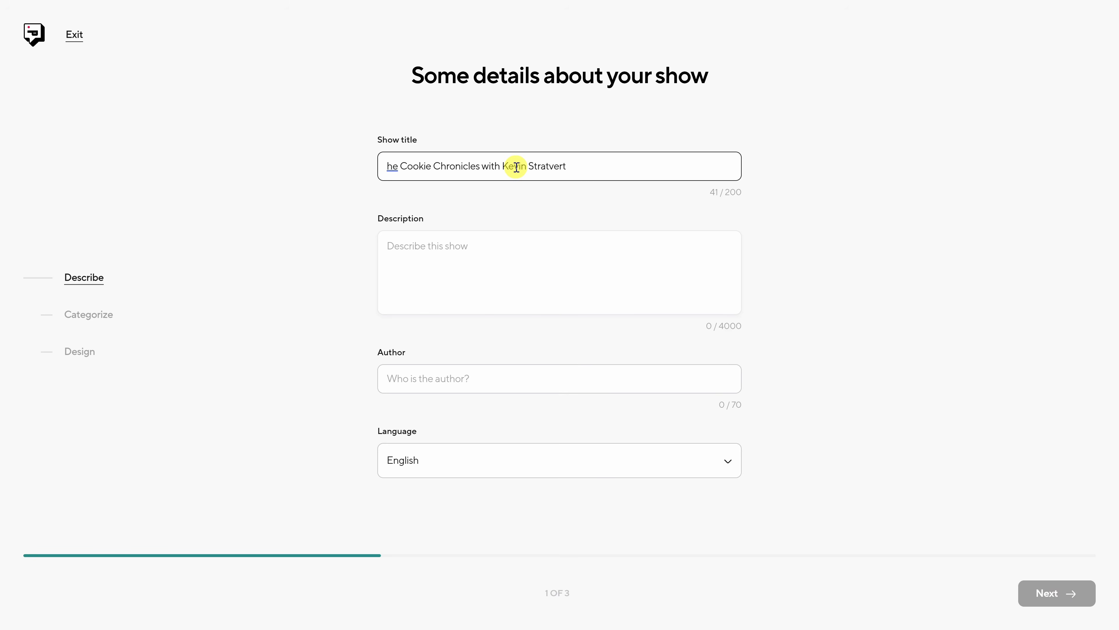
{"action": "type", "text": "T"}
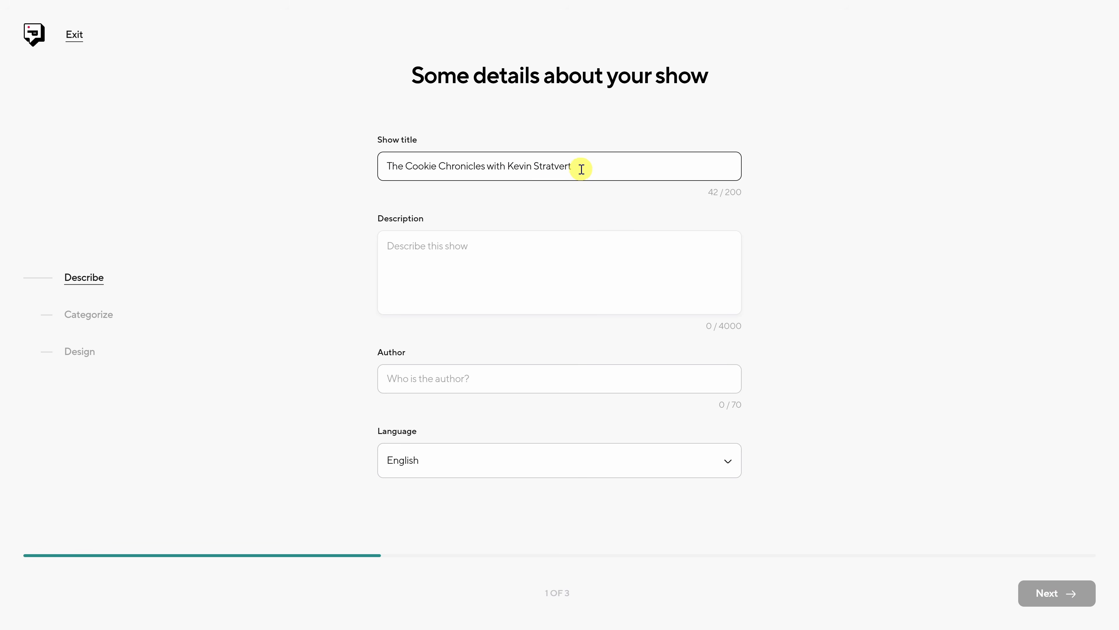
{"action": "left_click", "coordinate": [517, 245]}
{"action": "type", "text": "The Cookie Chronicles takes you behind the scenes of the bustling cookie industry, with exclusive insights from the Kevin Cookie Company. Join us as we share industry trends, insider stories, and mouth-watering recipes, giving listeners a taste of what it takes to make the perfect cookie!"}
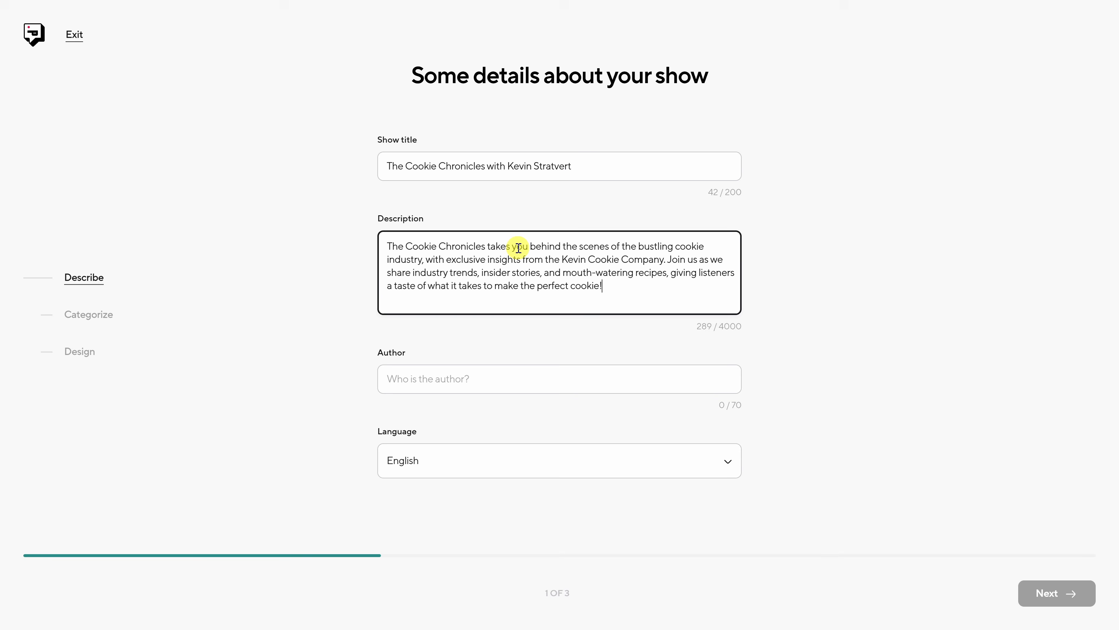
{"action": "left_click", "coordinate": [584, 374]}
{"action": "type", "text": "Kevin Stratvert"}
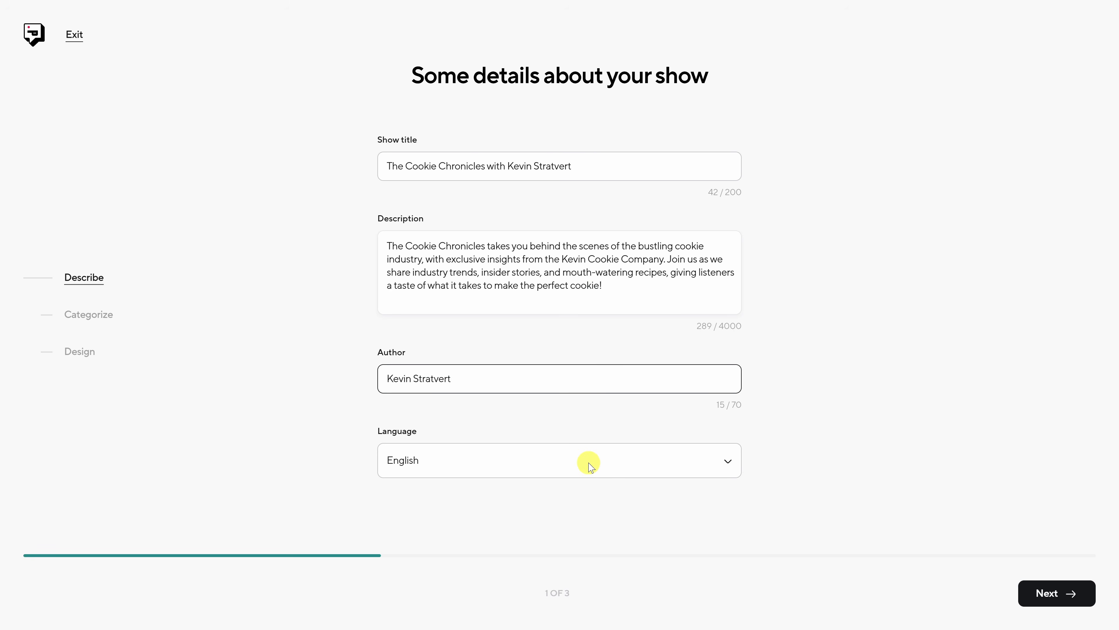
{"action": "left_click", "coordinate": [1055, 600]}
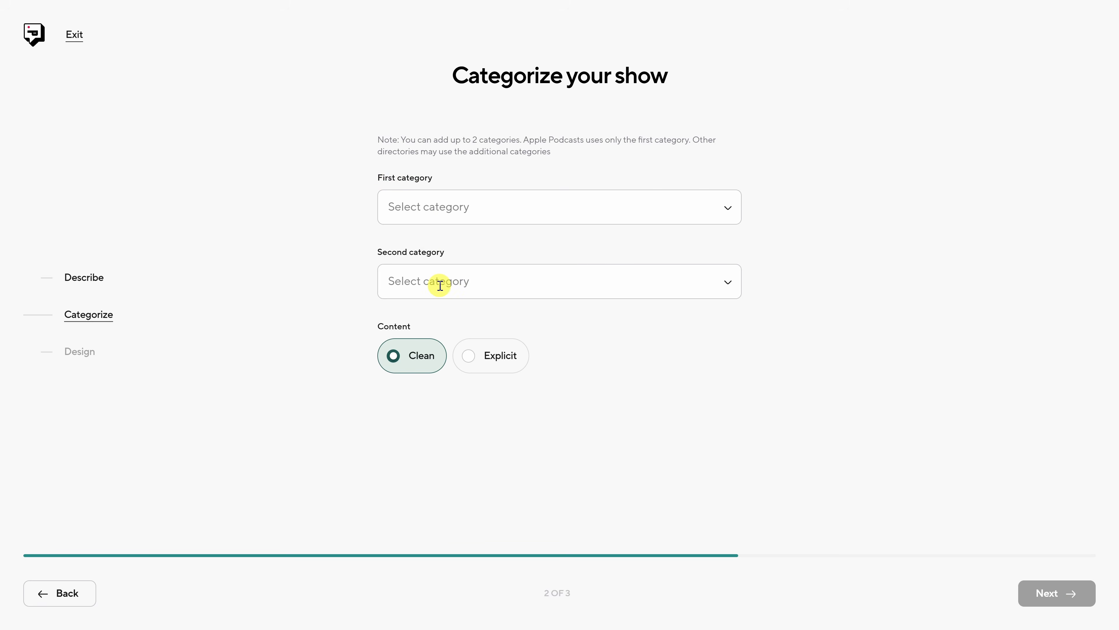
- Set the show's first category to Arts :: Food and finish creating the show with the Cookie Chronicles cover art
{"action": "left_click", "coordinate": [479, 210]}
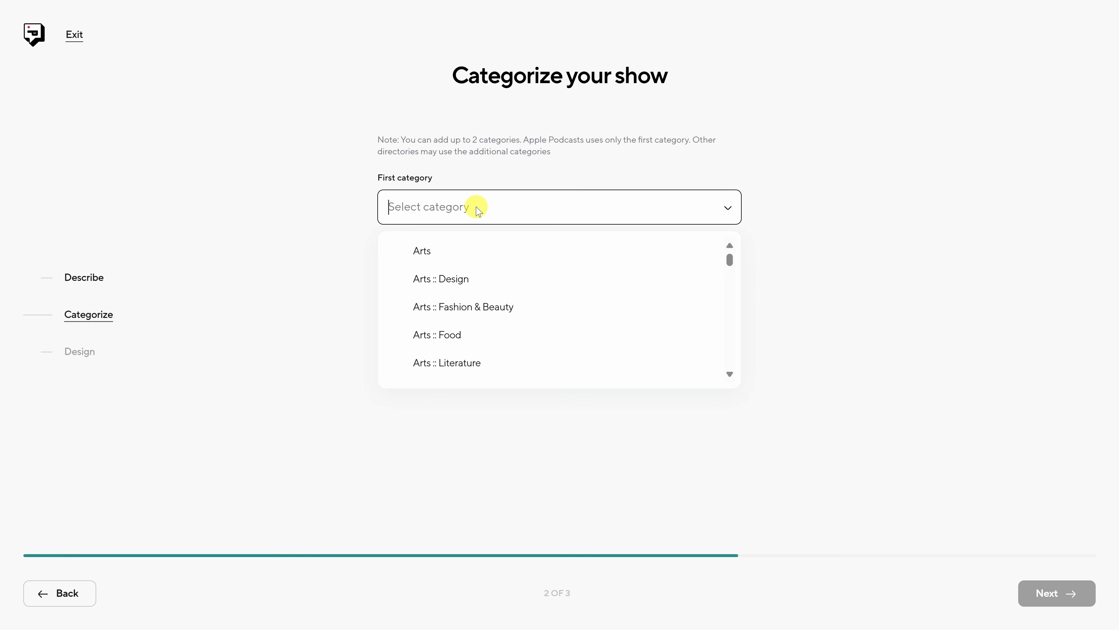
{"action": "left_click", "coordinate": [481, 335]}
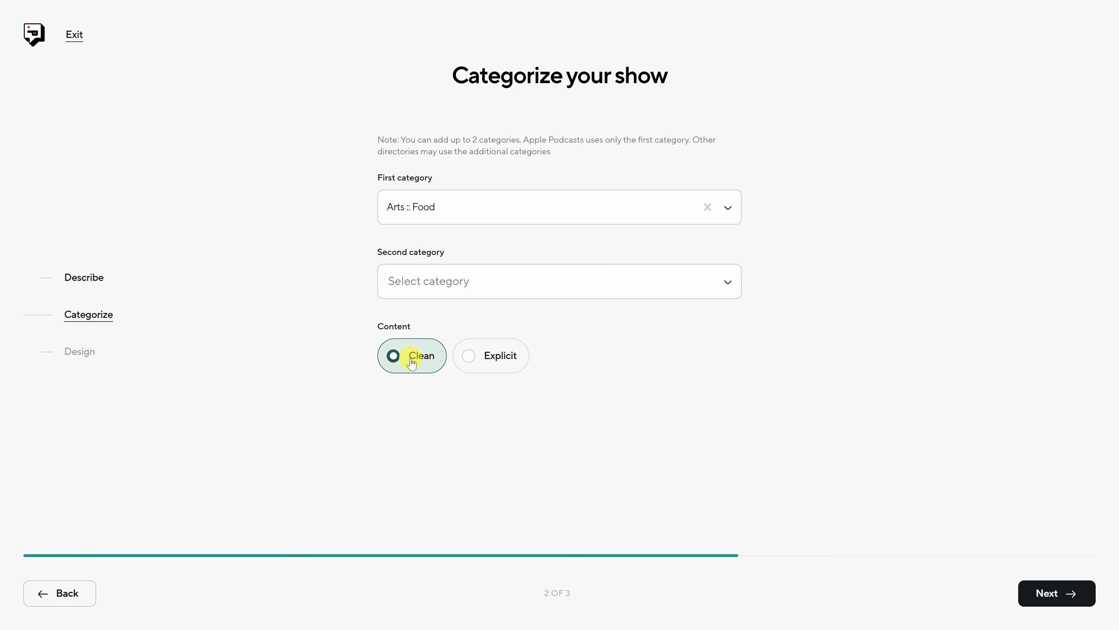
{"action": "left_click", "coordinate": [1047, 599]}
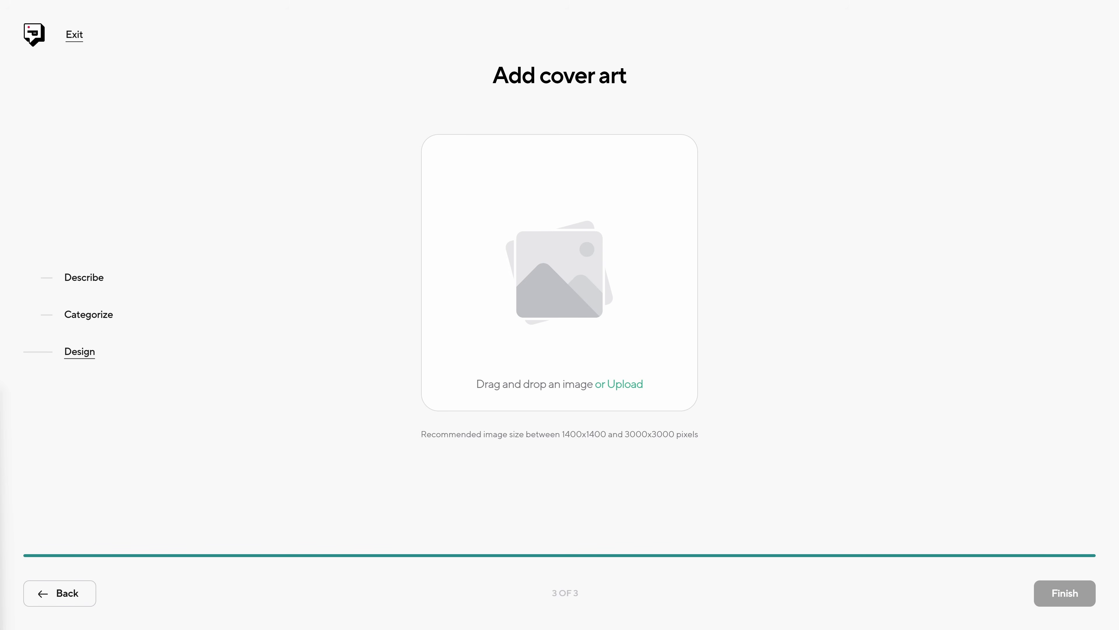
{"action": "left_click_drag", "start_coordinate": [1, 485], "coordinate": [579, 217]}
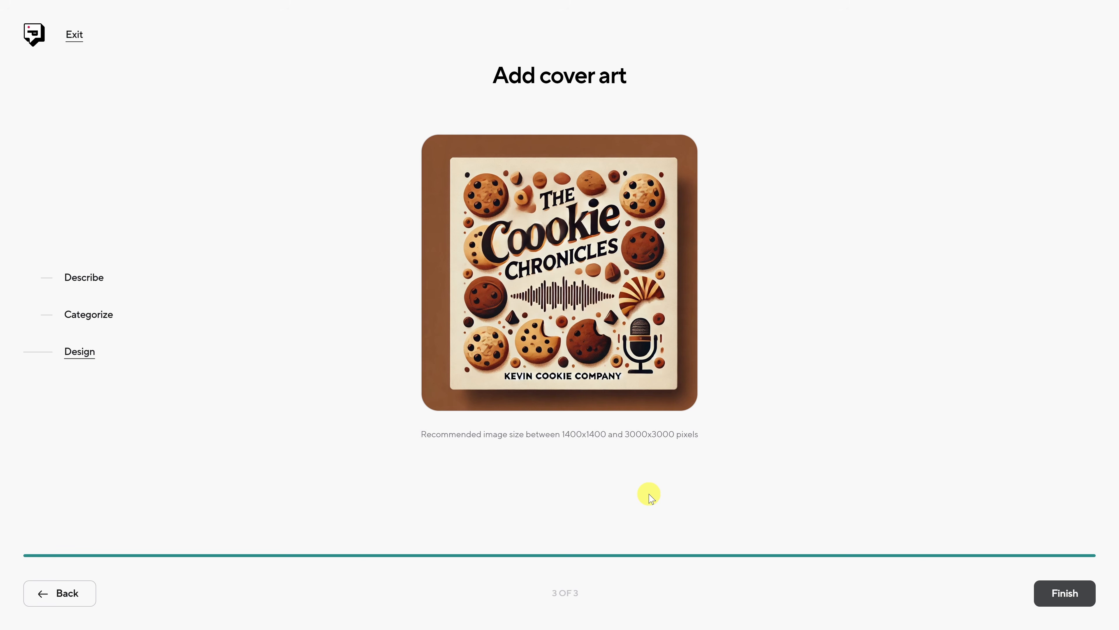
{"action": "left_click", "coordinate": [1071, 601]}
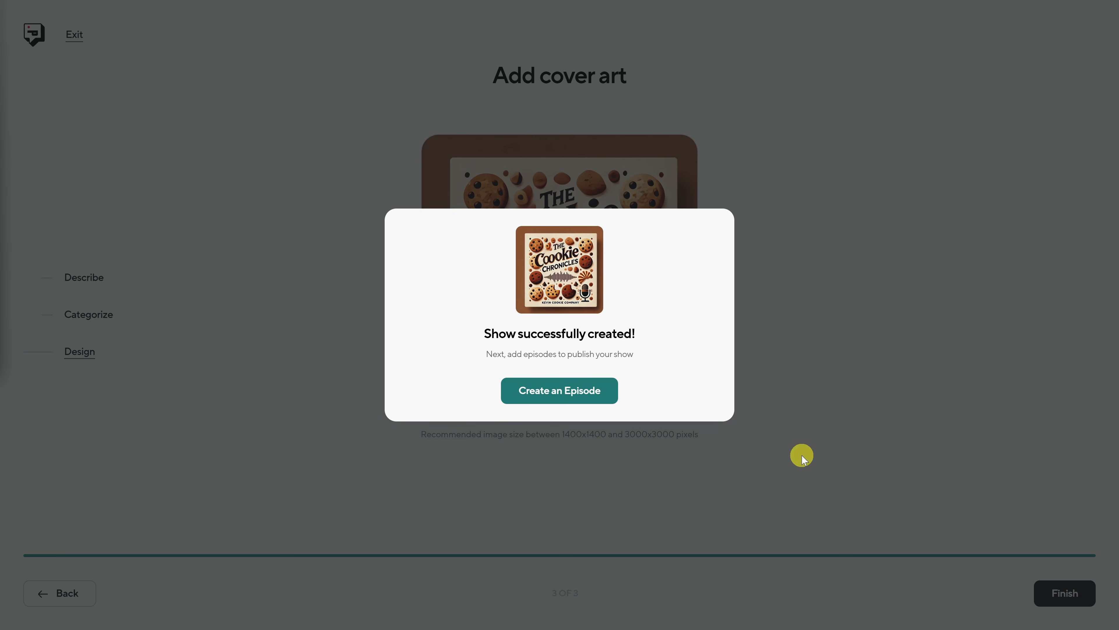
- Create an episode titled "The Sweet Origins: How the Kevin Cookie Company Came to Be" and paste its description
{"action": "left_click", "coordinate": [558, 399]}
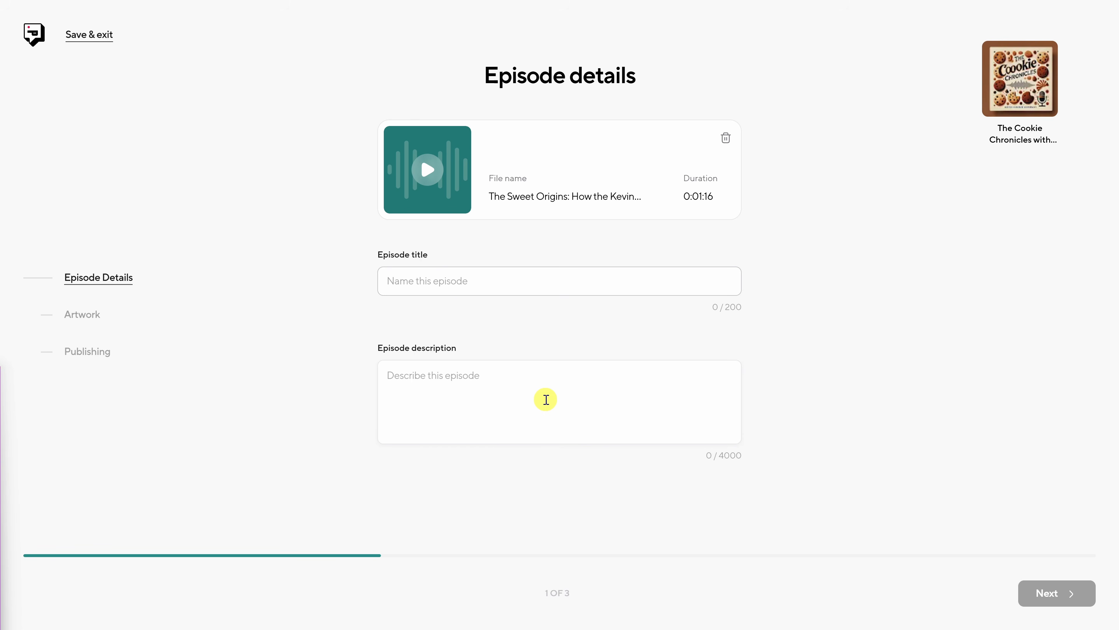
{"action": "left_click", "coordinate": [505, 283]}
{"action": "type", "text": "The Sweet Origins: How the Kevin Cookie Company Came to Be"}
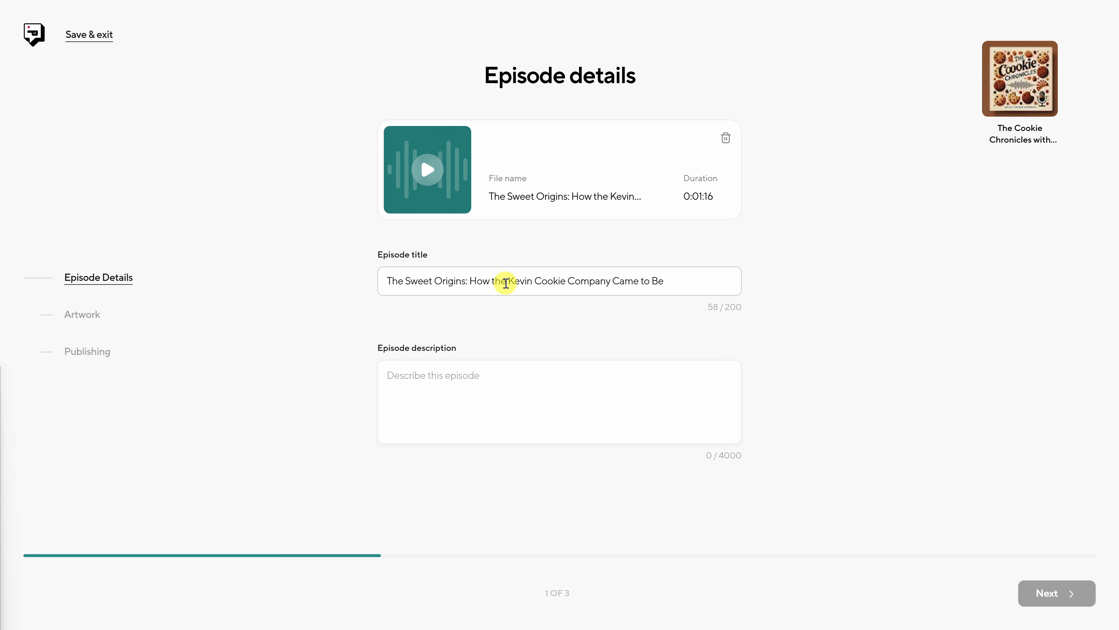
{"action": "left_click", "coordinate": [511, 376]}
{"action": "key", "text": "ctrl+v"}
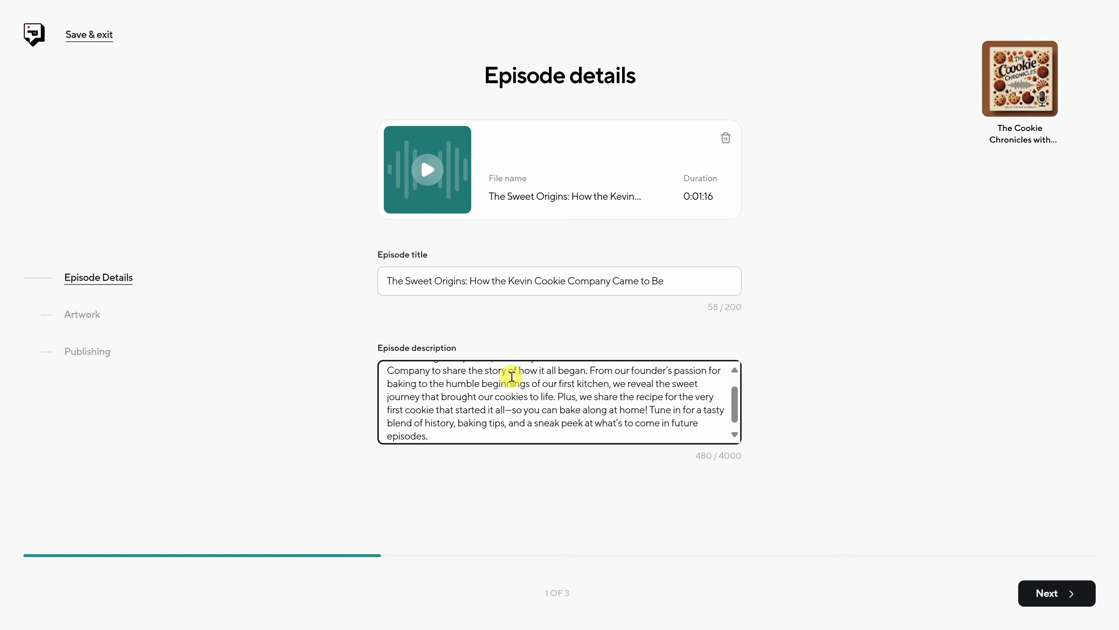
{"action": "left_click", "coordinate": [1060, 593]}
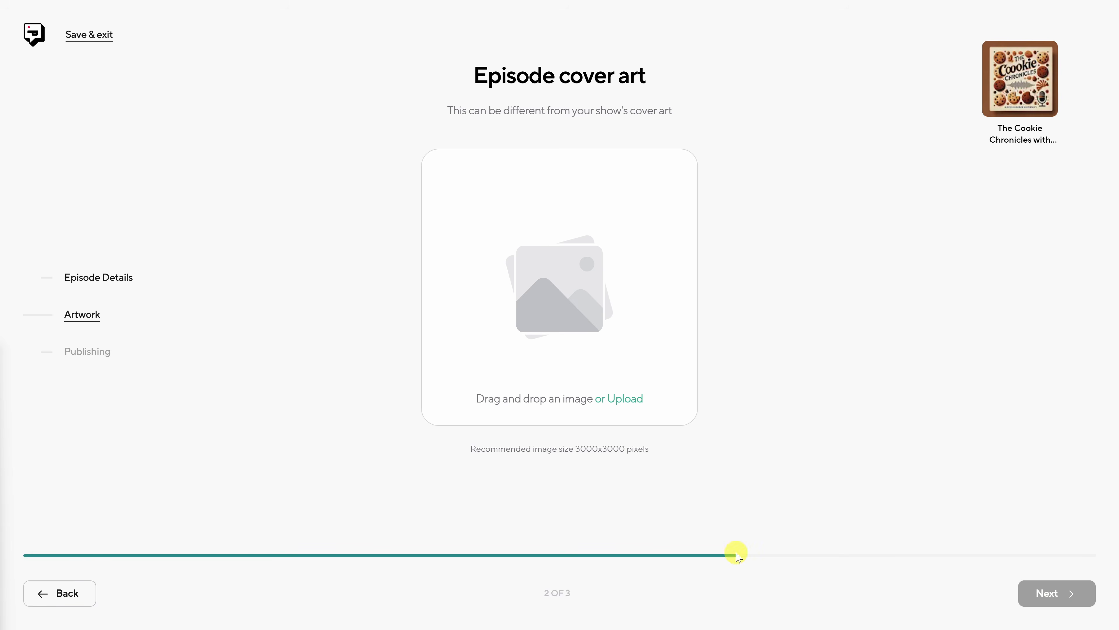
- Add the Sweet Origins image as the episode's cover art and continue to the publishing settings
{"action": "left_click_drag", "start_coordinate": [35, 270], "coordinate": [557, 212]}
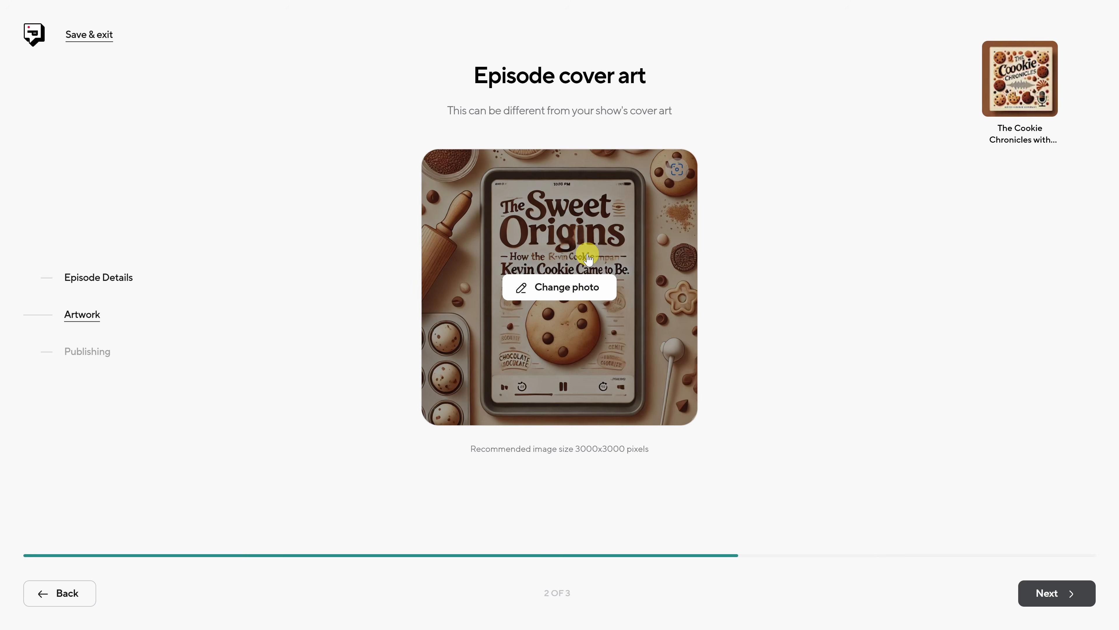
{"action": "left_click", "coordinate": [1063, 601]}
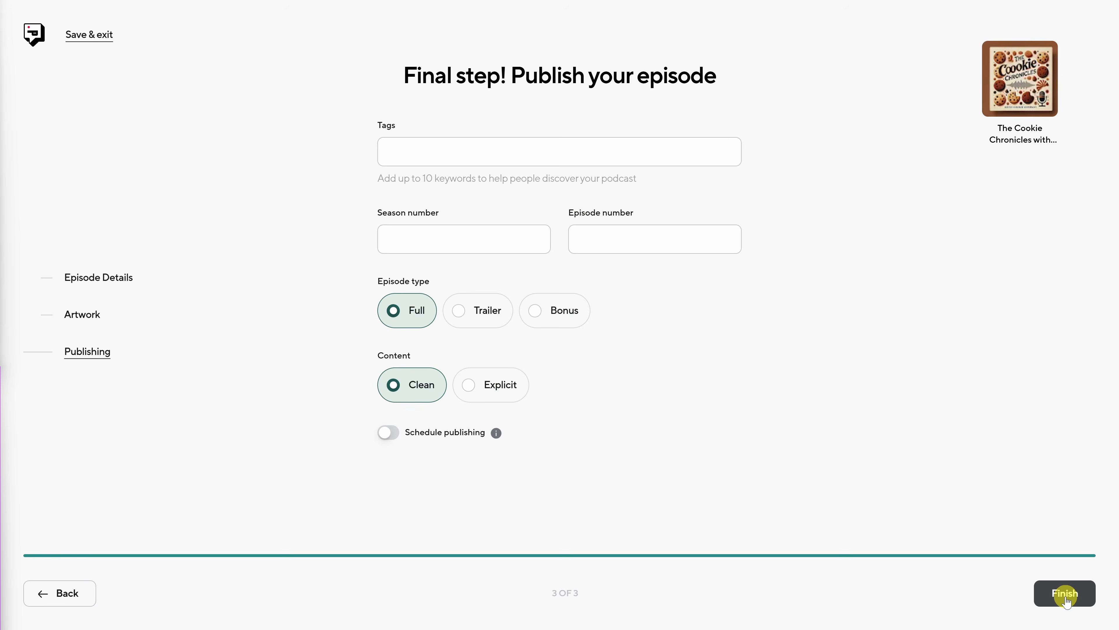
- Paste the cookie and baking keywords as tags, set season 1 and episode 1, and choose Trailer as the episode type
{"action": "left_click", "coordinate": [468, 151]}
{"action": "key", "text": "ctrl+v"}
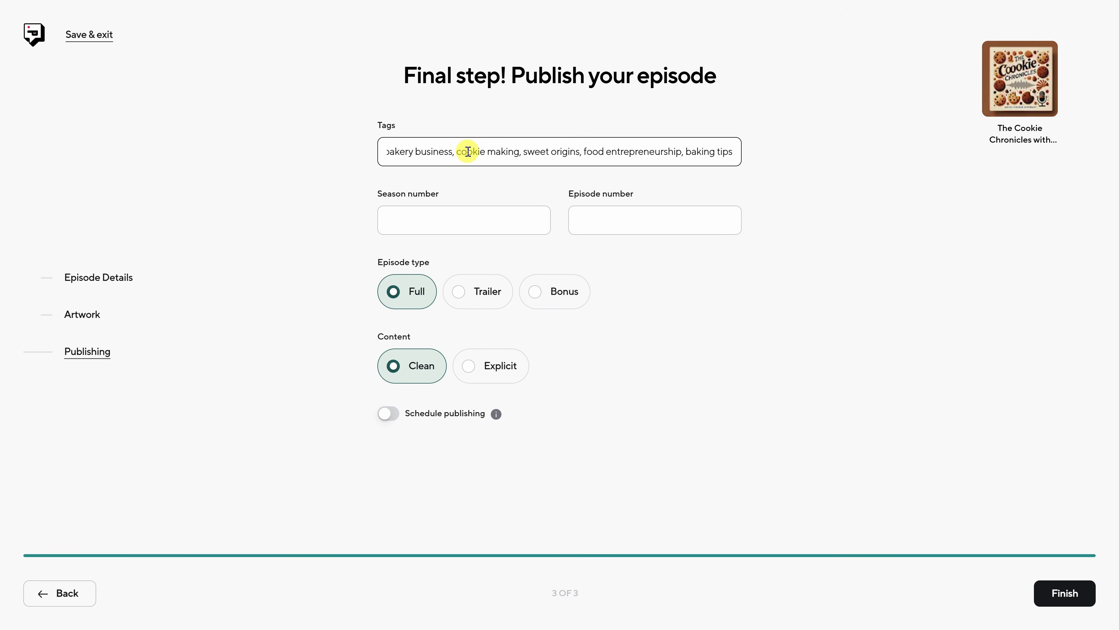
{"action": "left_click", "coordinate": [454, 218]}
{"action": "type", "text": "1"}
{"action": "left_click", "coordinate": [623, 263]}
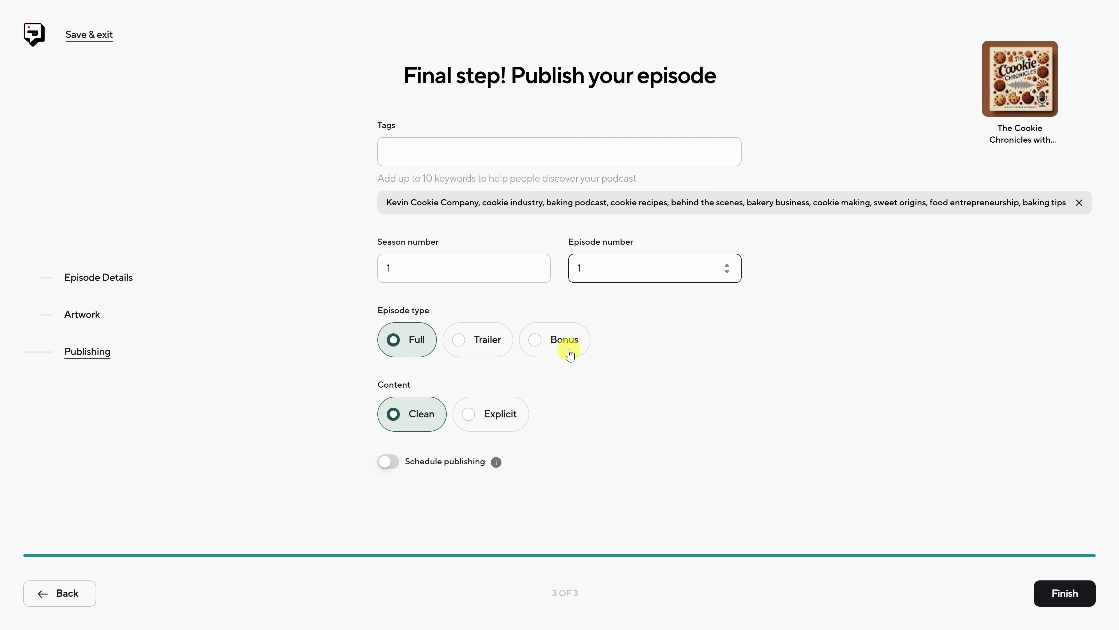
{"action": "left_click", "coordinate": [487, 348]}
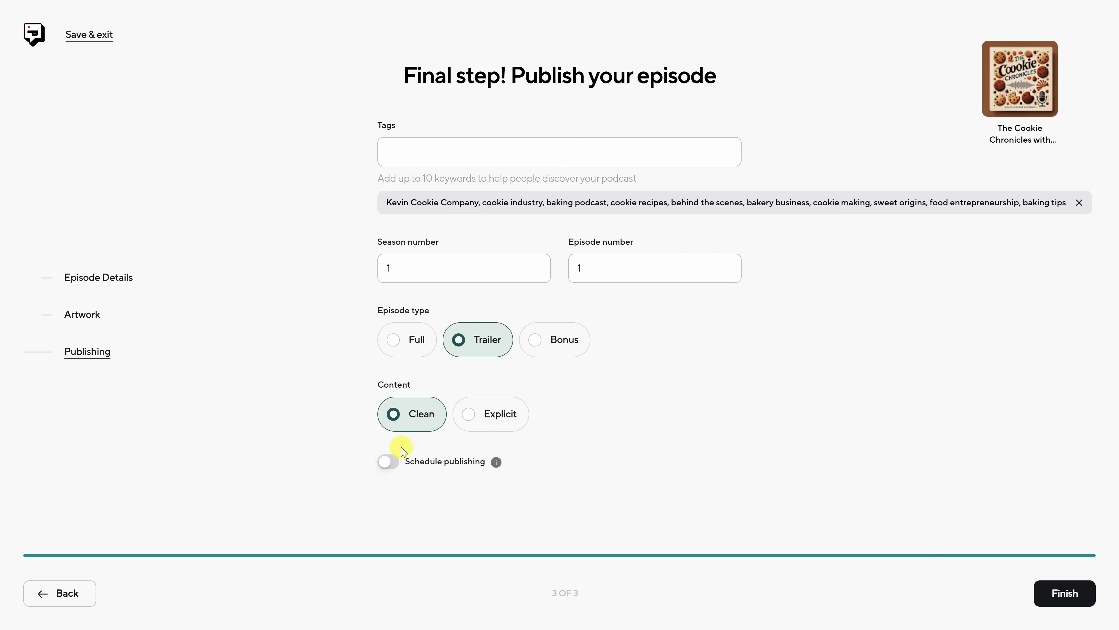
- Turn on scheduled publishing to view its date and time settings, and turn it off again
{"action": "left_click", "coordinate": [384, 462]}
{"action": "scroll", "coordinate": [383, 463], "scroll_direction": "down", "scroll_amount": 1}
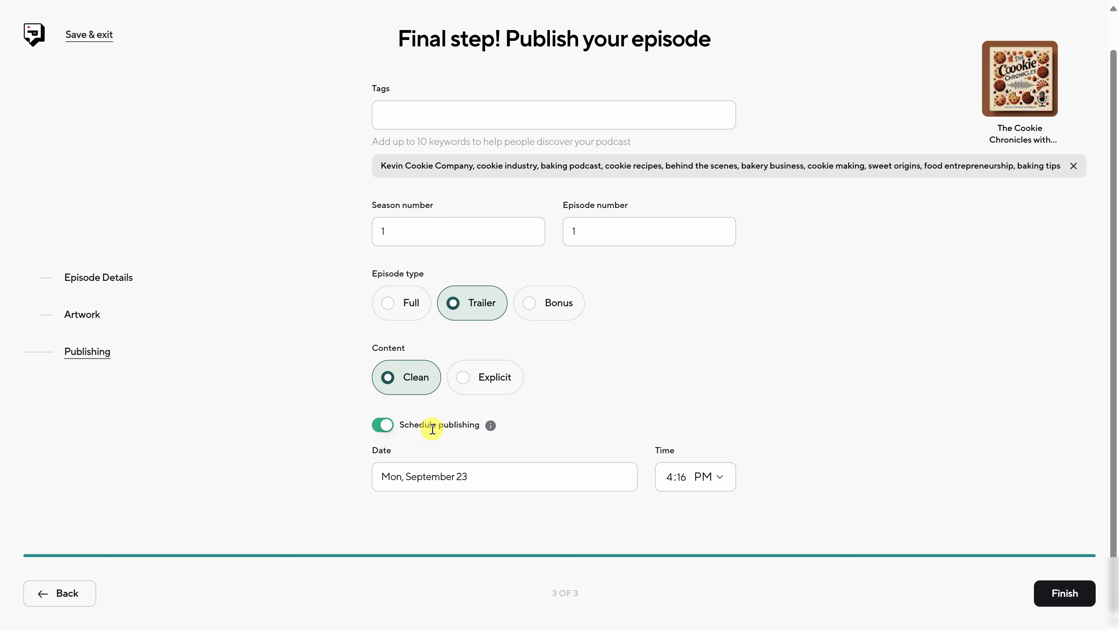
{"action": "left_click", "coordinate": [392, 428]}
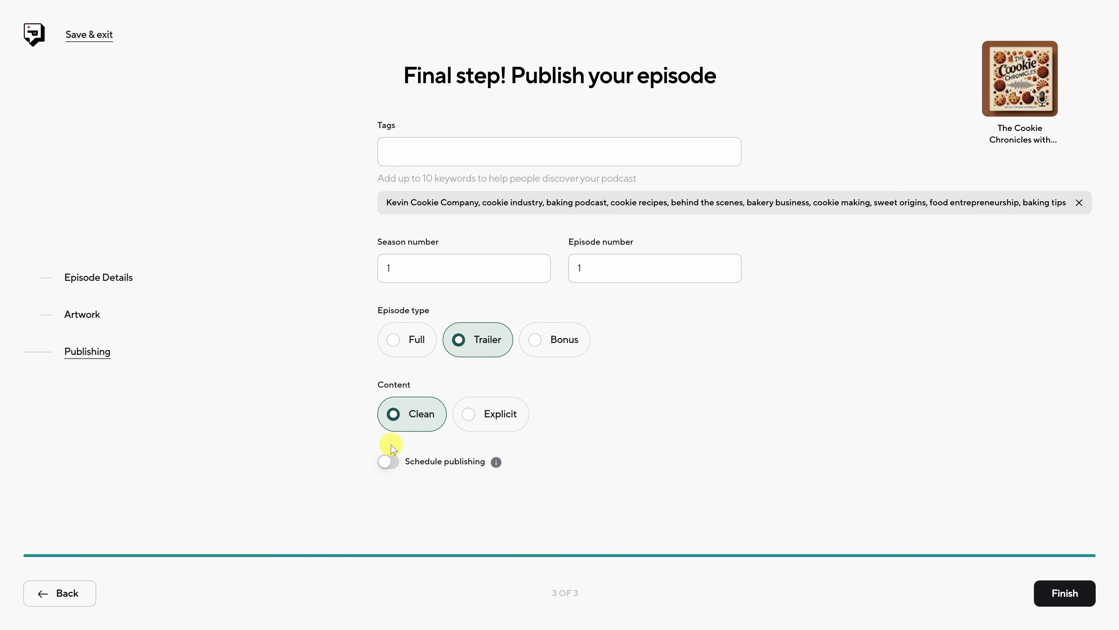
- Publish the episode and copy its RSS link
{"action": "left_click", "coordinate": [1069, 595]}
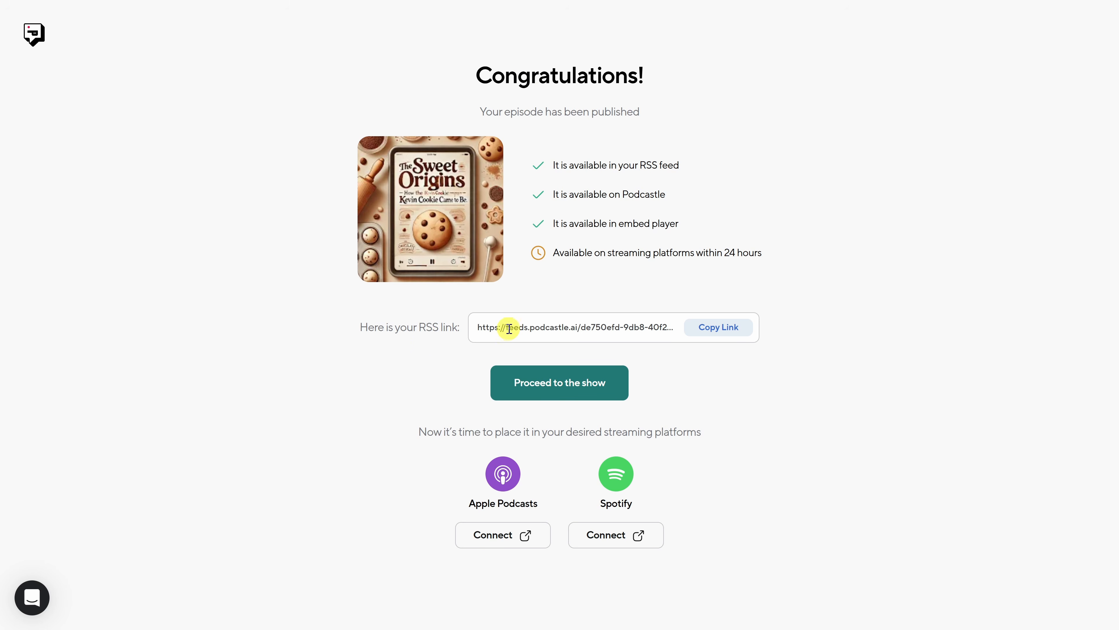
{"action": "left_click", "coordinate": [717, 336]}
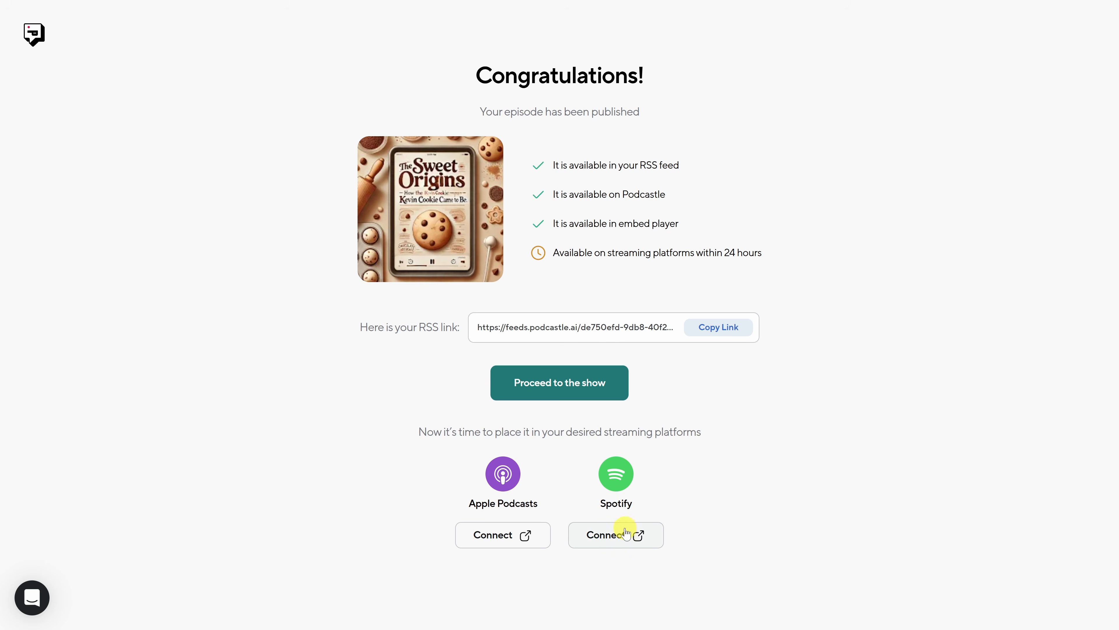
- Go to Spotify for Podcasters to connect the show, and start adding a new podcast as one that already exists
{"action": "left_click", "coordinate": [623, 540]}
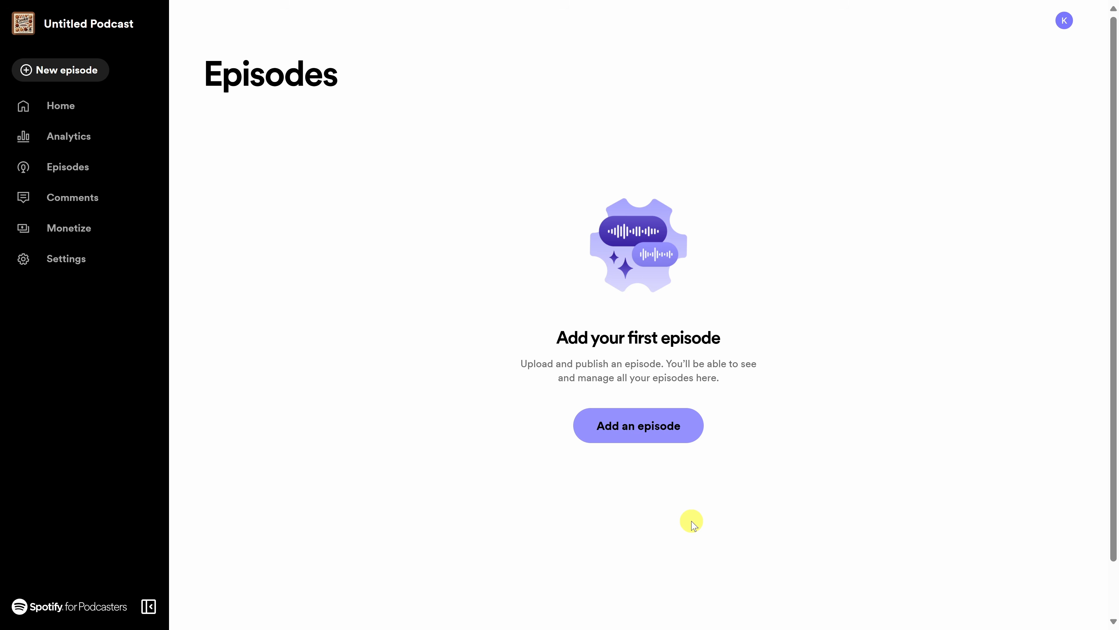
{"action": "left_click", "coordinate": [1063, 23]}
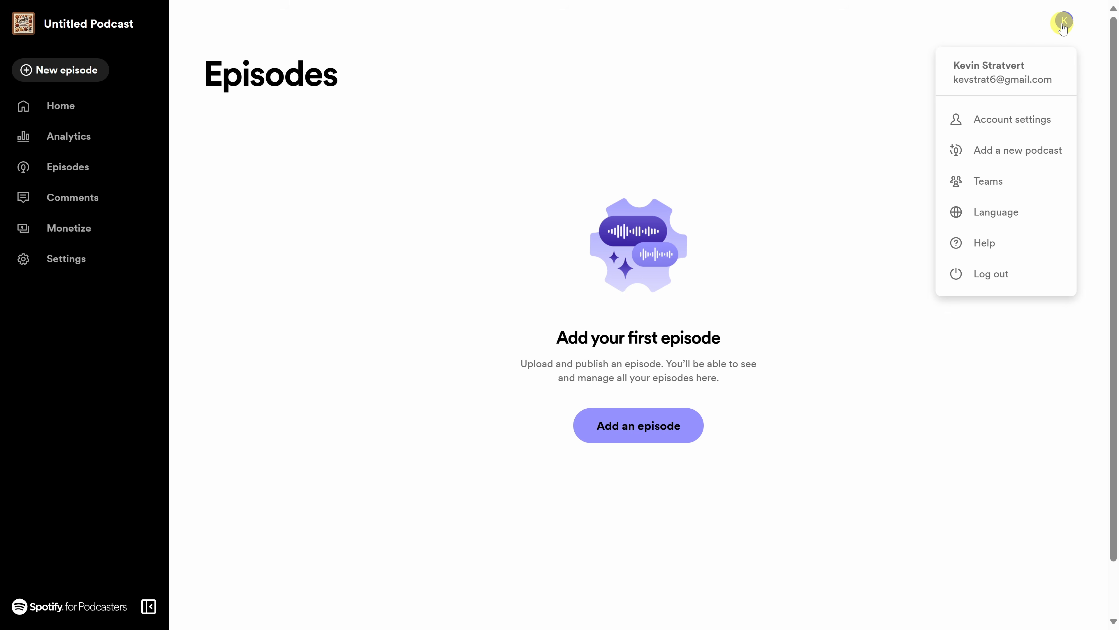
{"action": "left_click", "coordinate": [1022, 159]}
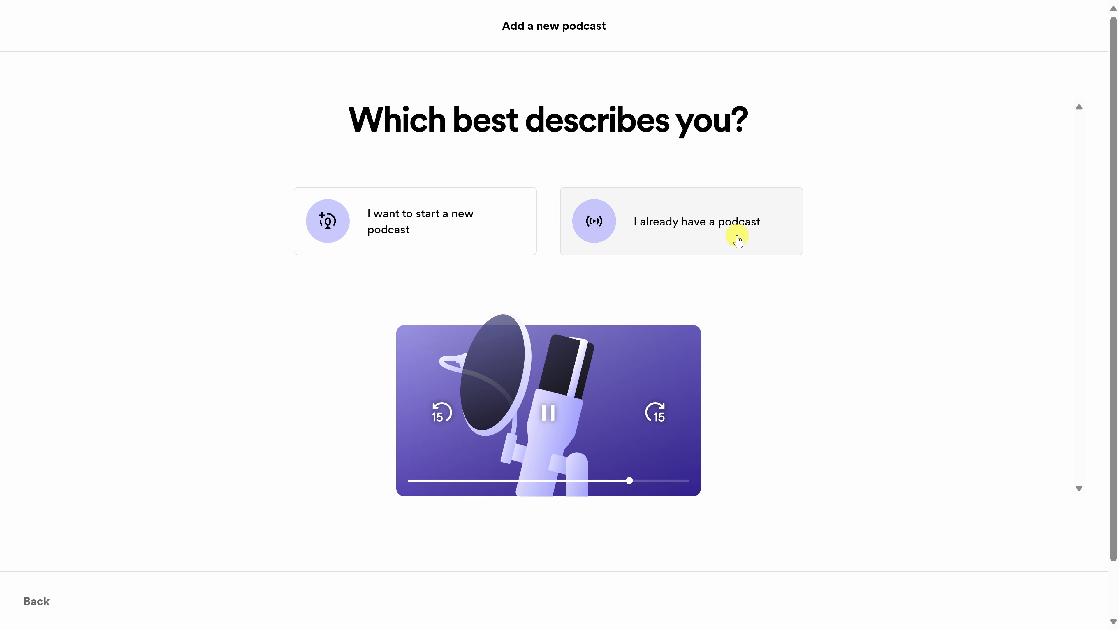
{"action": "left_click", "coordinate": [715, 237]}
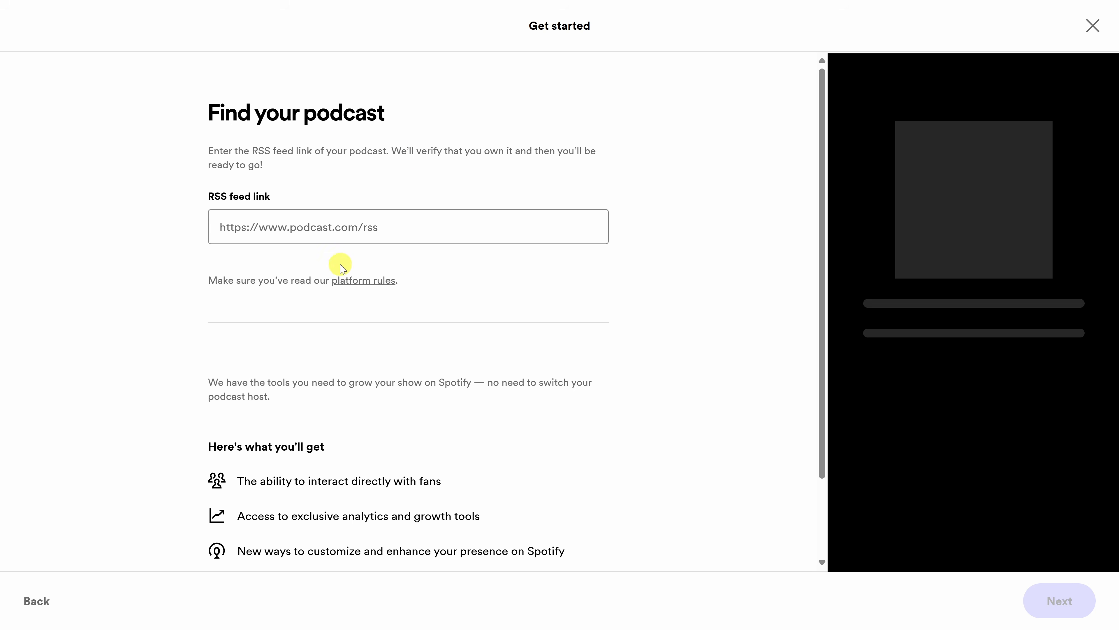
- Paste the copied Podcastle link as the podcast's RSS feed, review the page, and continue to ownership verification
{"action": "left_click", "coordinate": [305, 226]}
{"action": "type", "text": "https://feeds.podcastle.ai/de750efd-9db8-40f2-a1ad-dfd5a19e025b.rss"}
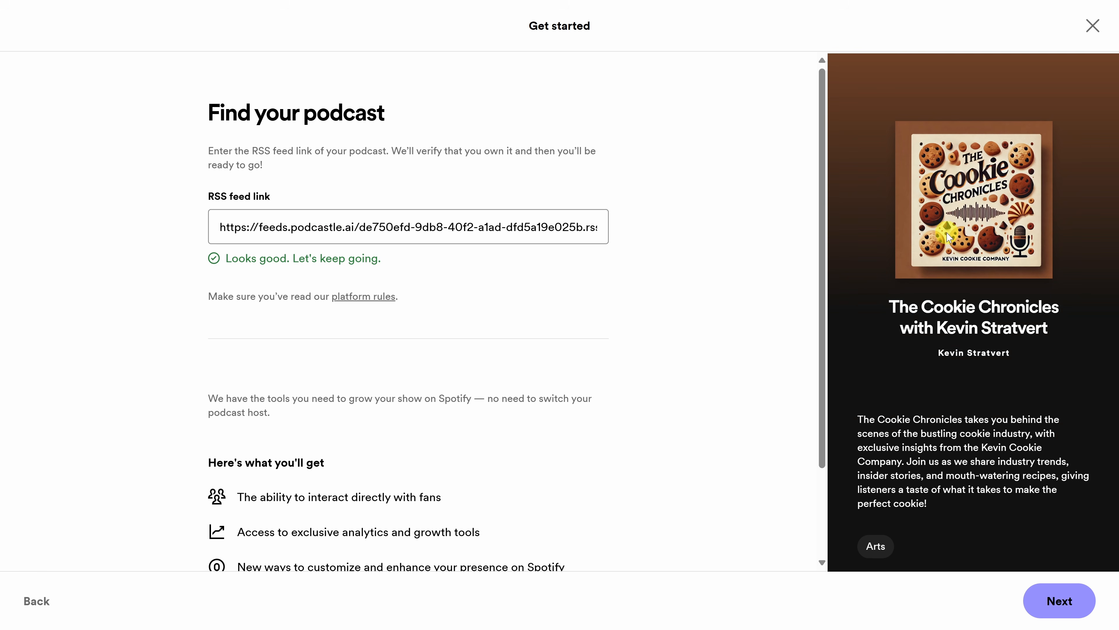
{"action": "scroll", "coordinate": [965, 388], "scroll_direction": "down", "scroll_amount": 2}
{"action": "scroll", "coordinate": [1080, 417], "scroll_direction": "up", "scroll_amount": 1}
{"action": "scroll", "coordinate": [745, 247], "scroll_direction": "down", "scroll_amount": 3}
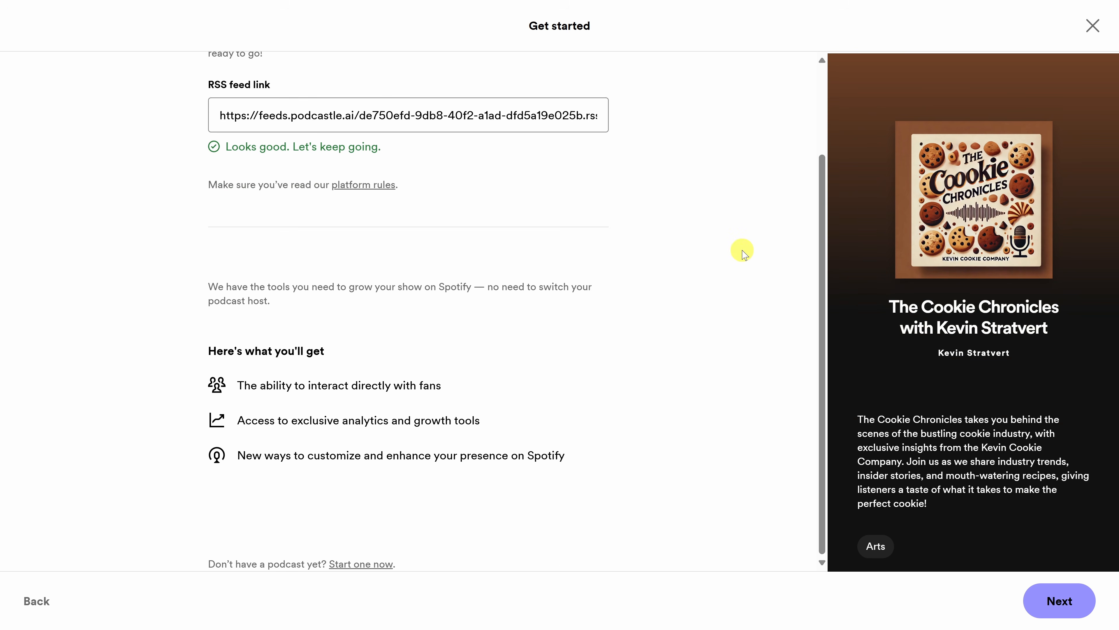
{"action": "scroll", "coordinate": [744, 252], "scroll_direction": "up", "scroll_amount": 3}
{"action": "left_click", "coordinate": [1070, 593]}
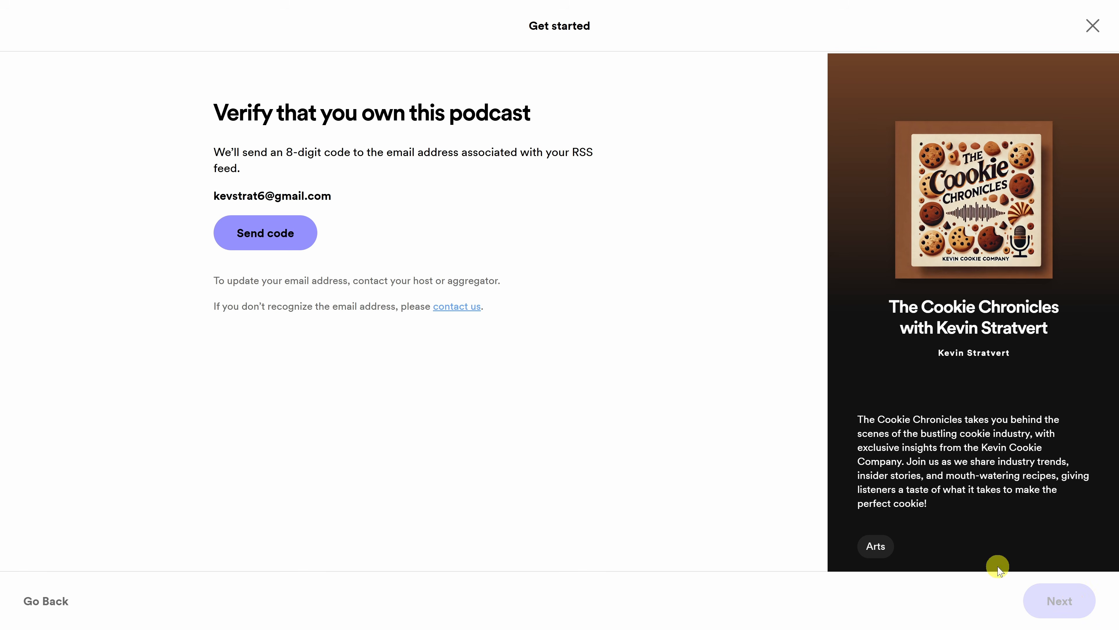
- Have the verification code sent to the feed's email address, enter the 8-digit code, and continue to the podcast details
{"action": "left_click", "coordinate": [264, 246]}
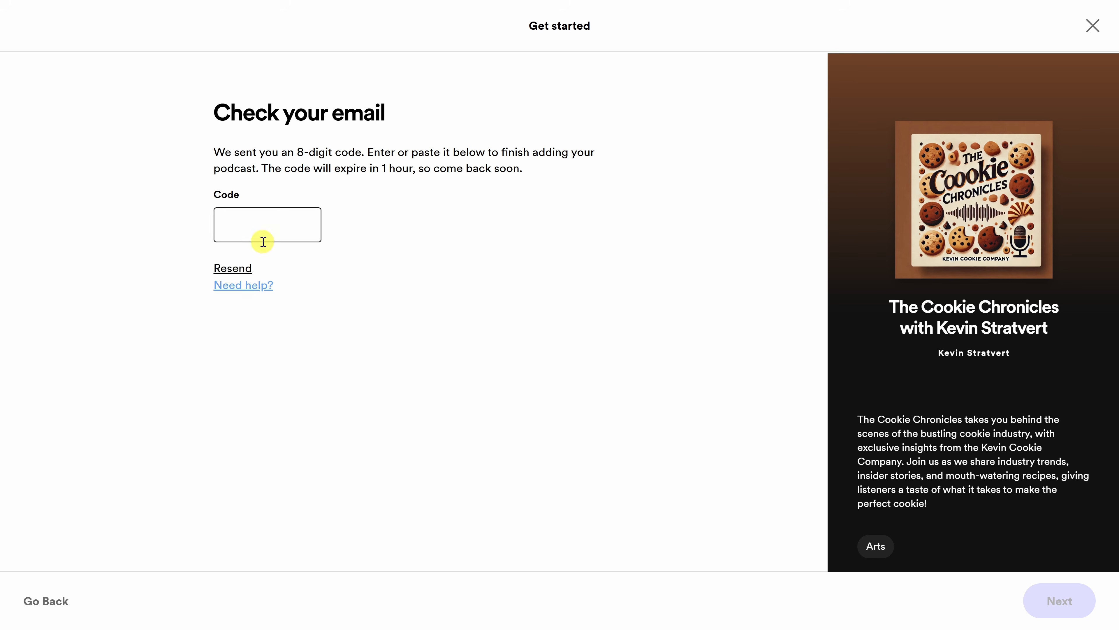
{"action": "left_click", "coordinate": [1075, 606]}
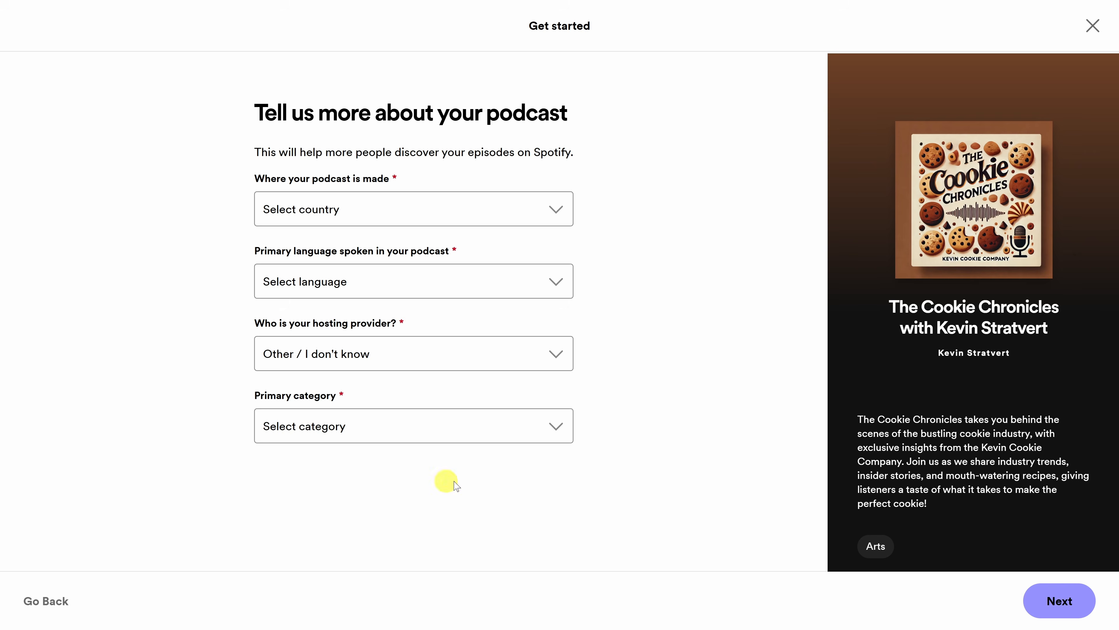